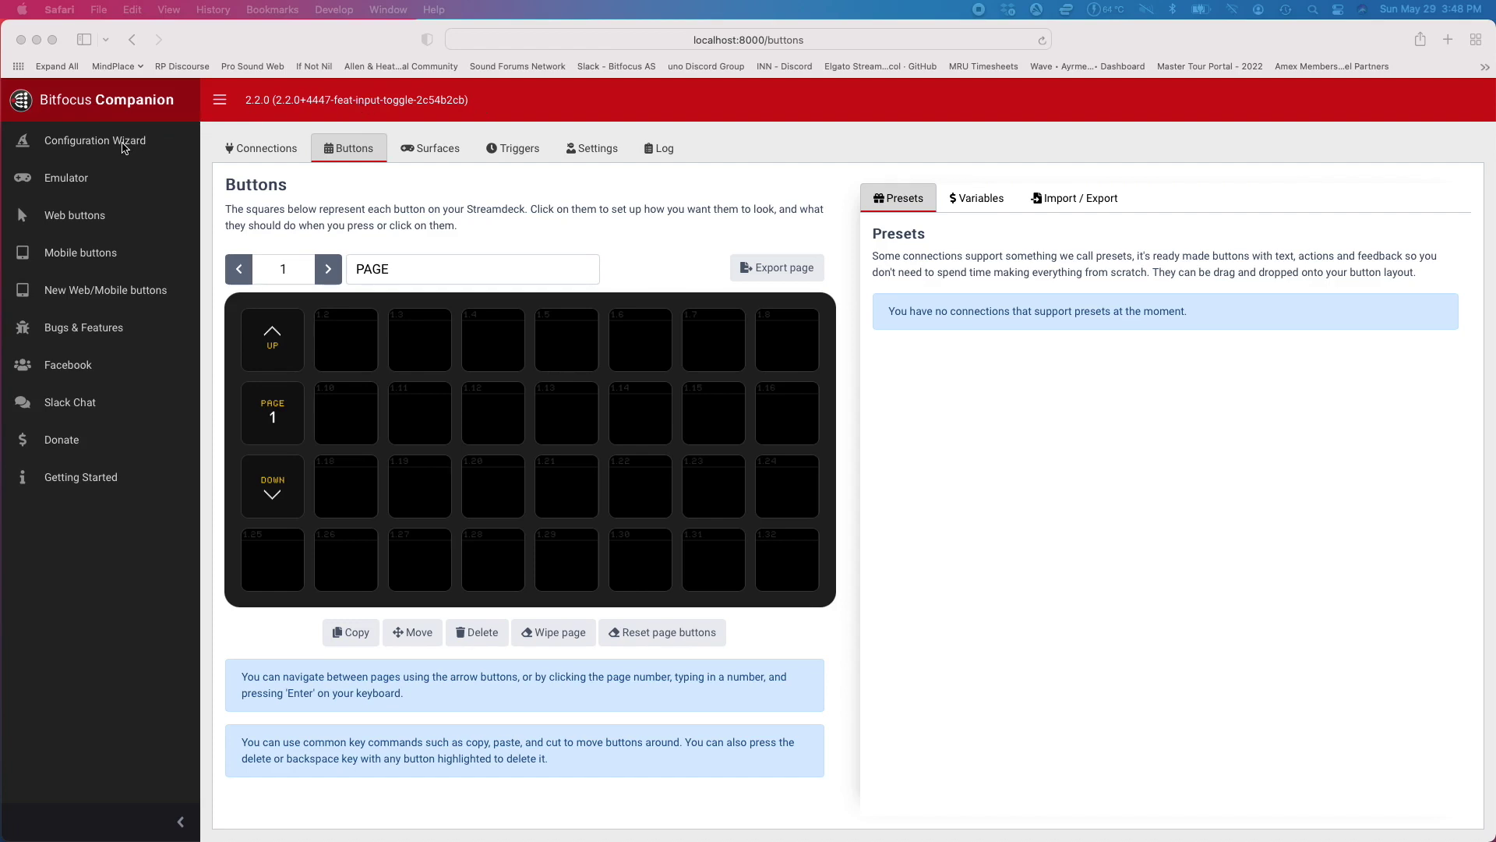
Run the Configuration Wizard through to the end with the existing USB surface, remote control and admin password settings
{"action": "left_click", "coordinate": [125, 148]}
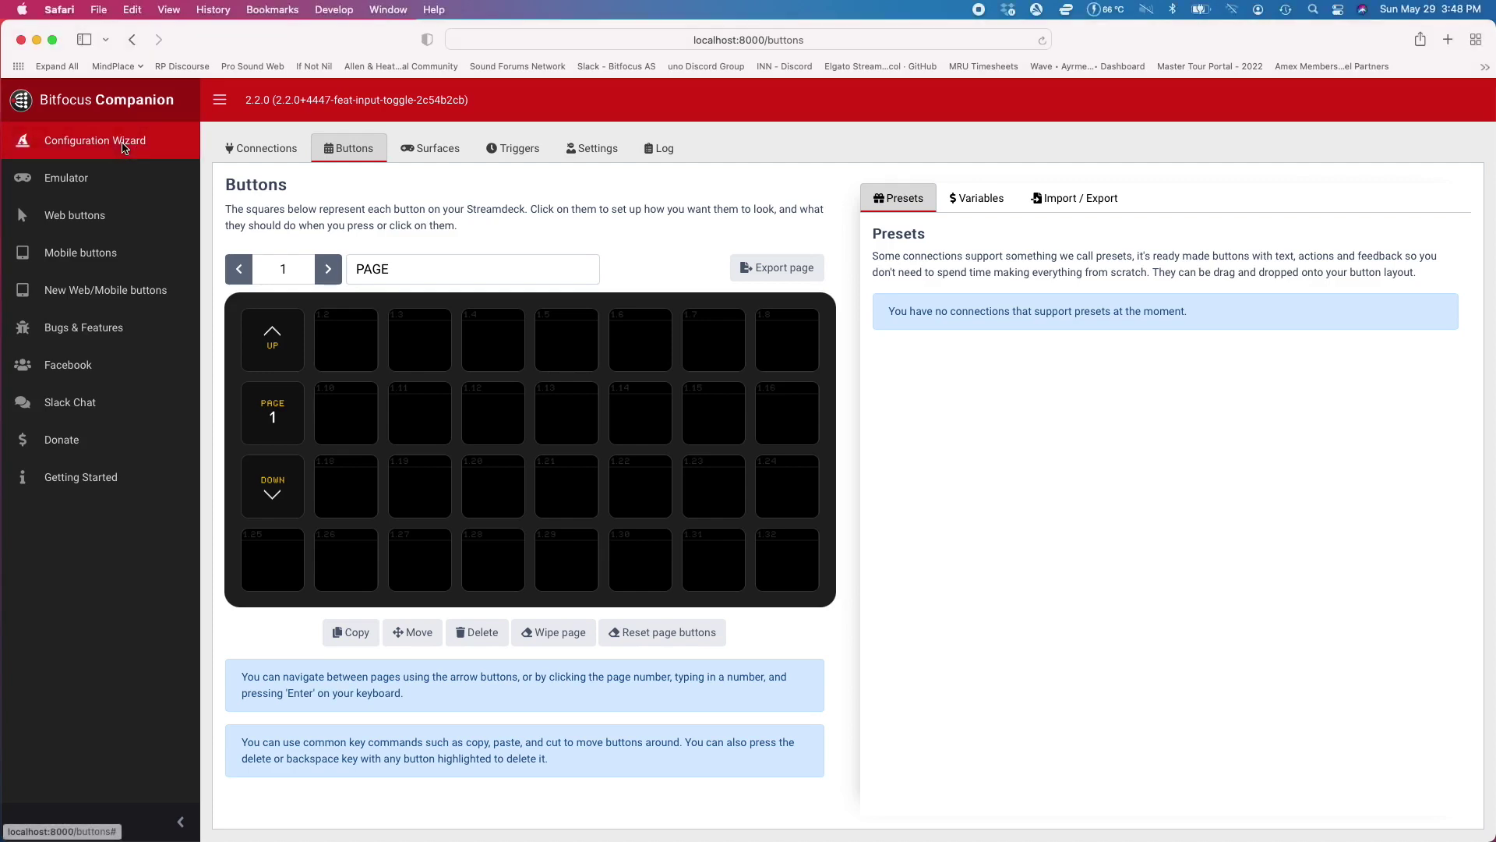
{"action": "left_click", "coordinate": [123, 147]}
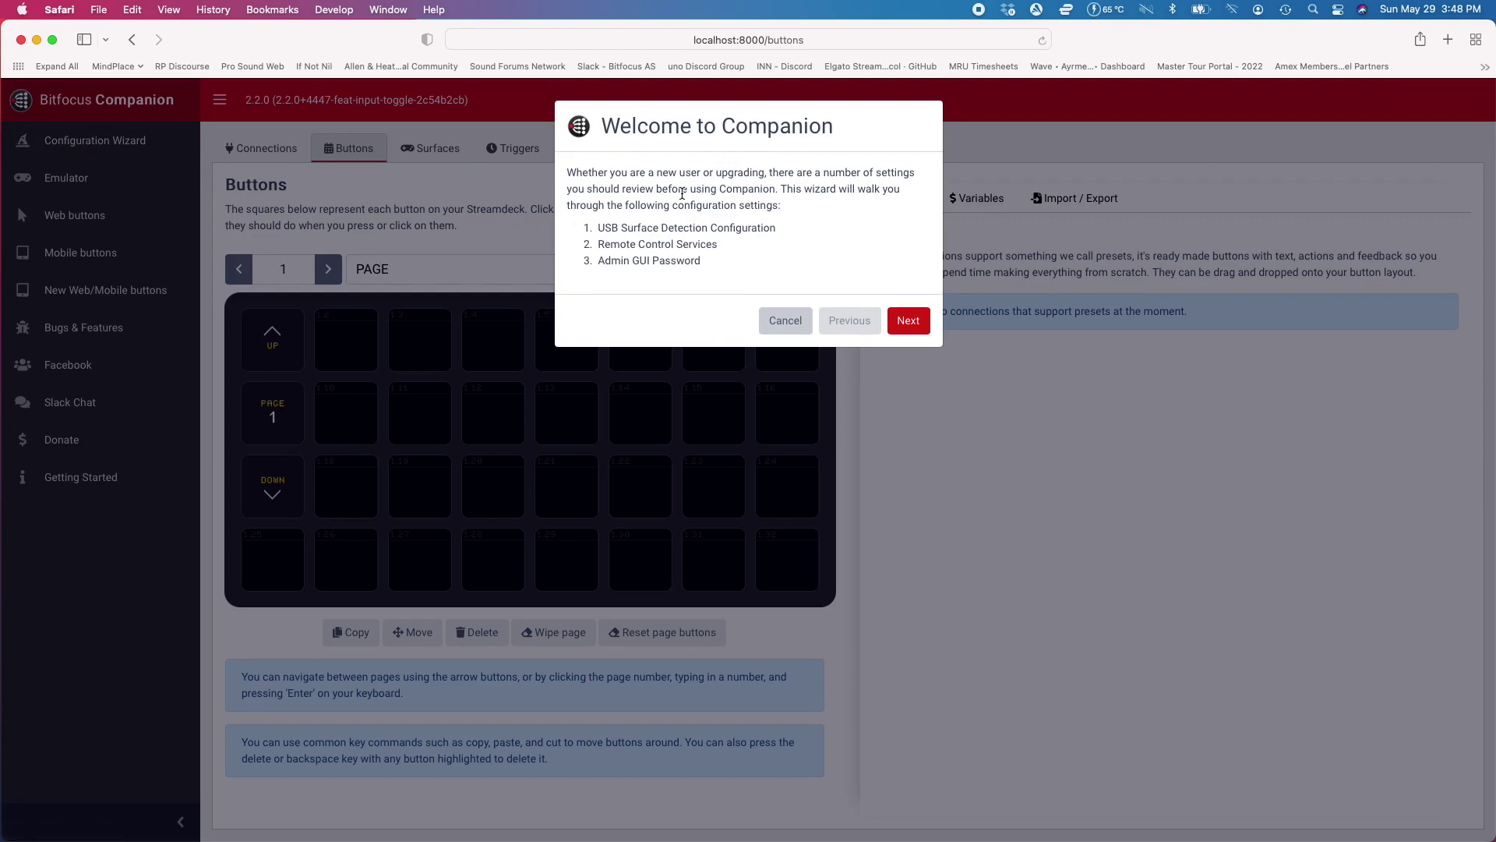
{"action": "left_click", "coordinate": [908, 319]}
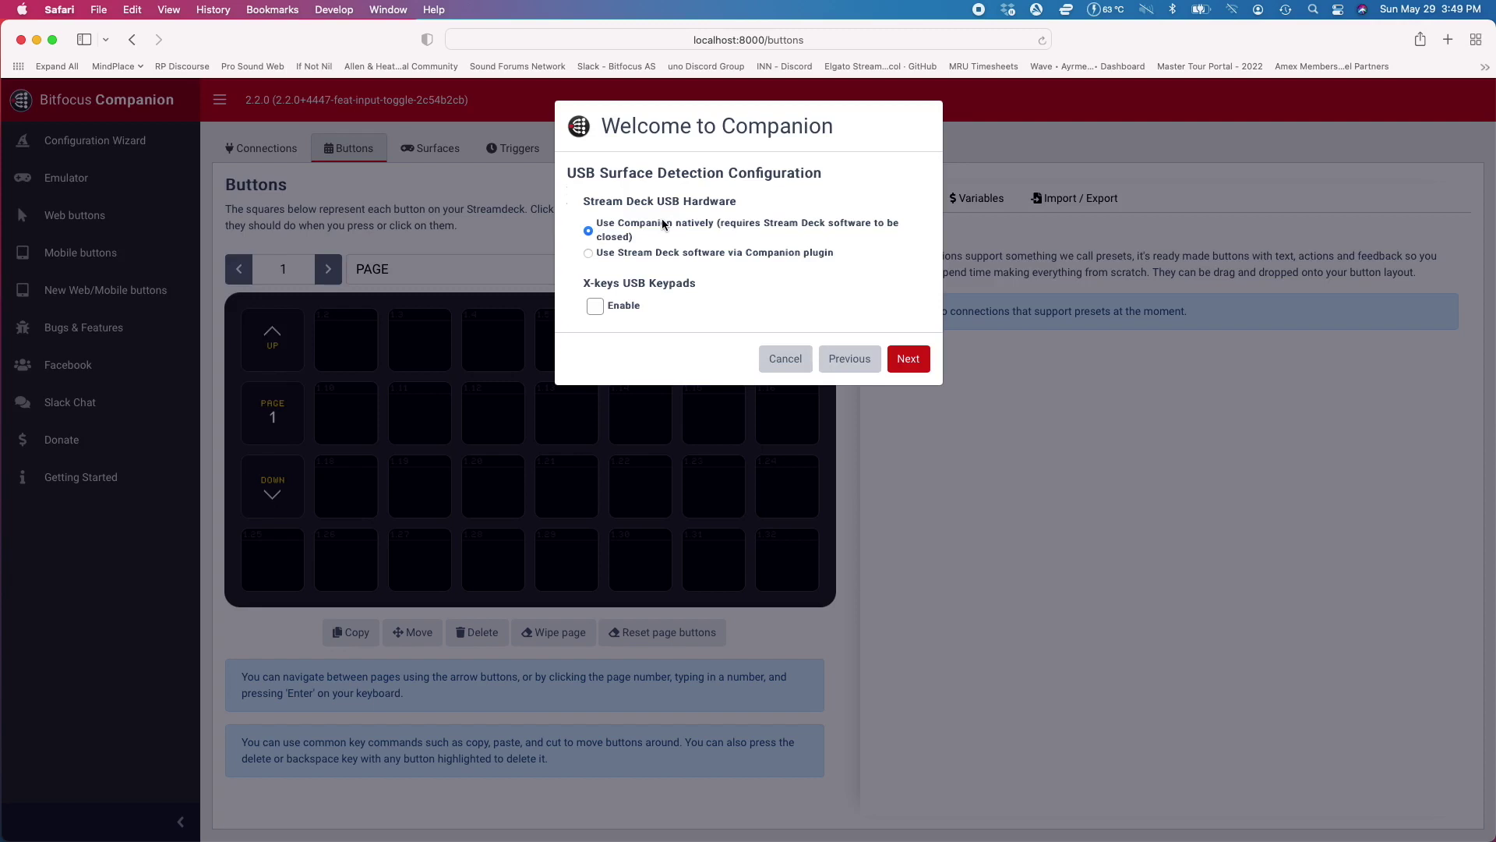
{"action": "left_click", "coordinate": [908, 359]}
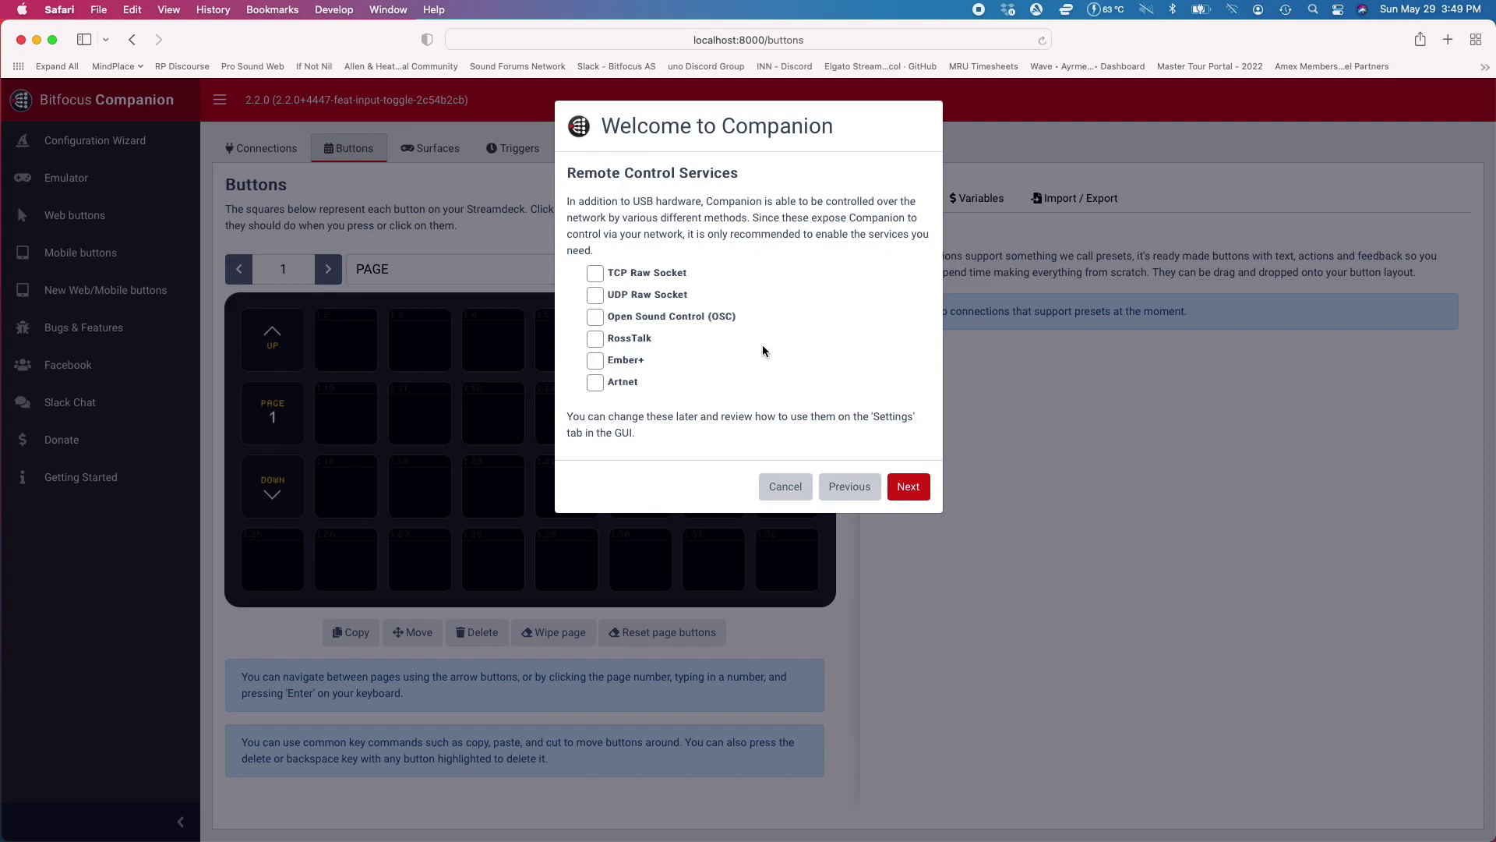
{"action": "left_click", "coordinate": [909, 486]}
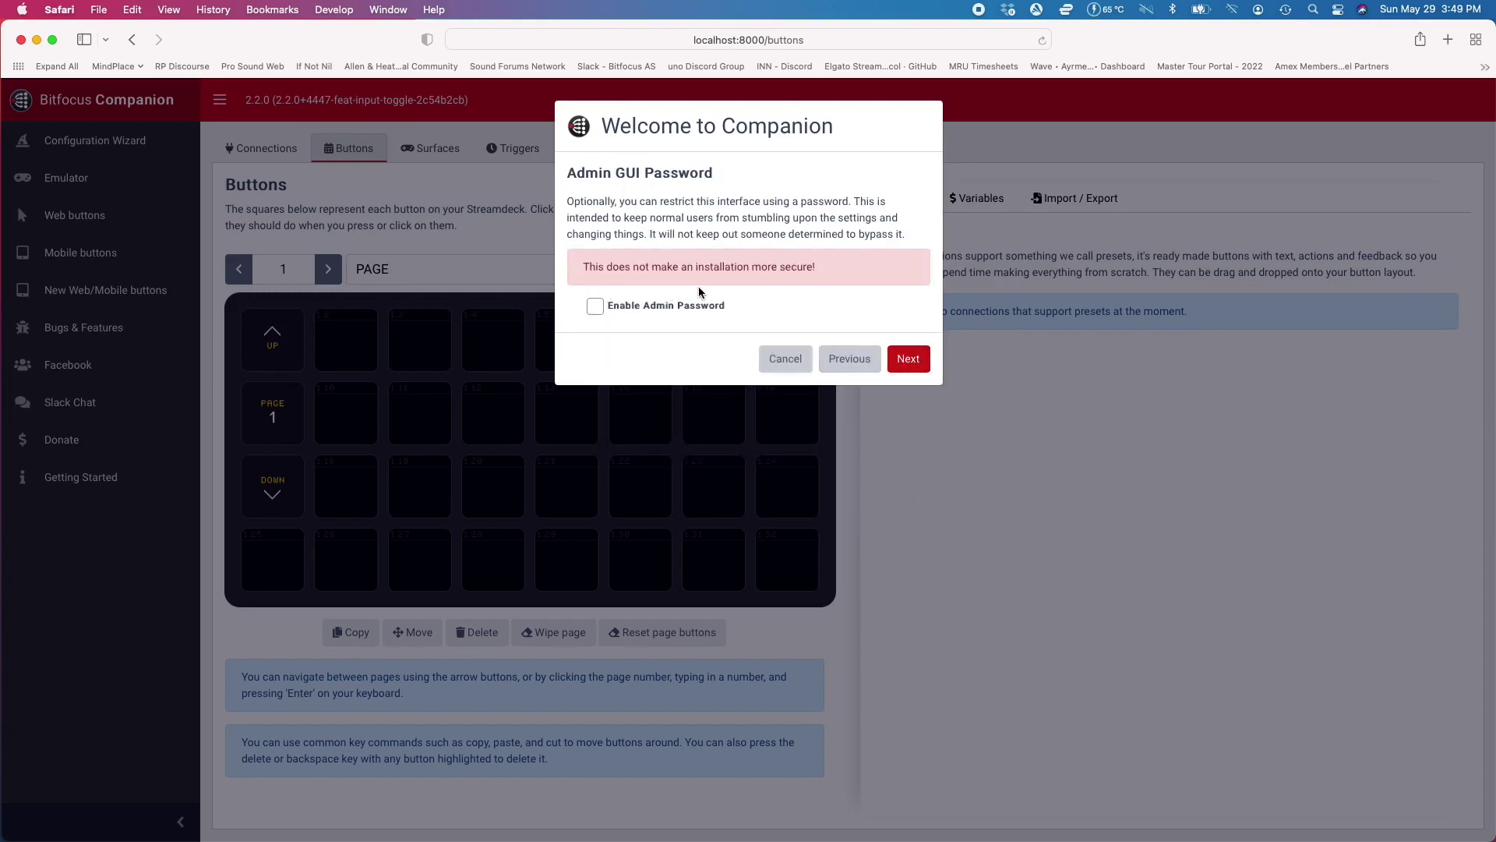
{"action": "left_click", "coordinate": [909, 358]}
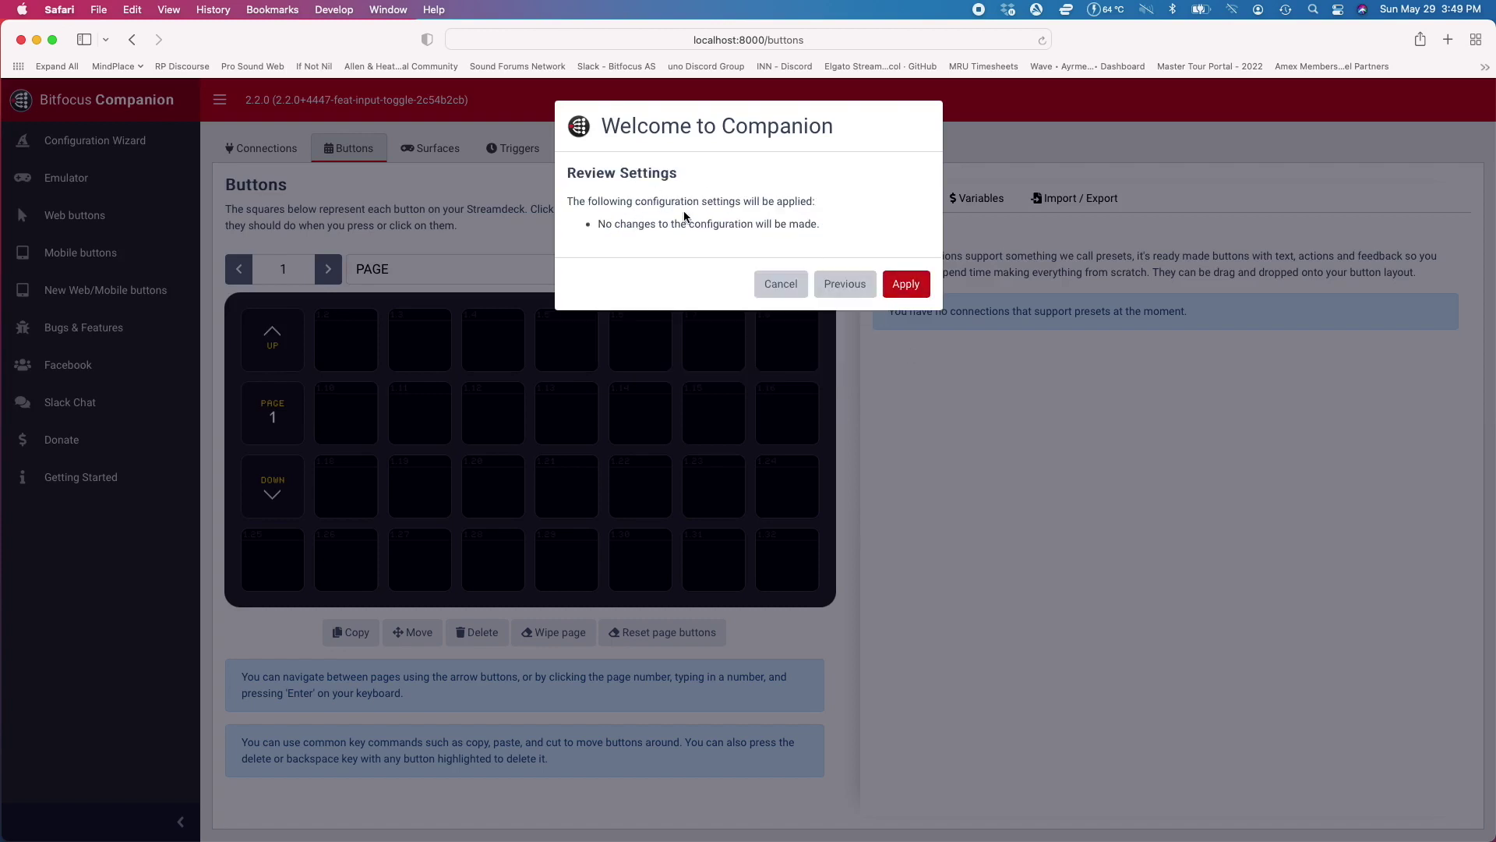
{"action": "left_click", "coordinate": [908, 286]}
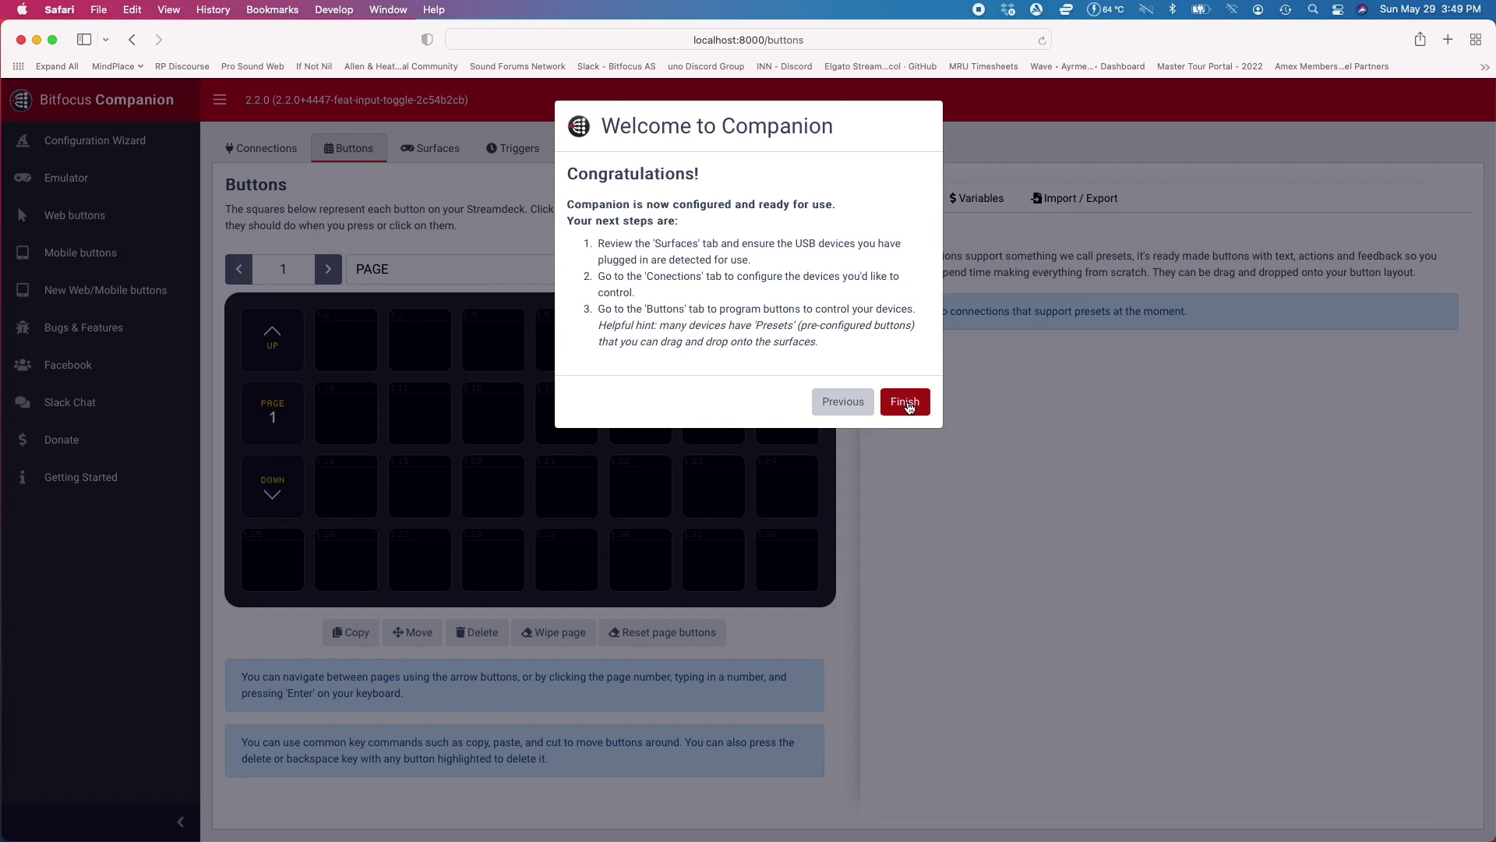
{"action": "left_click", "coordinate": [908, 404]}
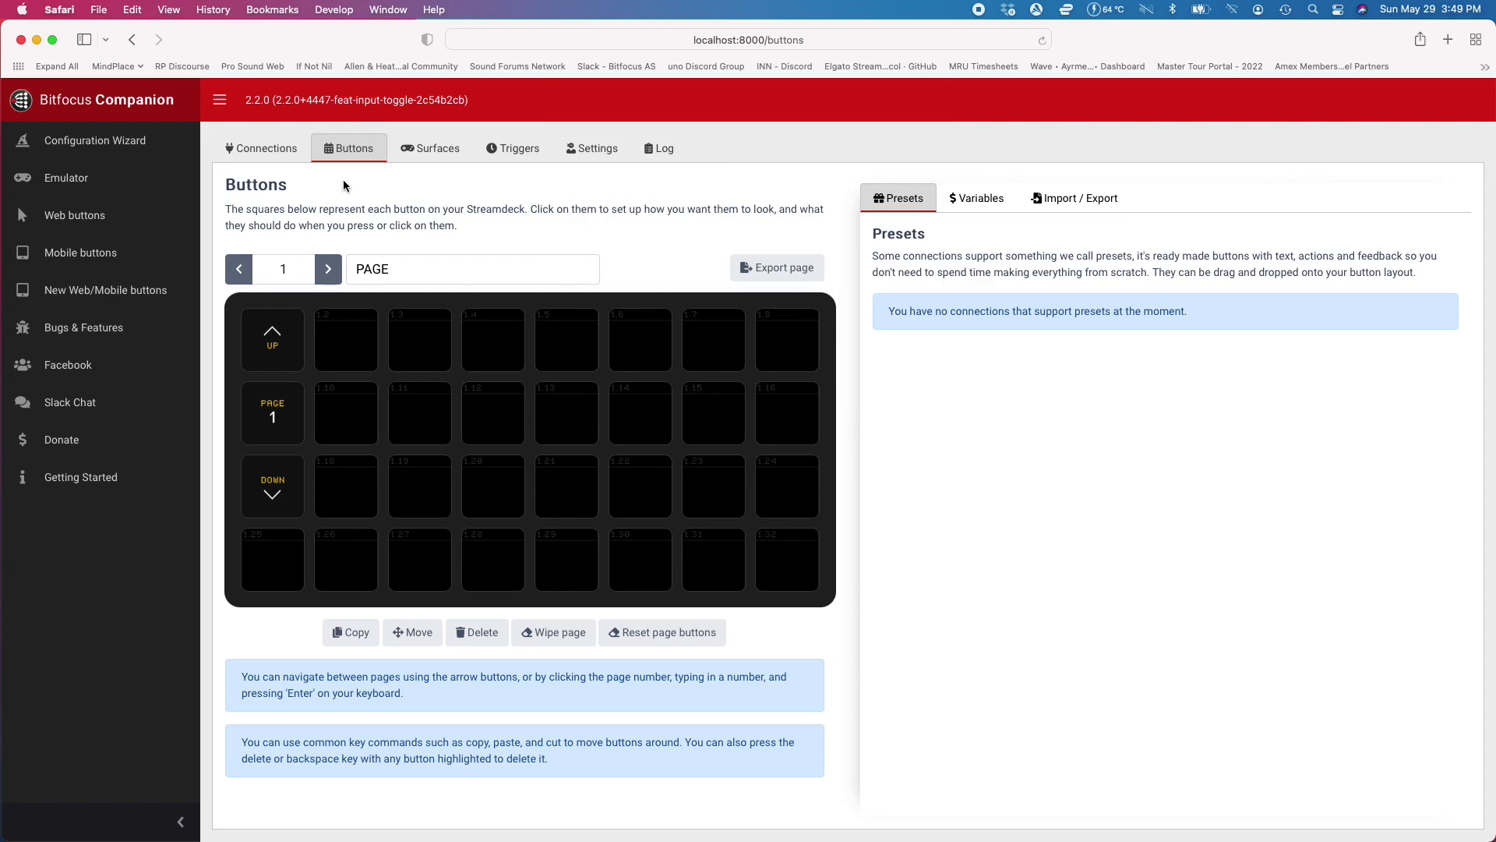
Add a Yamaha QL/CL (RCP) connection and save it with the console IP address 192.168.1.130
{"action": "left_click", "coordinate": [275, 150]}
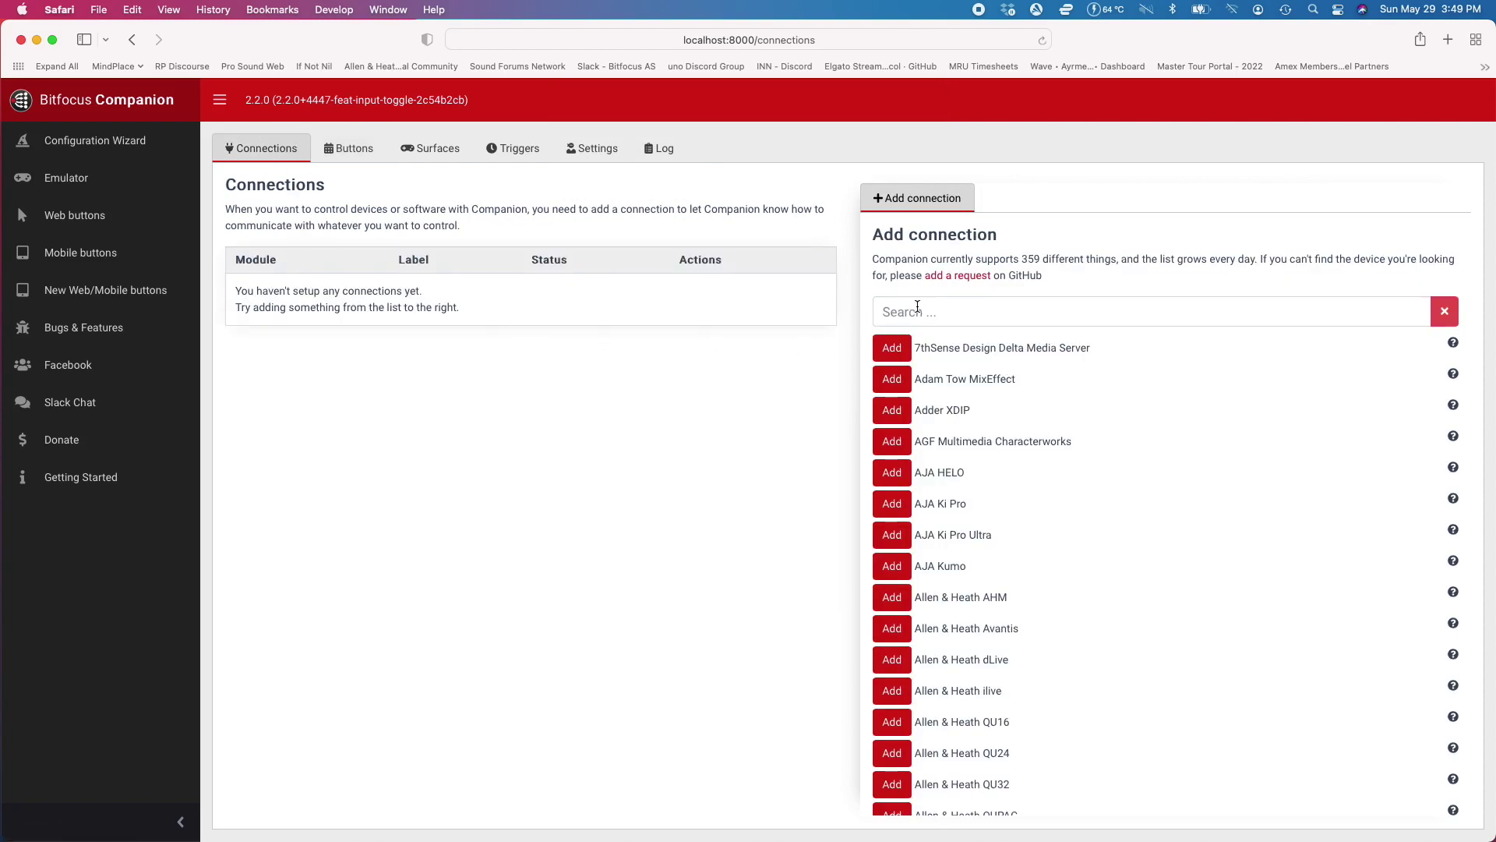
{"action": "left_click", "coordinate": [919, 306]}
{"action": "type", "text": "yamaha"}
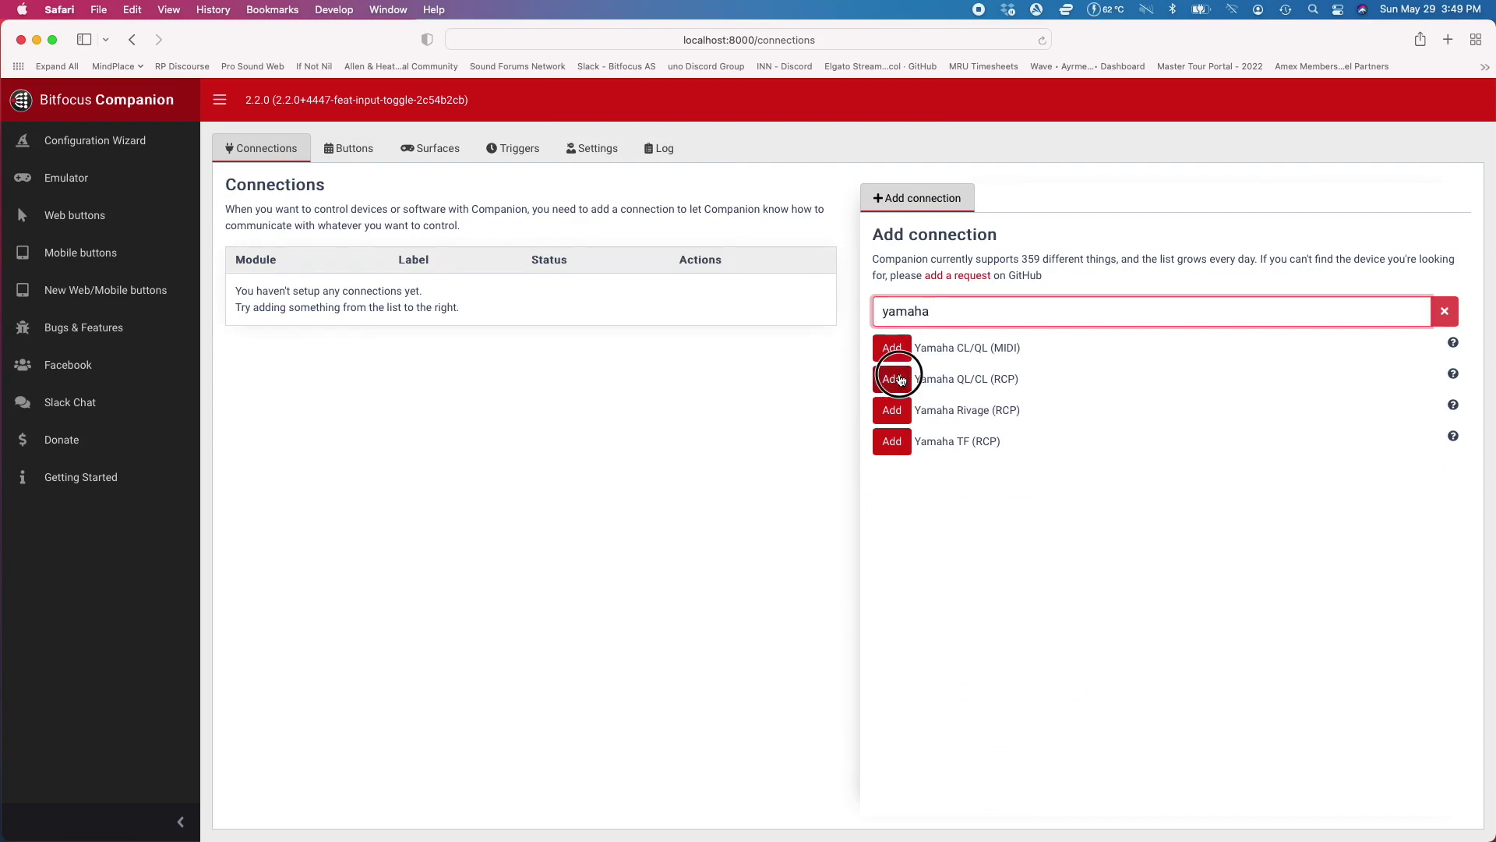
{"action": "left_click", "coordinate": [897, 379]}
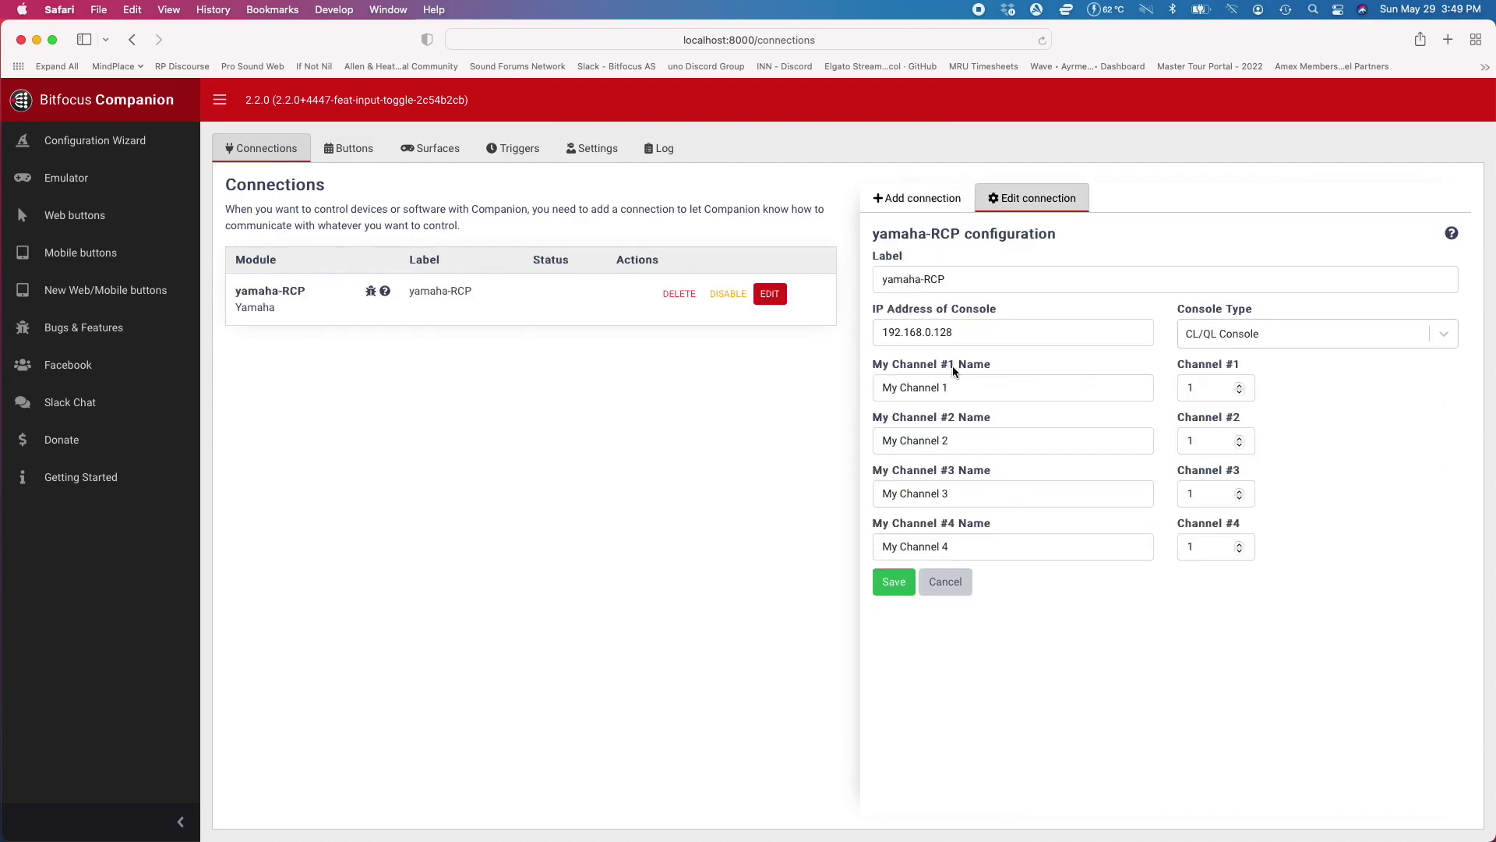
{"action": "left_click_drag", "start_coordinate": [926, 335], "coordinate": [1079, 335]}
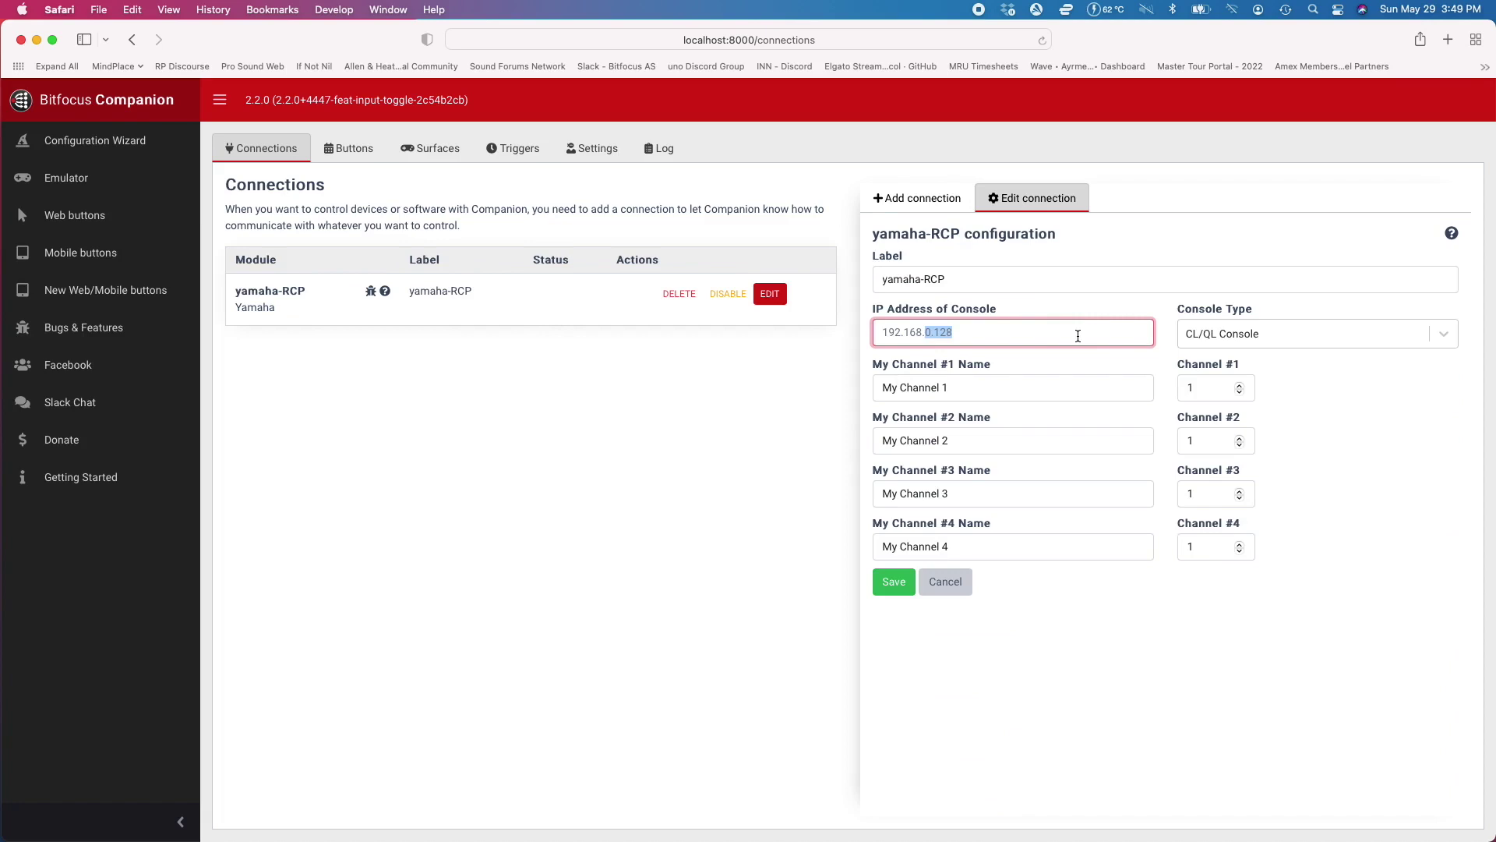
{"action": "type", "text": "1.130"}
{"action": "left_click", "coordinate": [892, 583]}
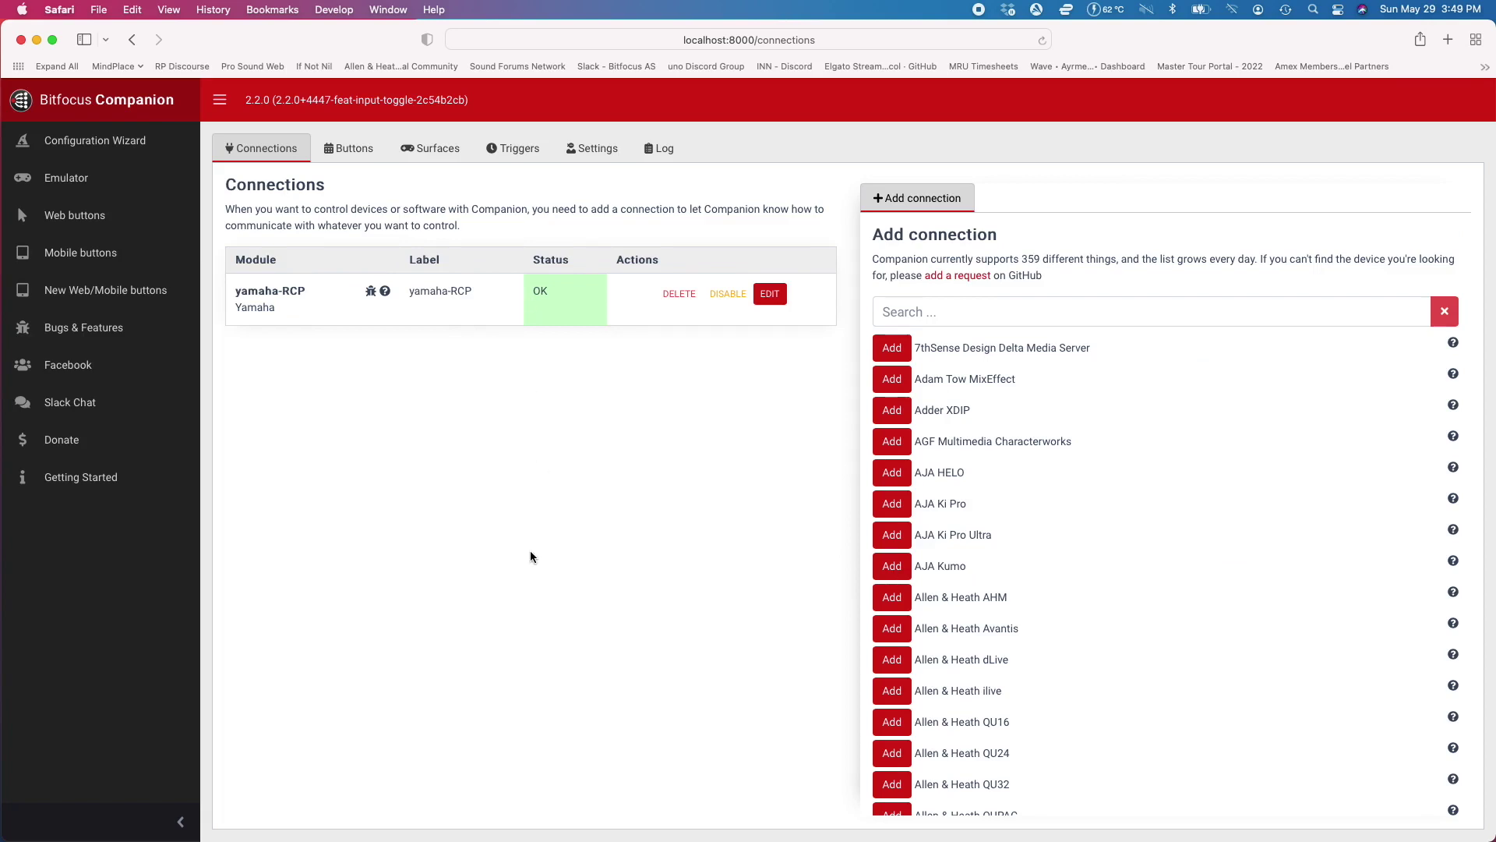
Place the Yamaha connection's Record RCP Macro preset on button 1.8 of page 1
{"action": "left_click", "coordinate": [348, 148]}
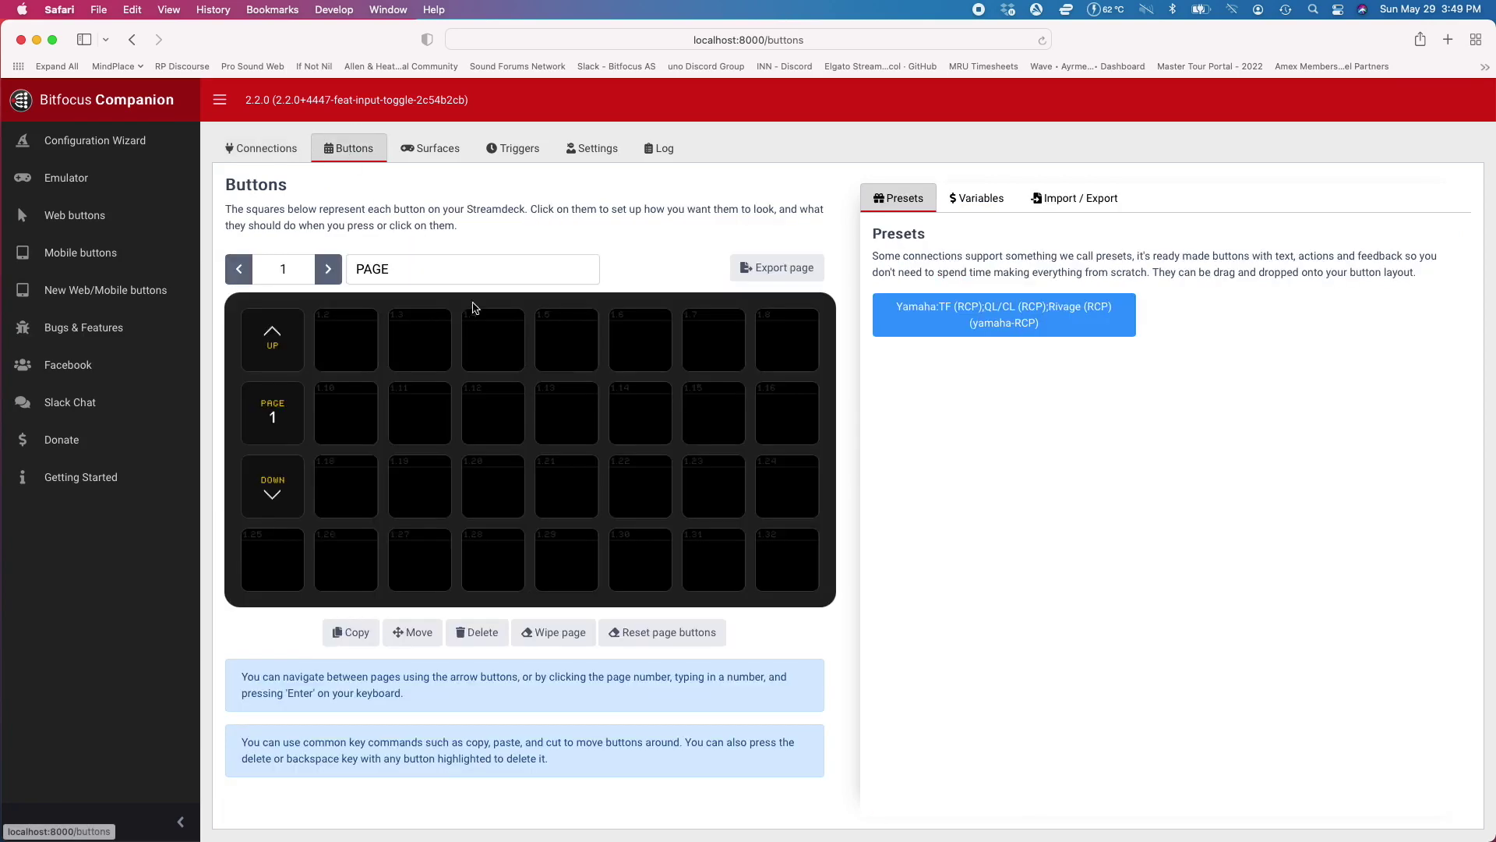
{"action": "left_click", "coordinate": [781, 344]}
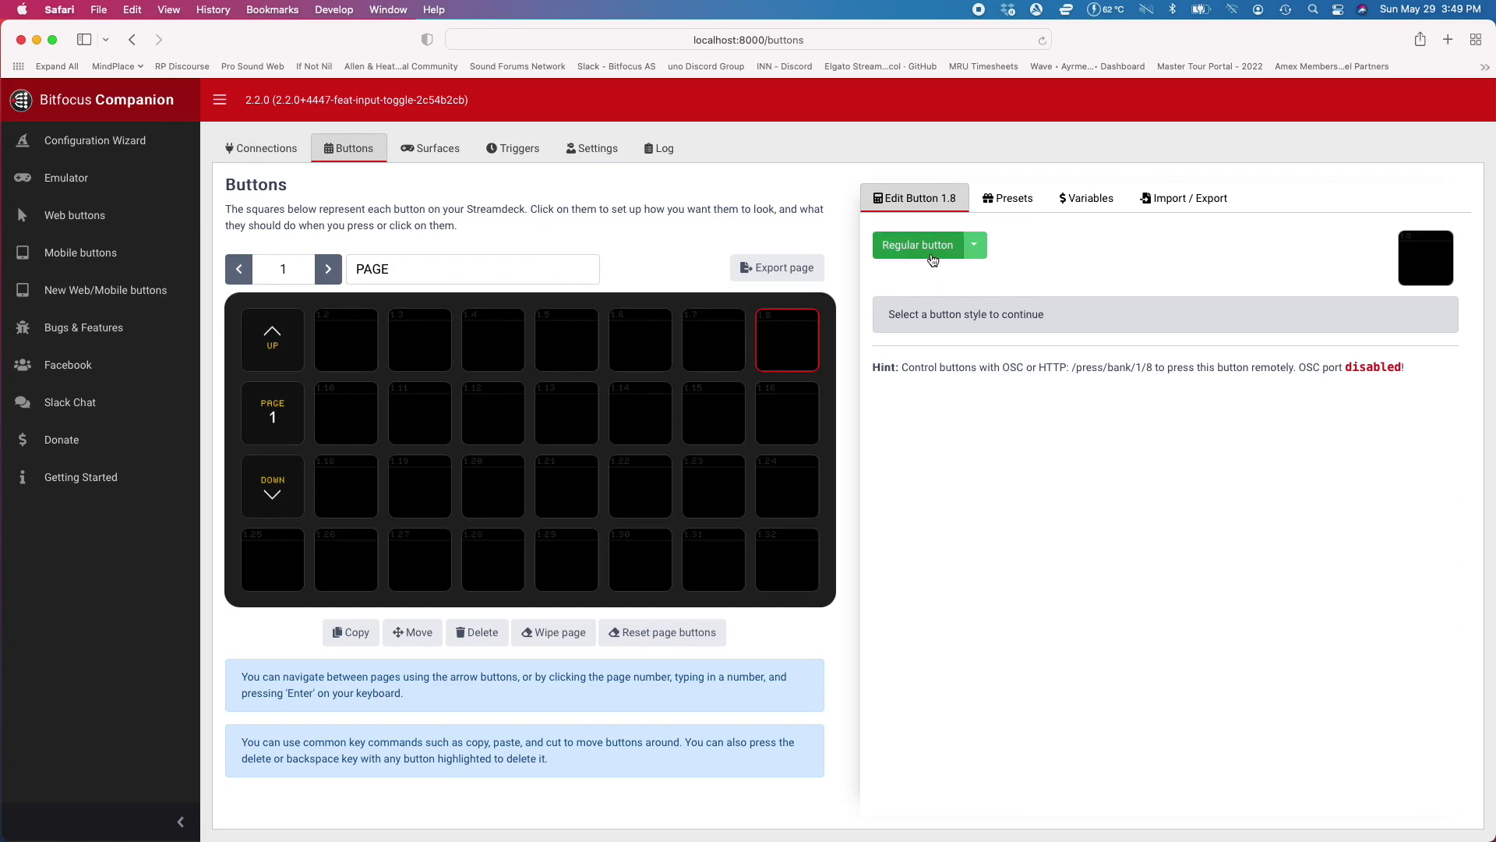
{"action": "left_click", "coordinate": [1015, 199]}
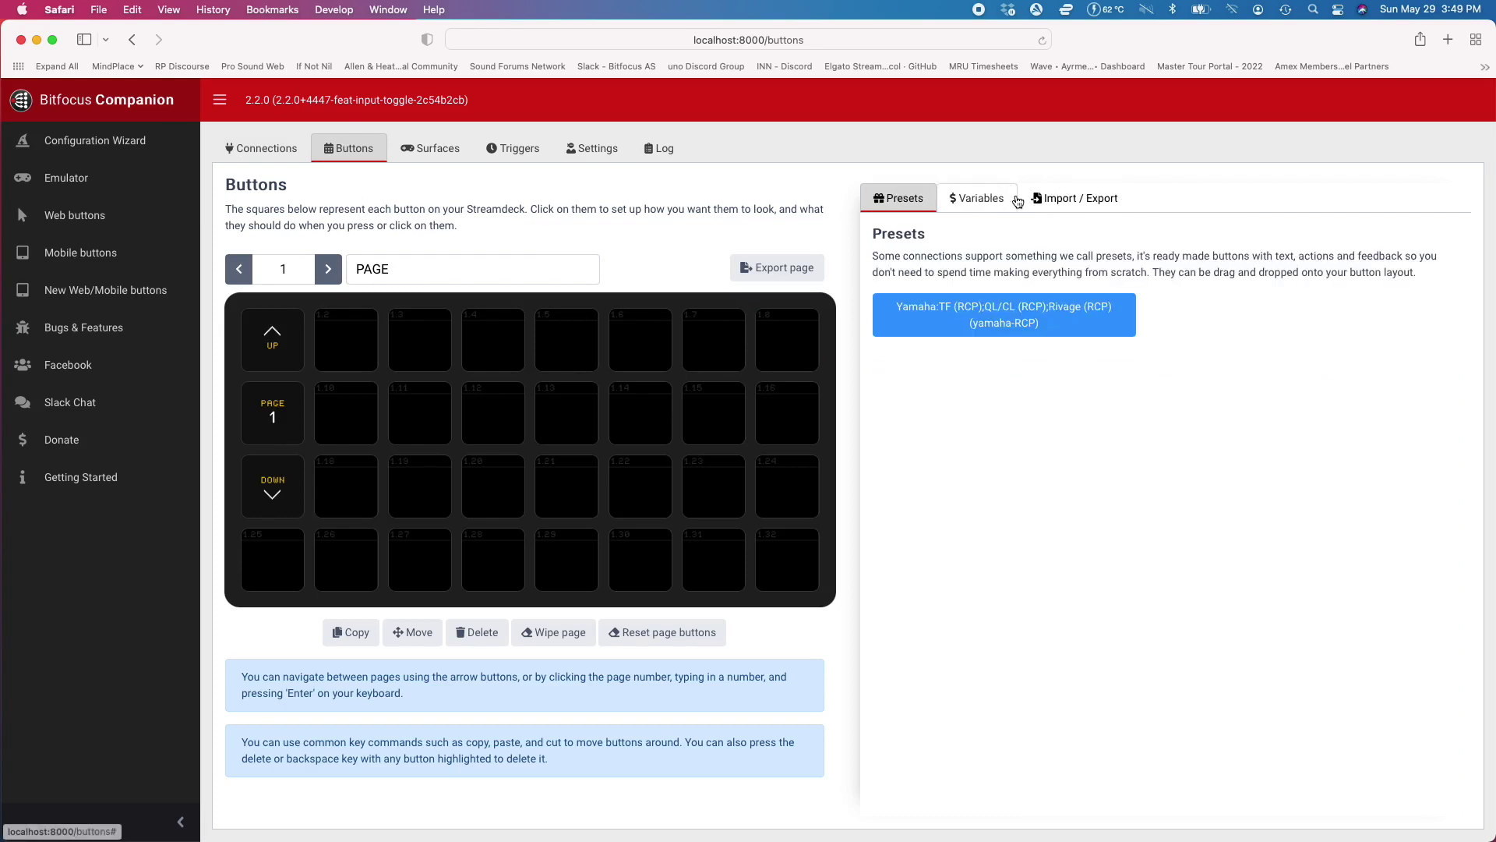
{"action": "left_click", "coordinate": [968, 306]}
{"action": "left_click", "coordinate": [935, 272]}
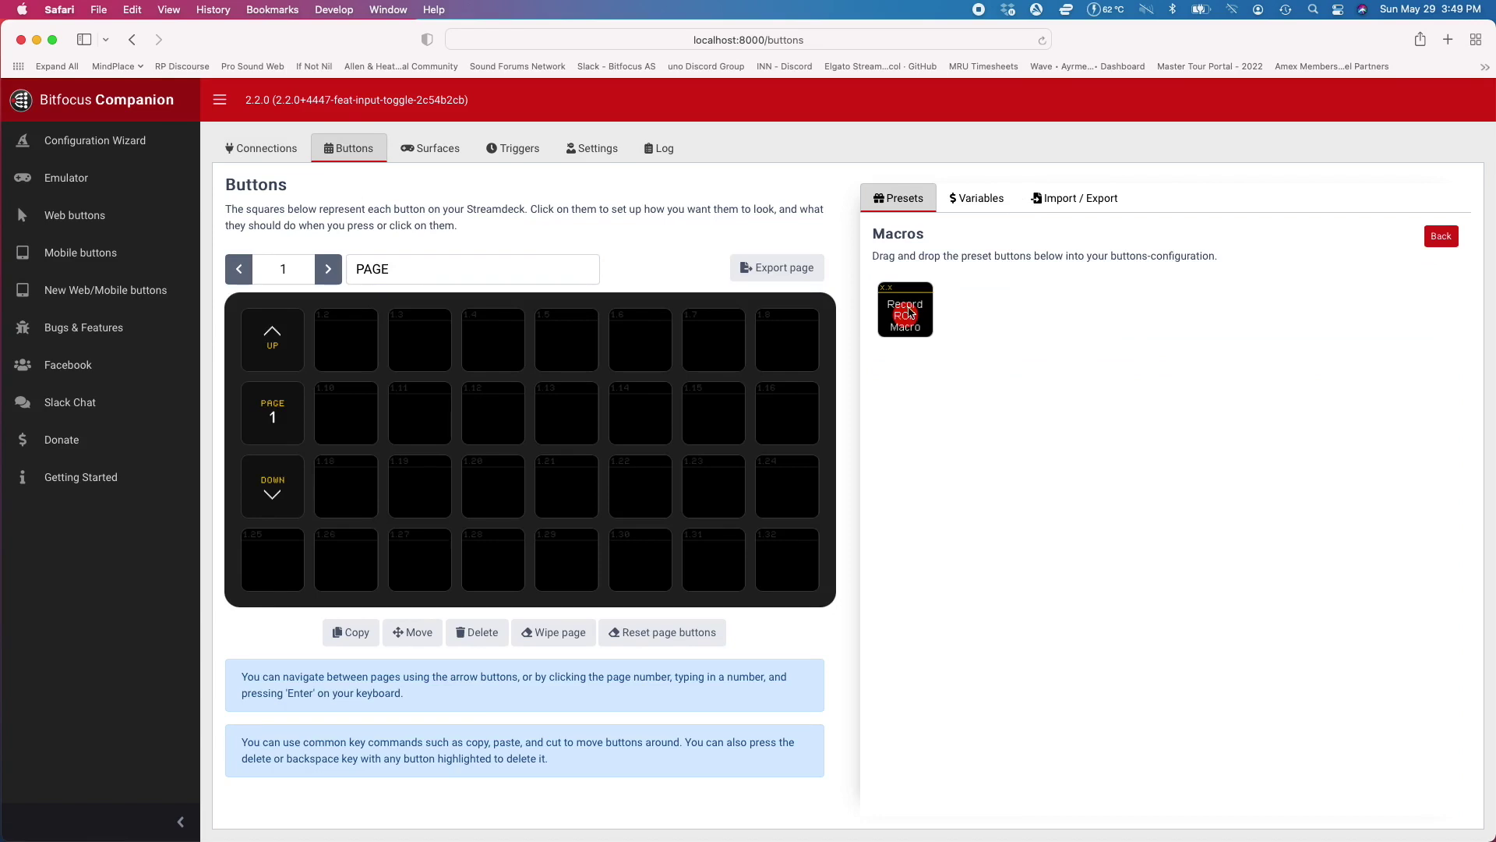
{"action": "left_click_drag", "start_coordinate": [909, 311], "coordinate": [789, 343]}
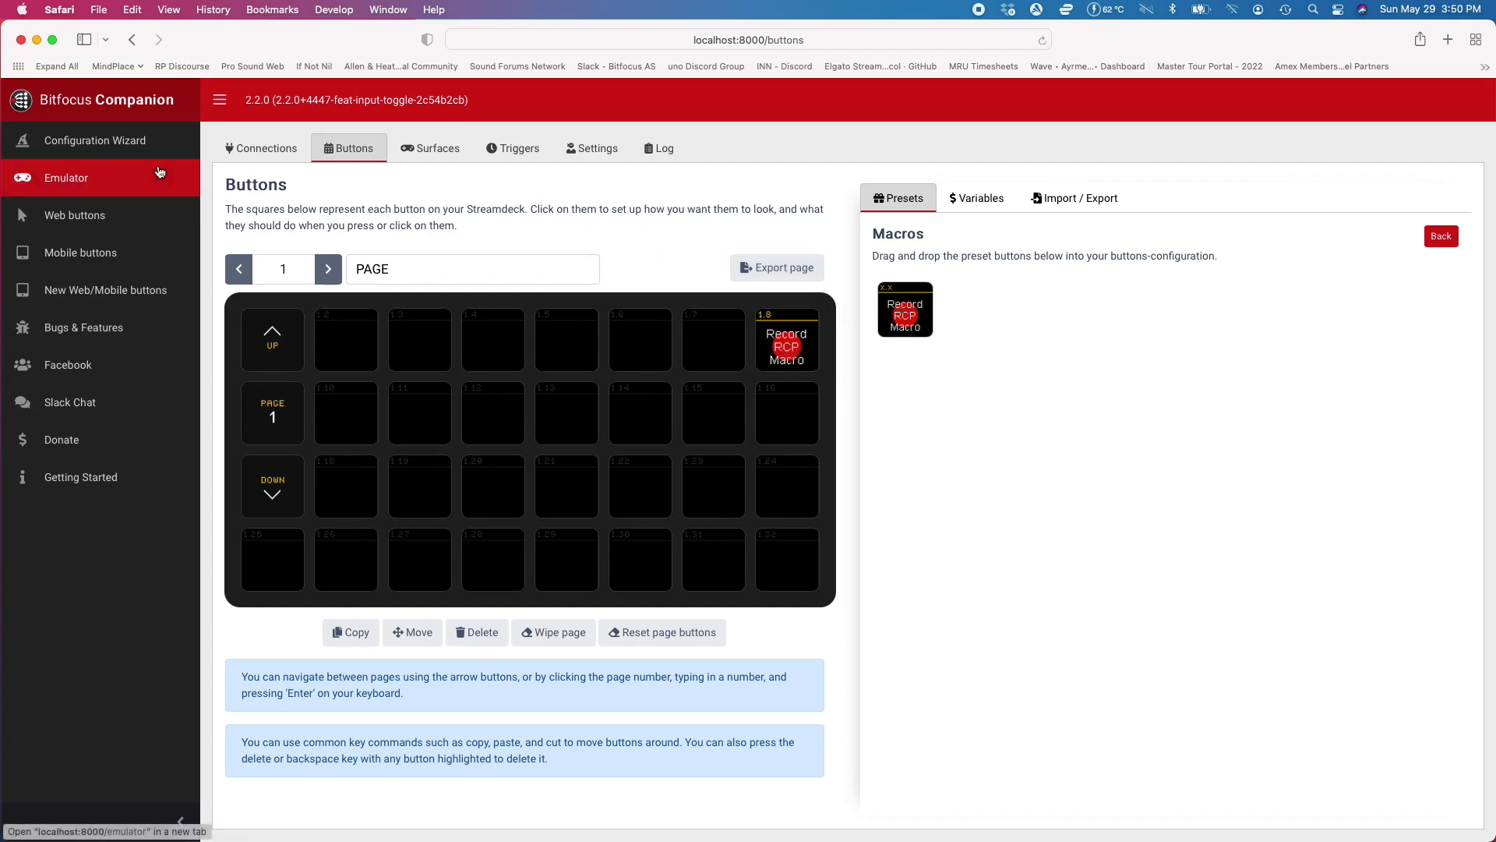
Open the emulator and record an RCP macro with button 1.8, starting and stopping the recording
{"action": "left_click", "coordinate": [88, 179]}
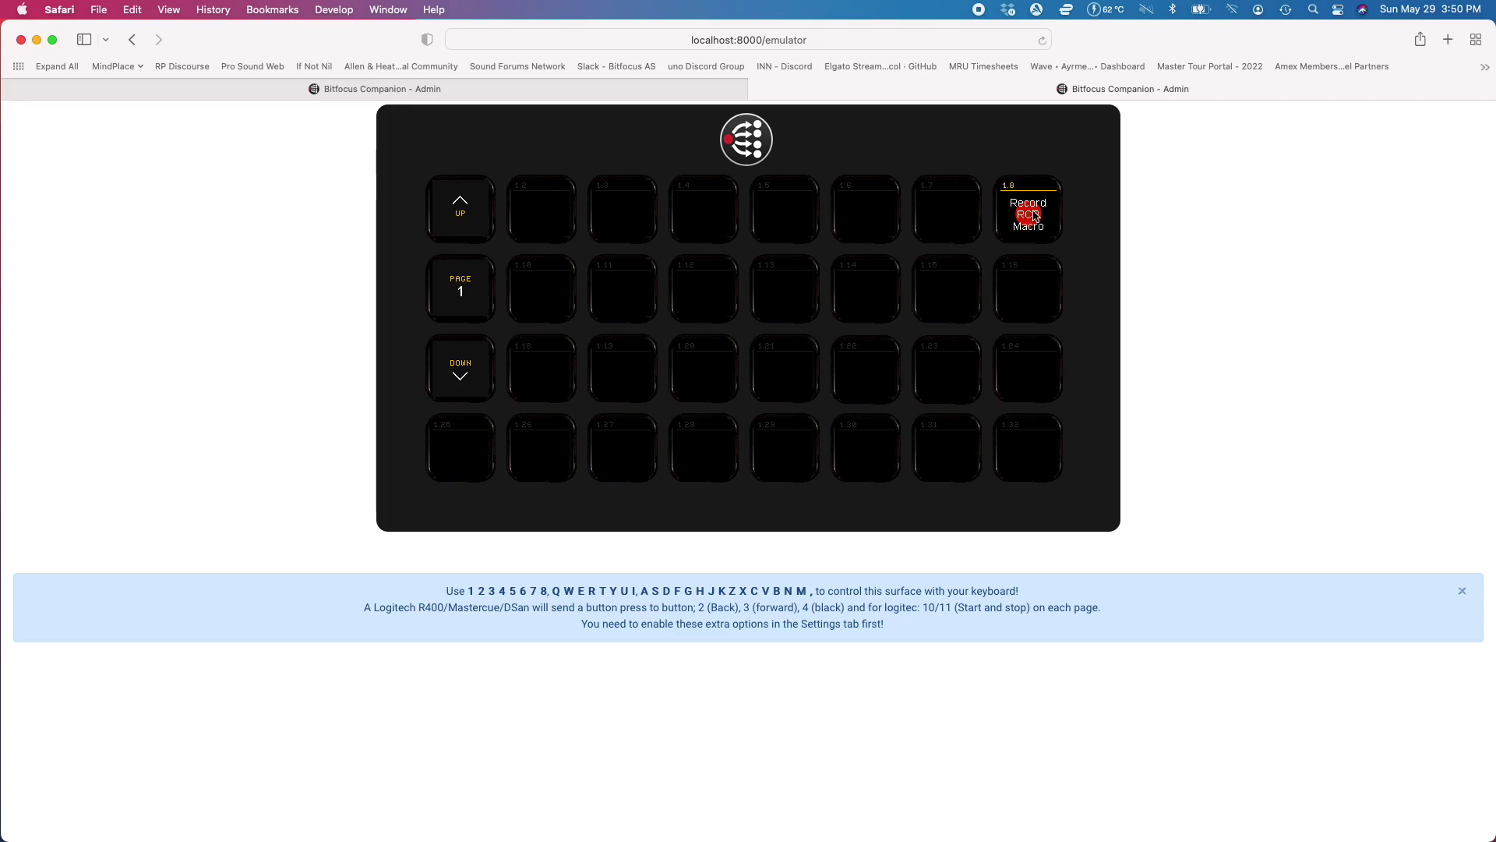
{"action": "left_click", "coordinate": [1035, 216]}
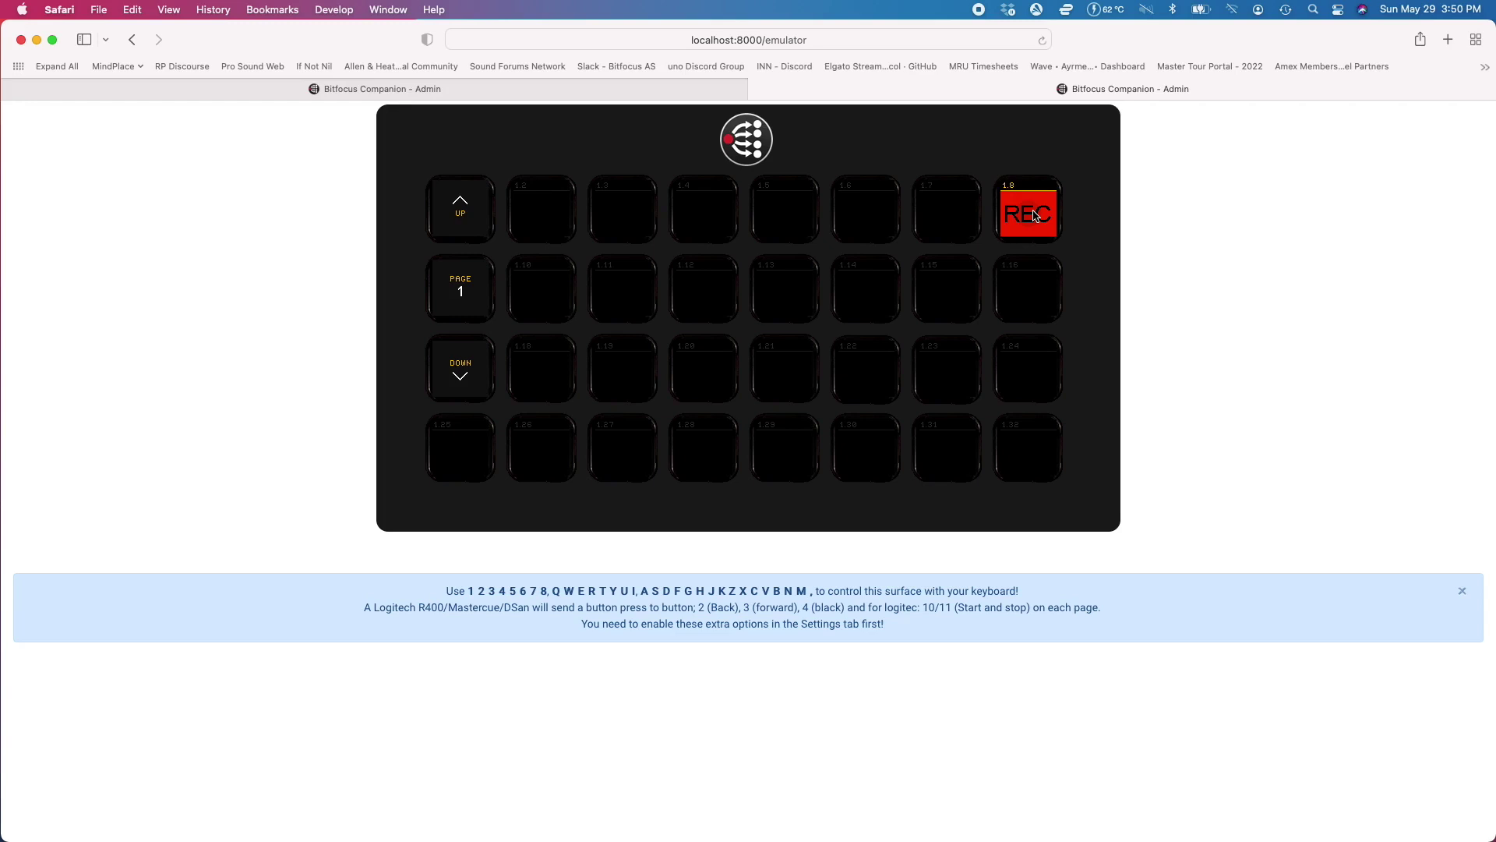
{"action": "left_click", "coordinate": [1035, 216]}
Set button 1.8's CH1 fader level press action to a level of 100 and make it relative
{"action": "left_click", "coordinate": [587, 91]}
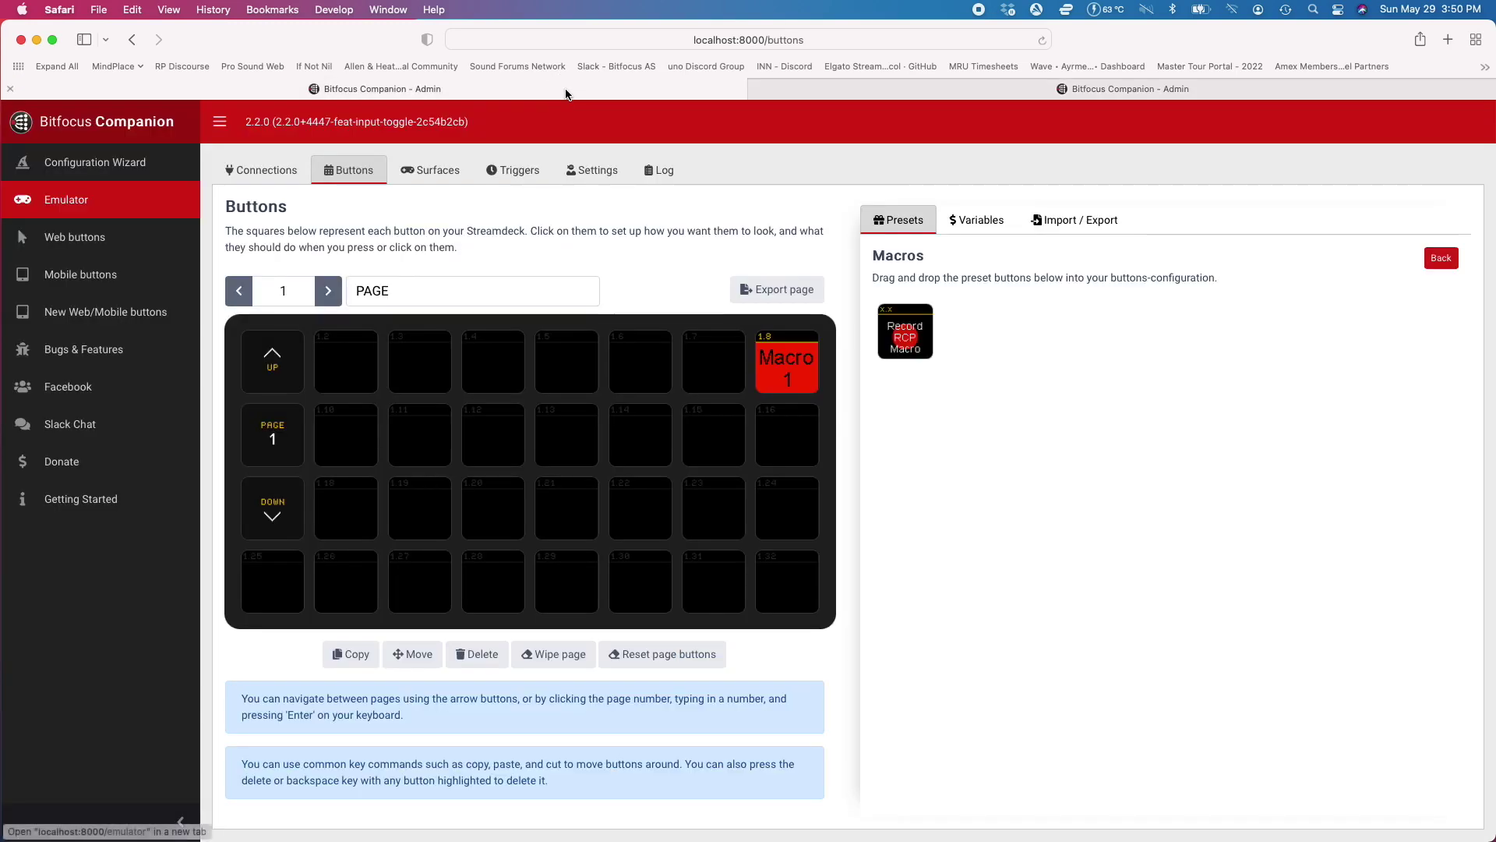
{"action": "left_click", "coordinate": [788, 385]}
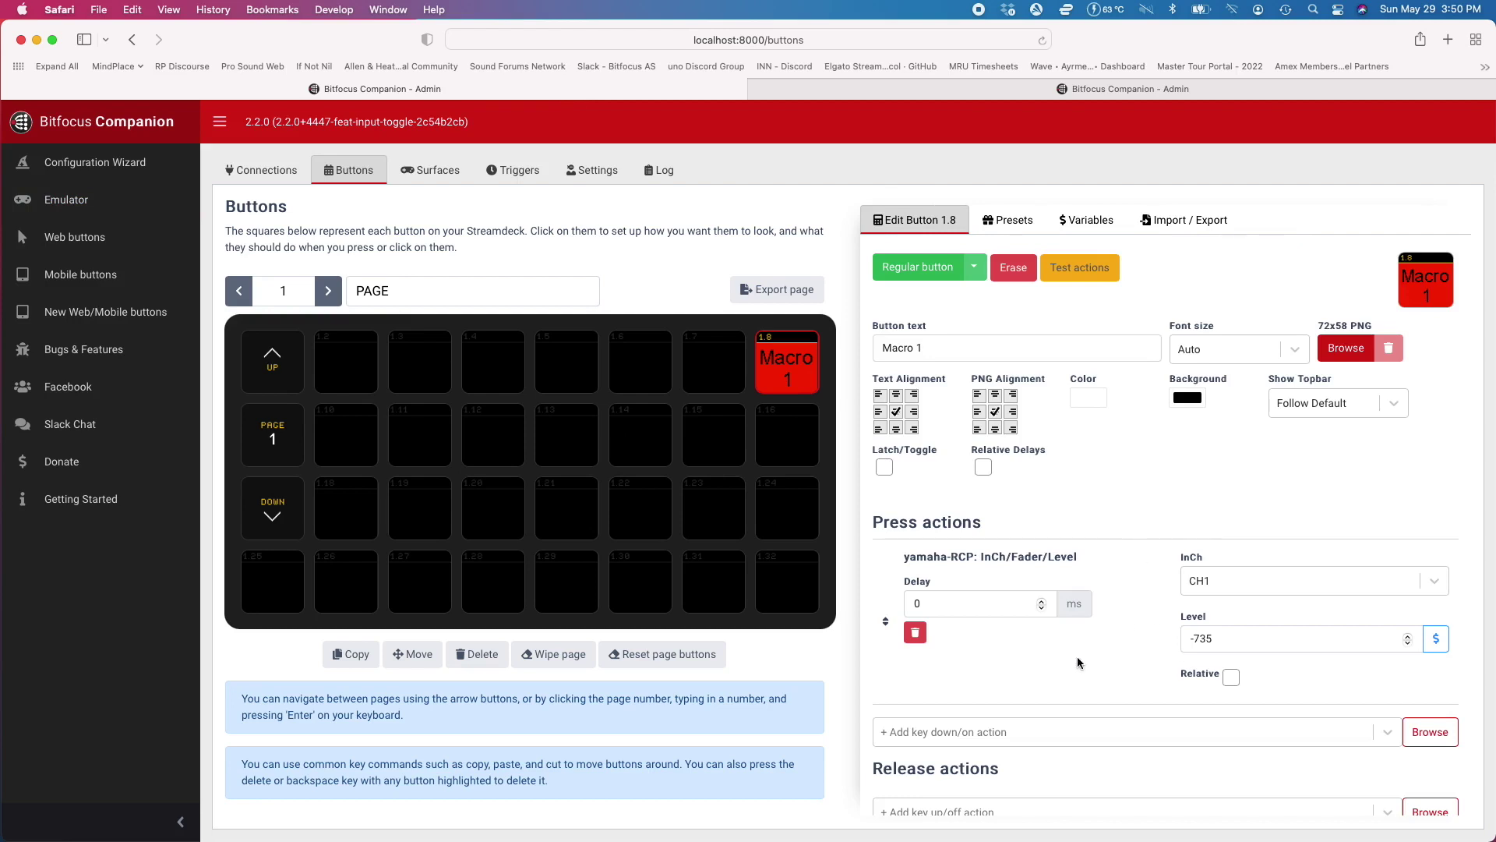
{"action": "scroll", "coordinate": [1078, 666], "scroll_direction": "down", "scroll_amount": 2}
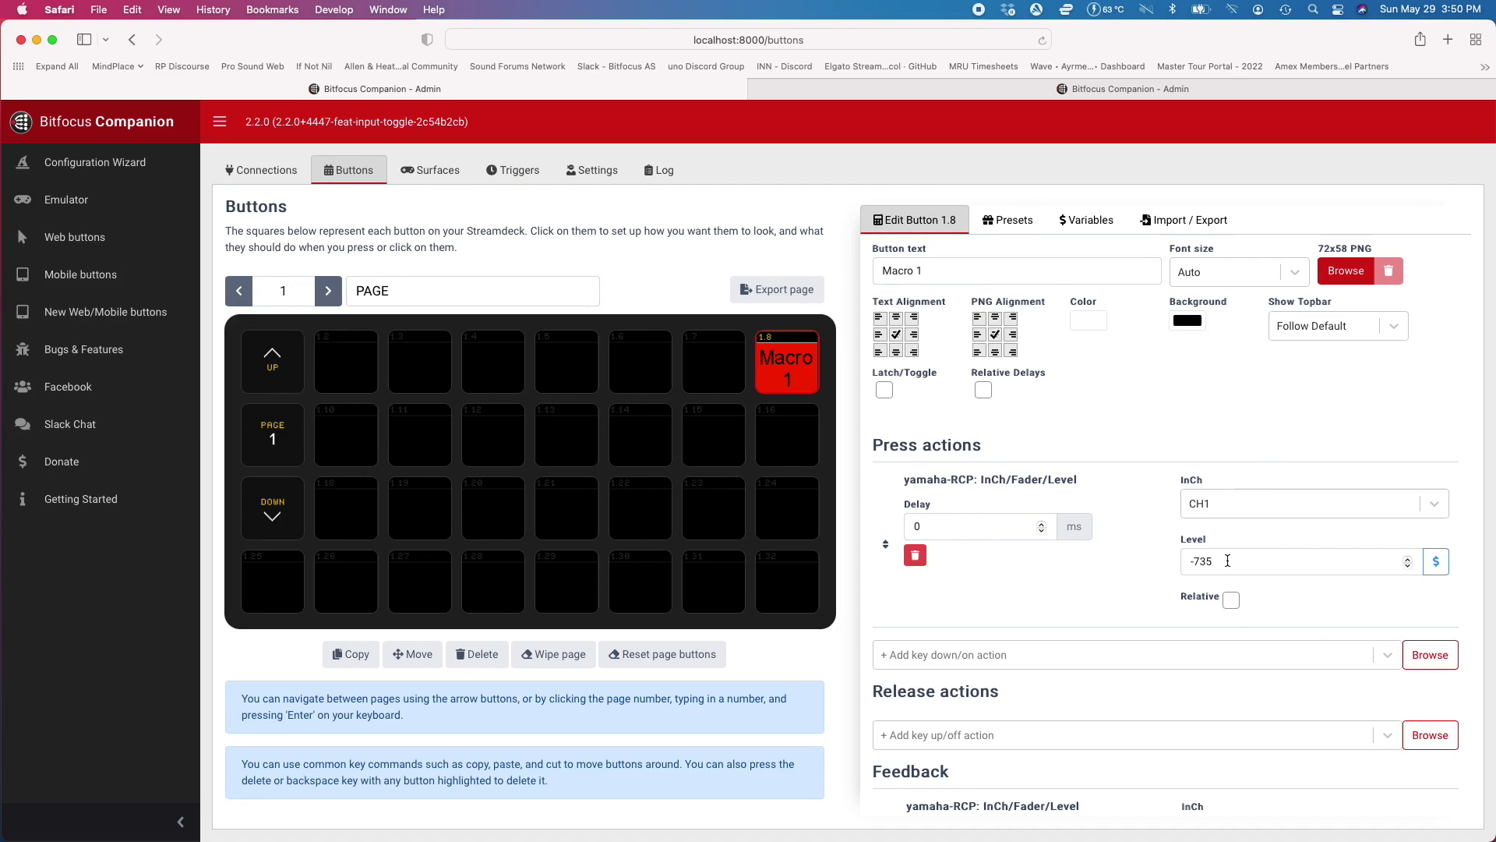
{"action": "left_click_drag", "start_coordinate": [1218, 561], "coordinate": [1134, 566]}
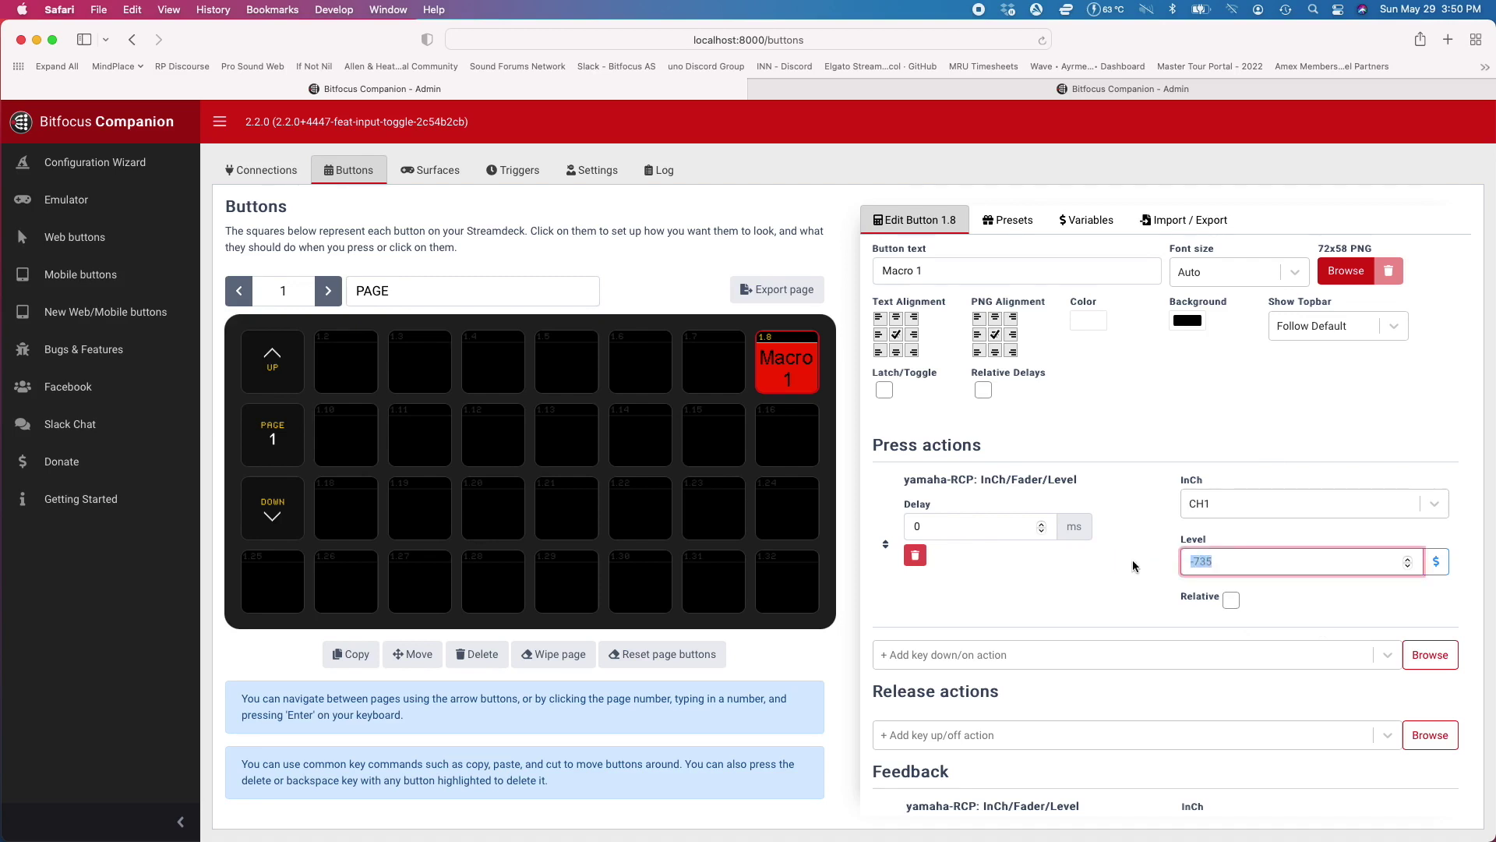
{"action": "type", "text": "100"}
{"action": "left_click", "coordinate": [1230, 599]}
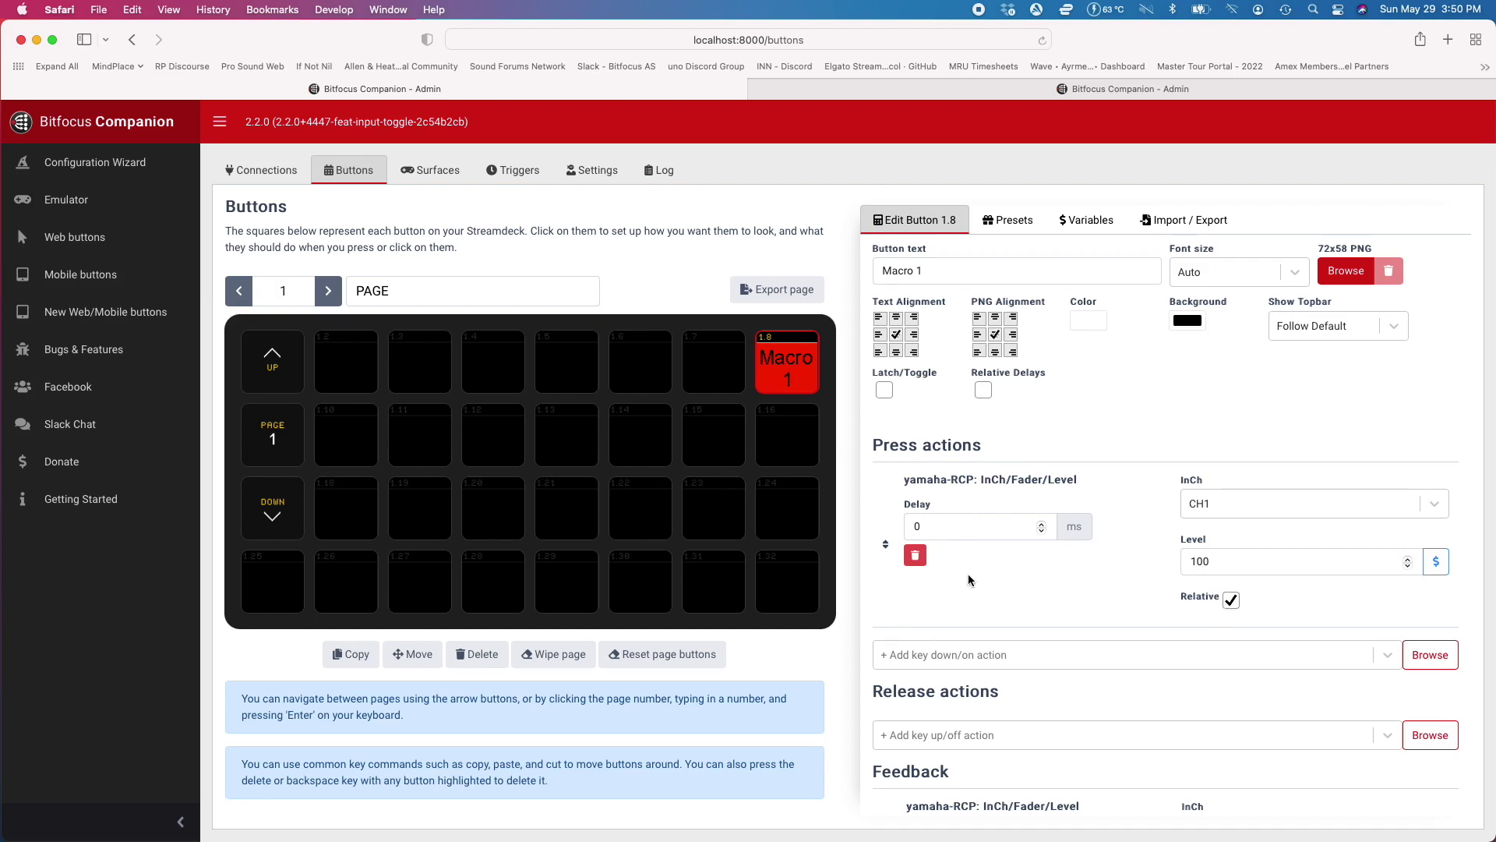
Test the Macro 1 button on the button page and in the emulator
{"action": "left_click", "coordinate": [795, 371], "text": "shift"}
{"action": "left_click", "coordinate": [1143, 91]}
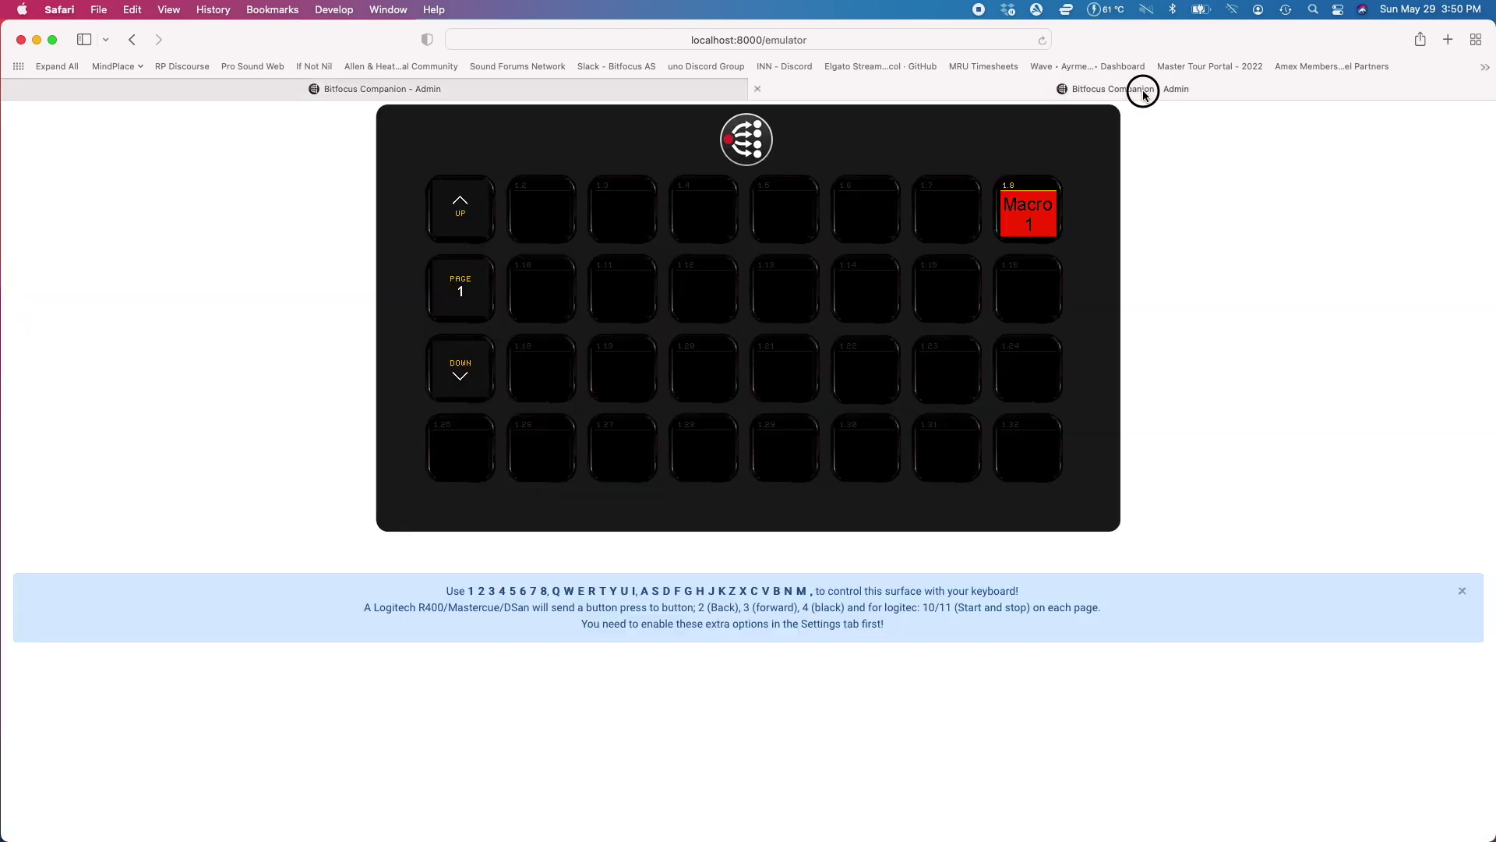
{"action": "left_click", "coordinate": [1029, 209]}
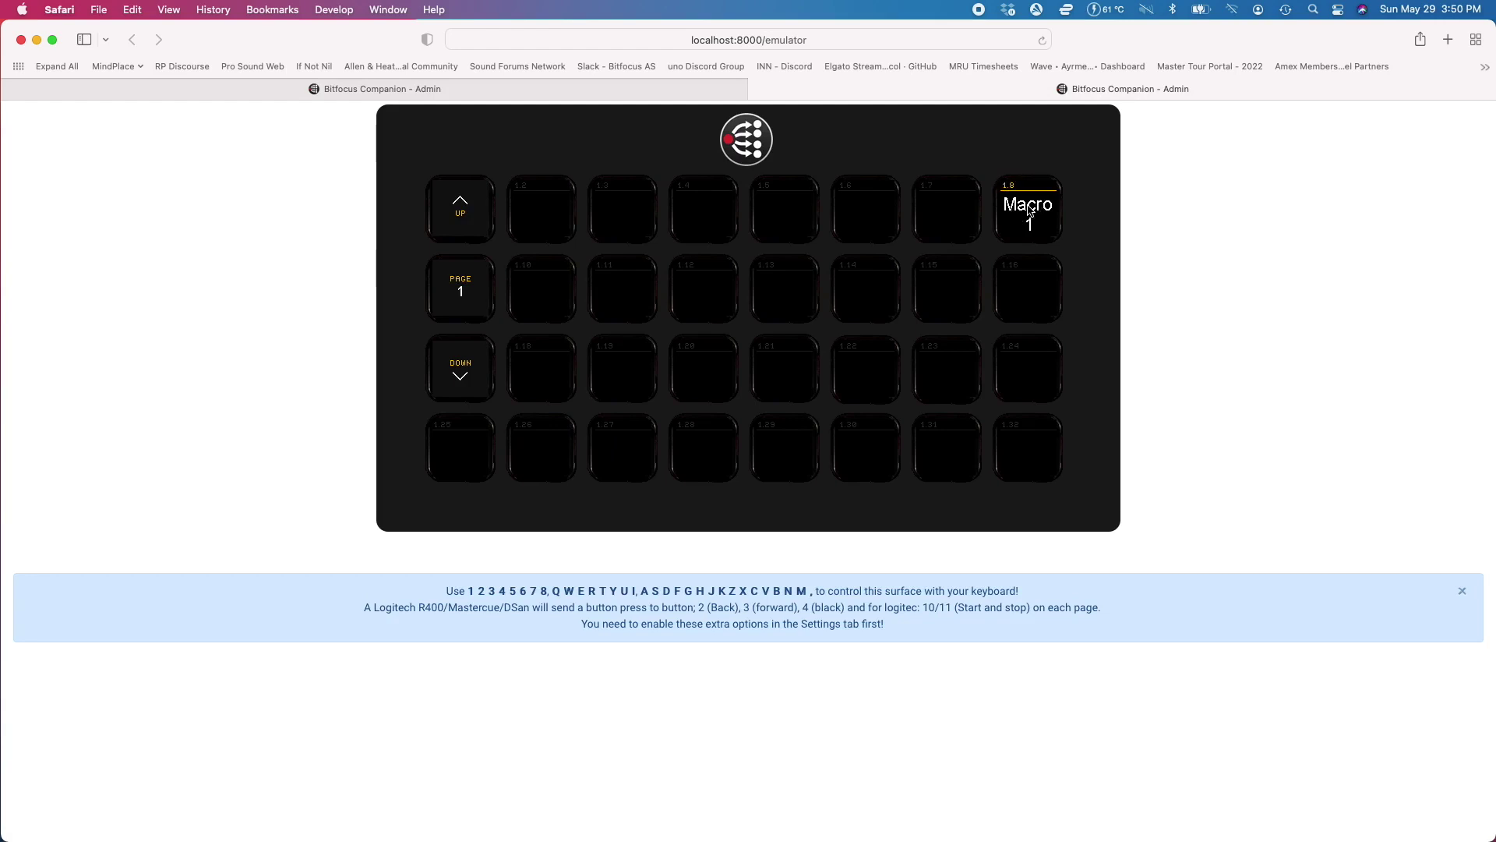
{"action": "left_click", "coordinate": [1032, 201]}
Set the CH1 fader action's level to -100 and trigger Macro 1 in the emulator to test it
{"action": "left_click", "coordinate": [587, 91]}
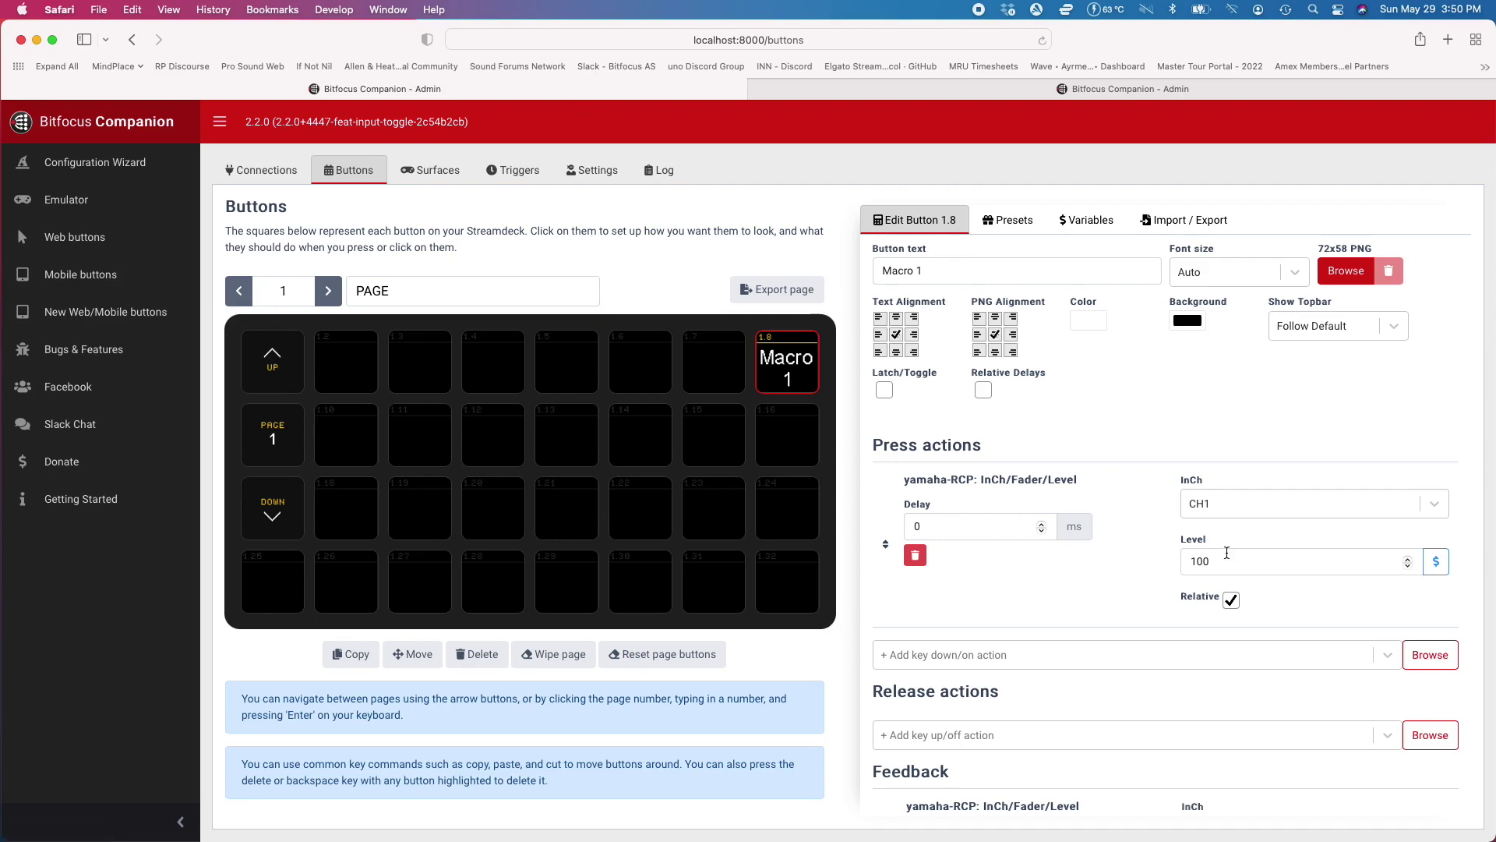
{"action": "left_click", "coordinate": [1197, 564]}
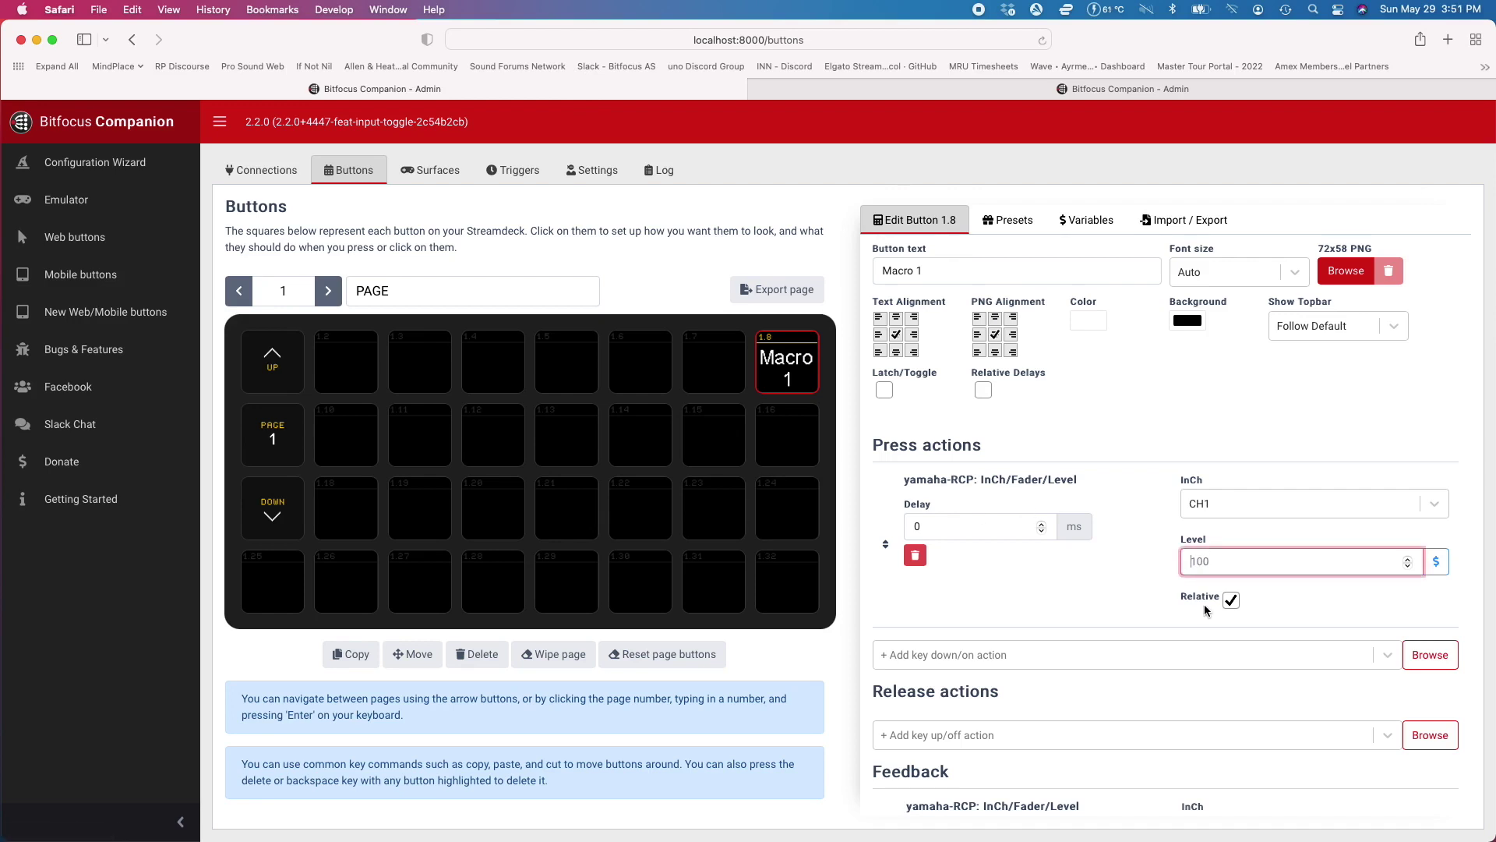
{"action": "type", "text": "-"}
{"action": "left_click", "coordinate": [1157, 593]}
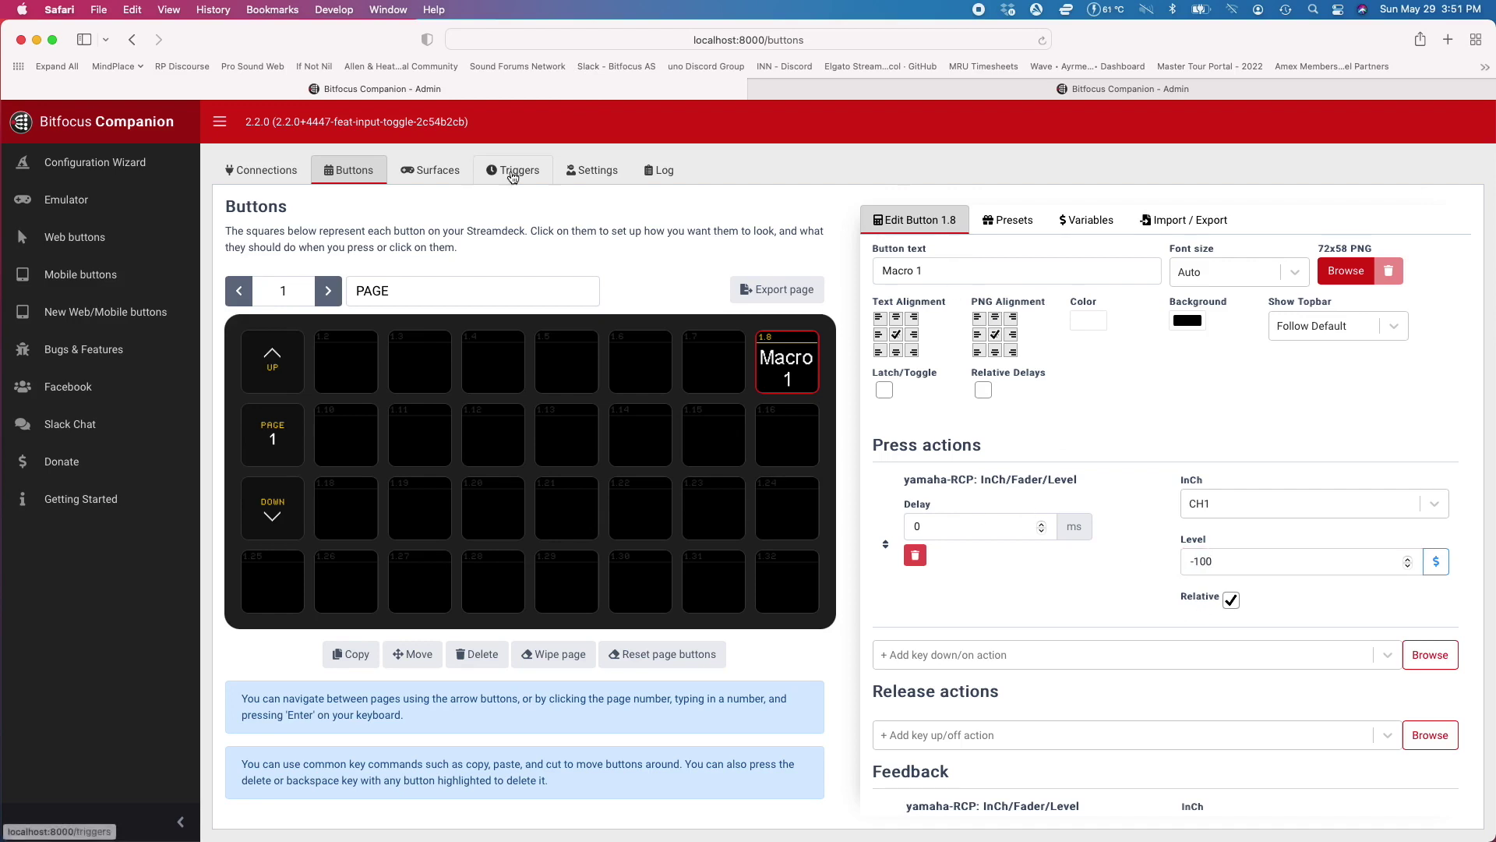
{"action": "left_click", "coordinate": [973, 92]}
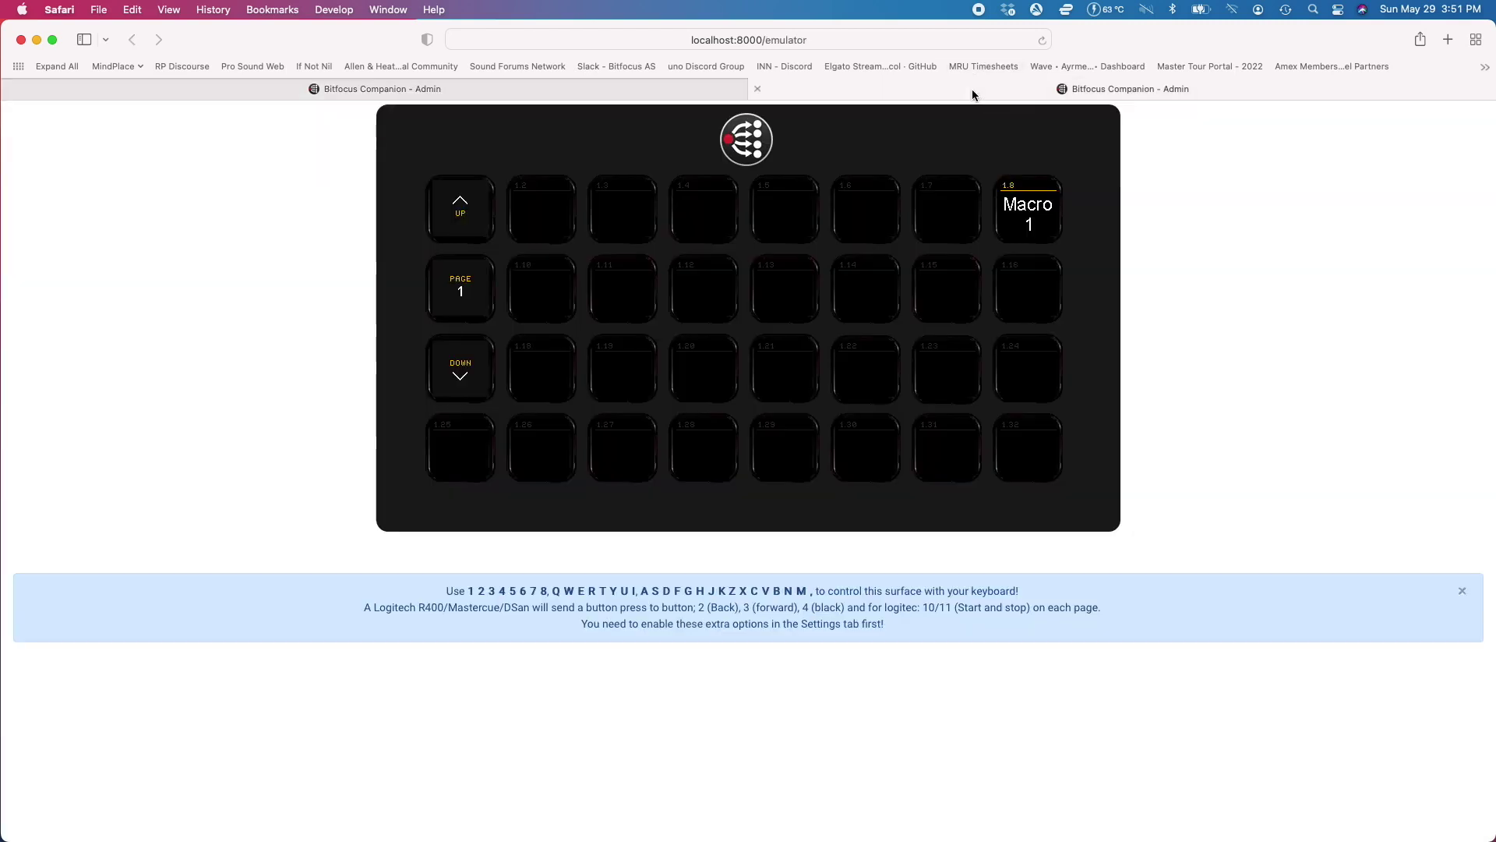
{"action": "left_click", "coordinate": [1026, 211]}
Return to the button configuration and examine the list of internal bitfocus-companion variables
{"action": "left_click", "coordinate": [499, 89]}
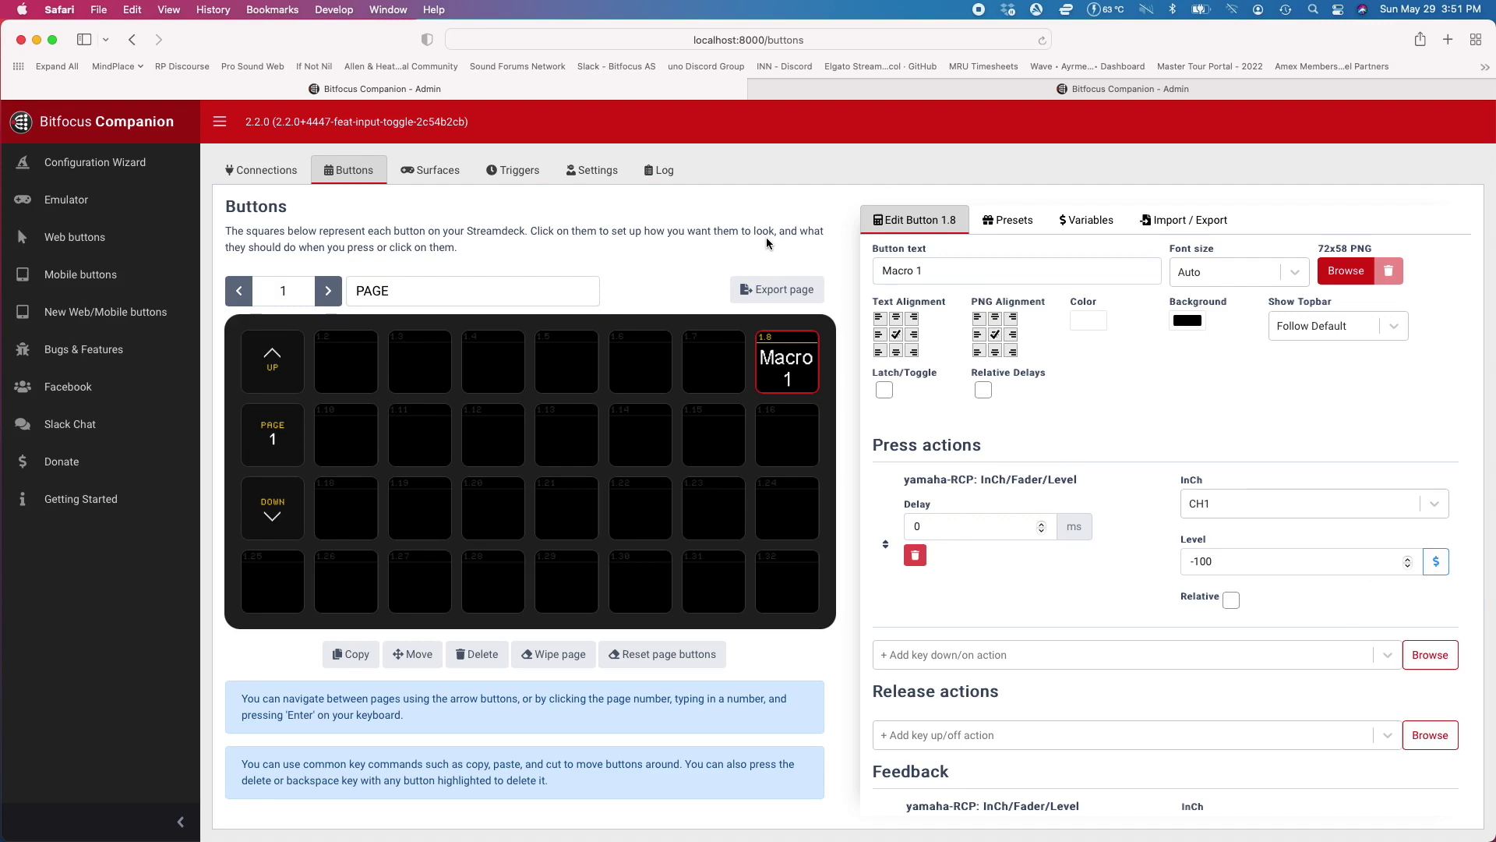
{"action": "left_click", "coordinate": [1089, 225]}
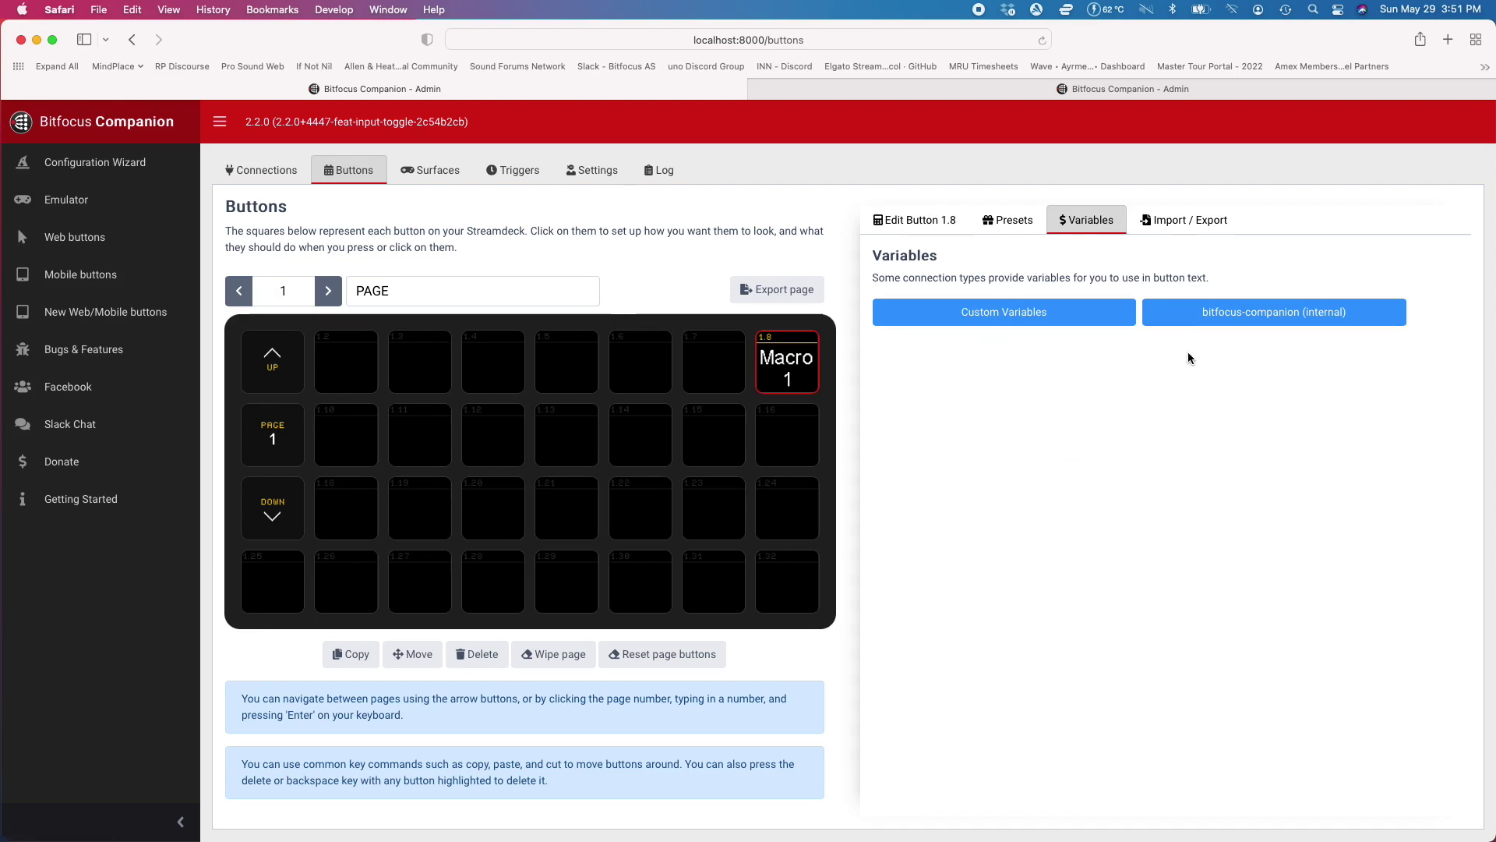
{"action": "left_click", "coordinate": [1242, 319]}
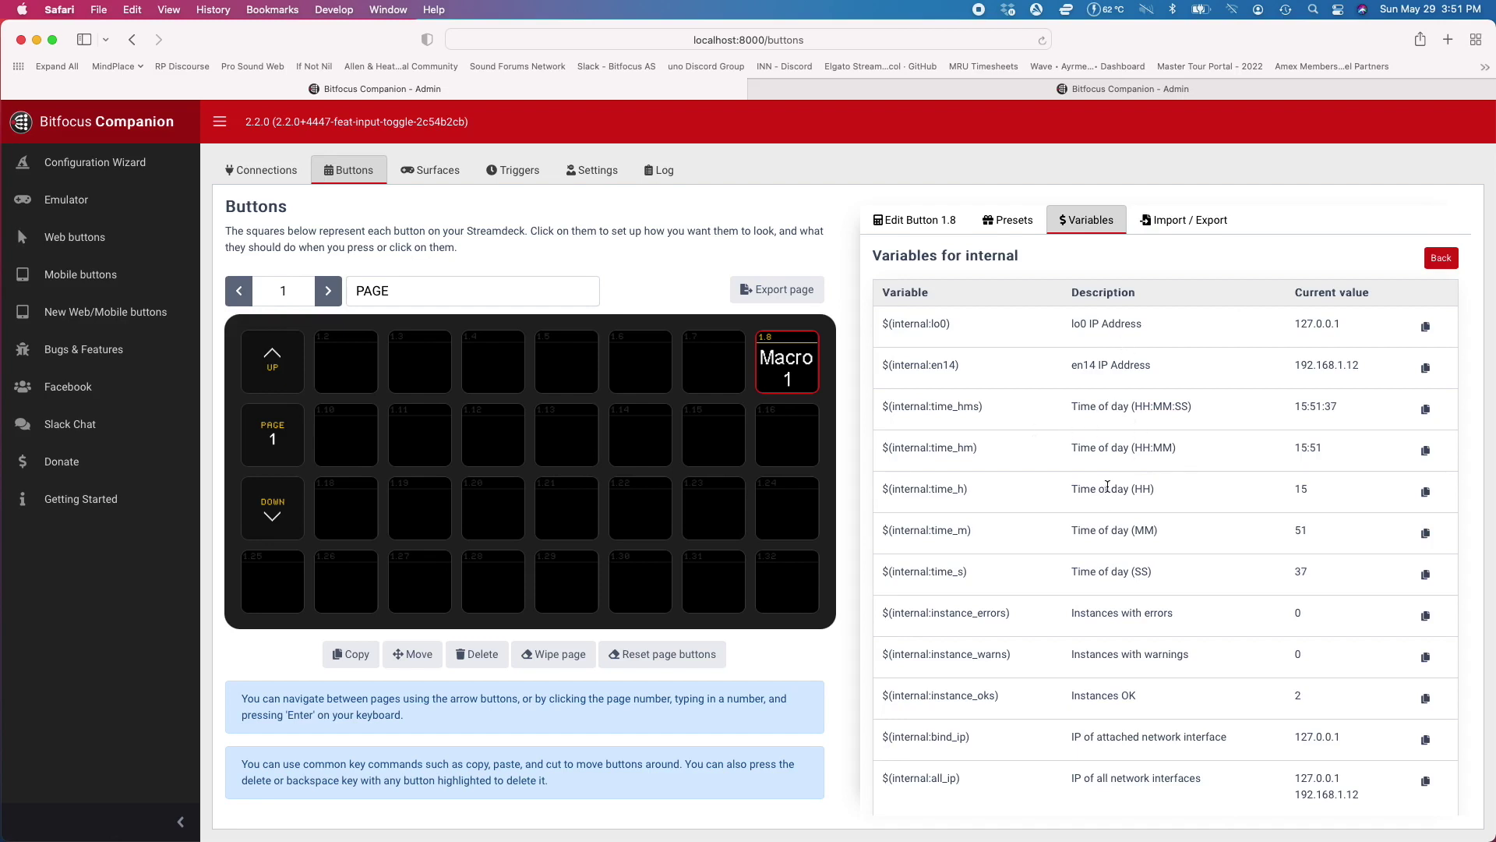
{"action": "scroll", "coordinate": [1079, 628], "scroll_direction": "down", "scroll_amount": 3}
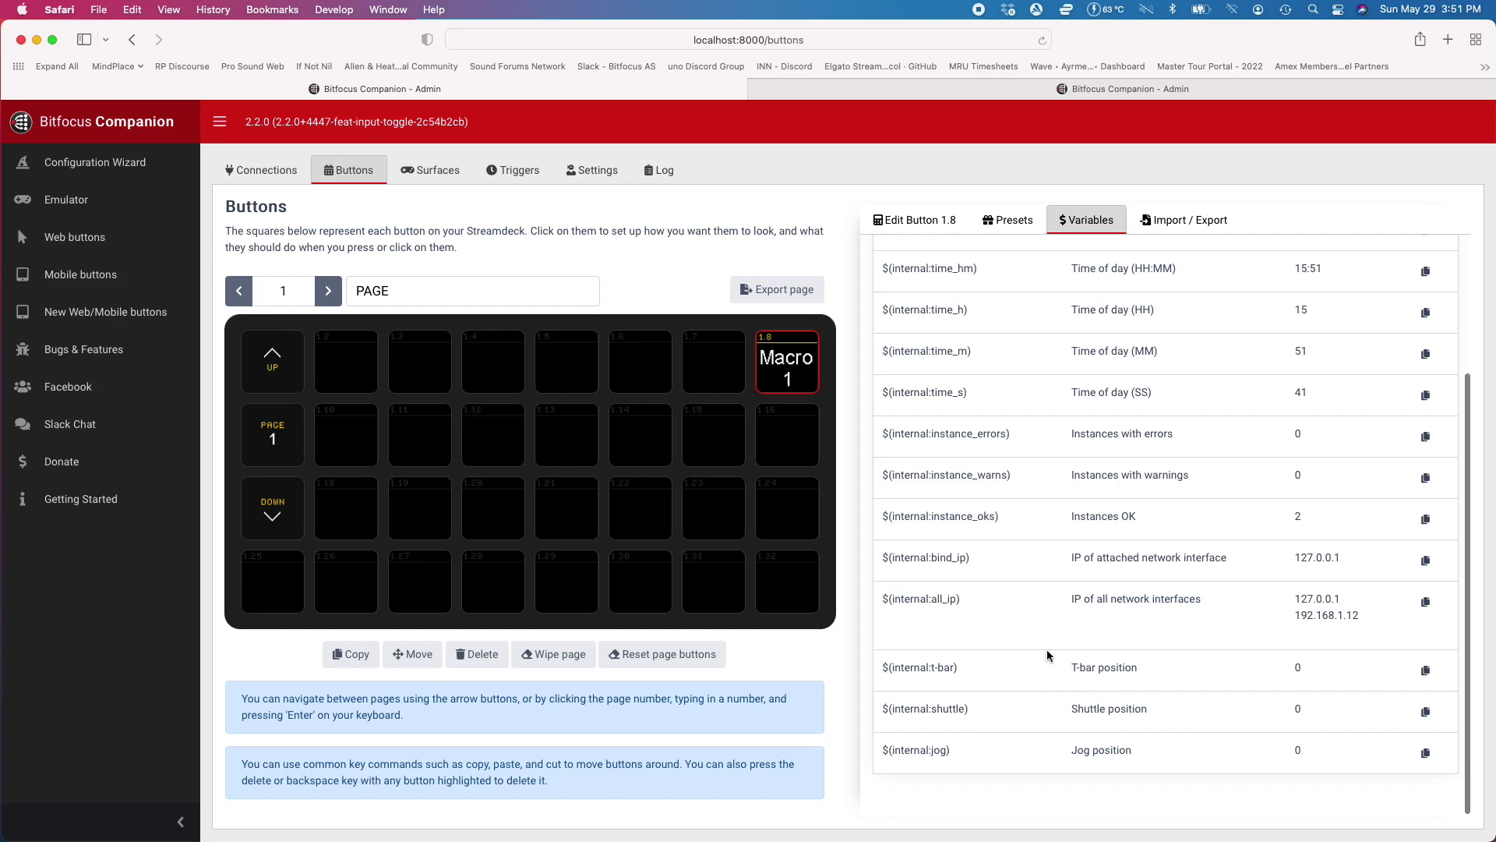
Leave the internal variables list and create a custom variable named Var1
{"action": "scroll", "coordinate": [1038, 619], "scroll_direction": "up", "scroll_amount": 3}
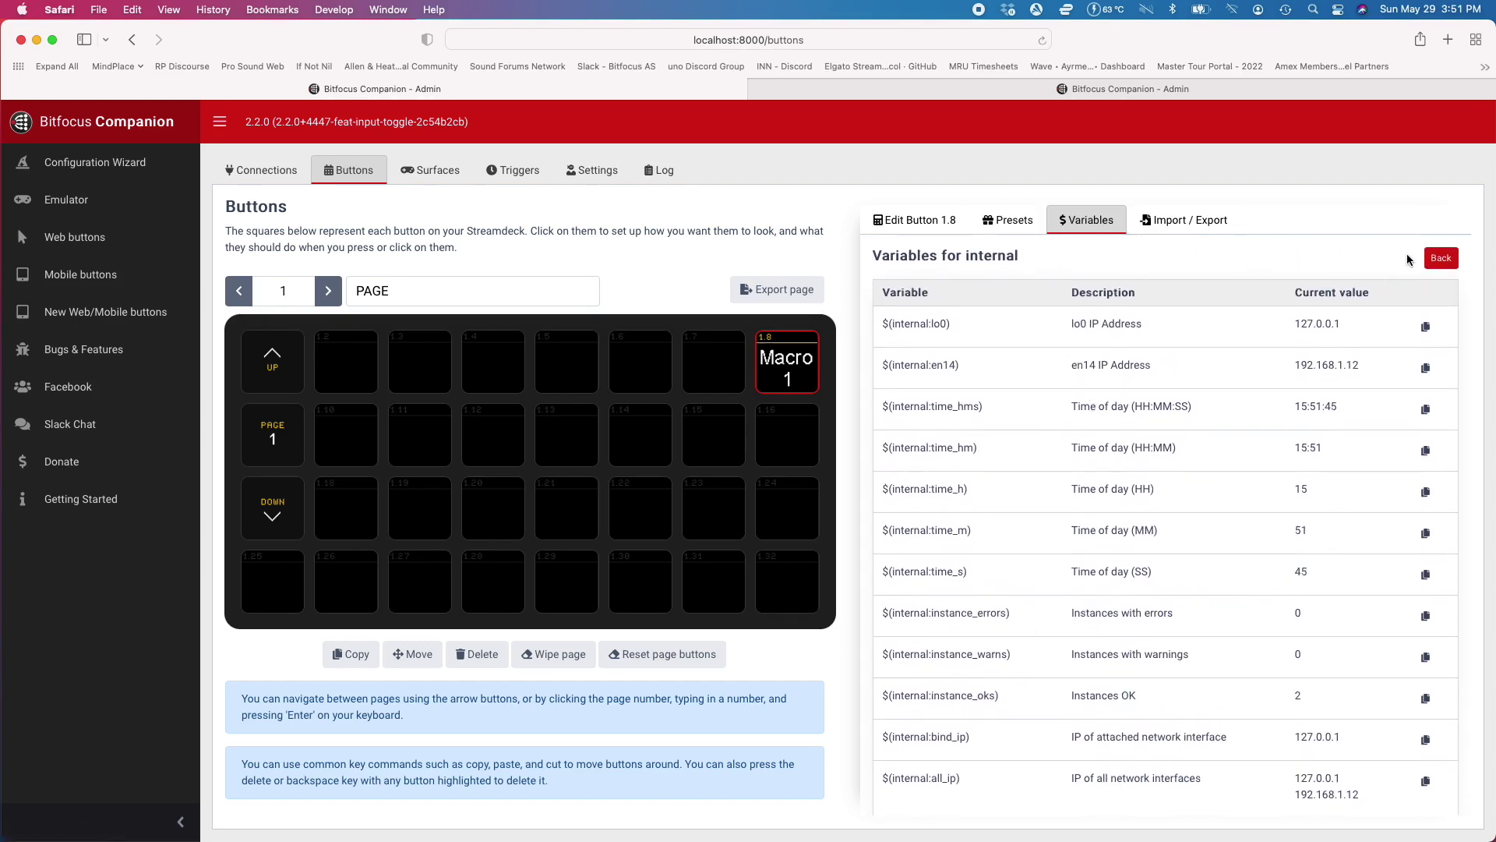
{"action": "left_click", "coordinate": [1440, 259]}
{"action": "left_click", "coordinate": [978, 318]}
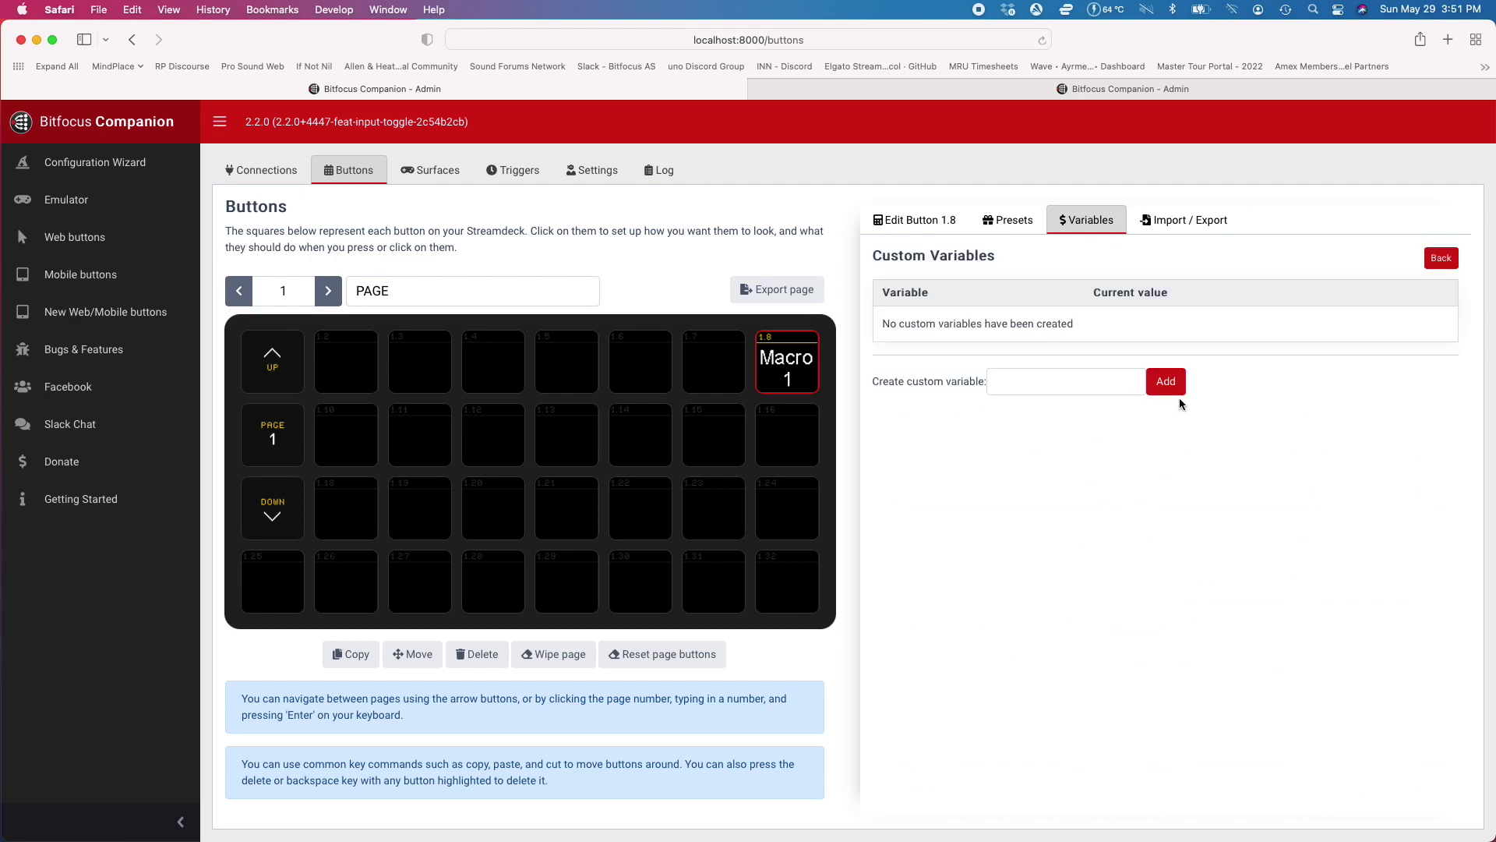
{"action": "left_click", "coordinate": [1088, 384]}
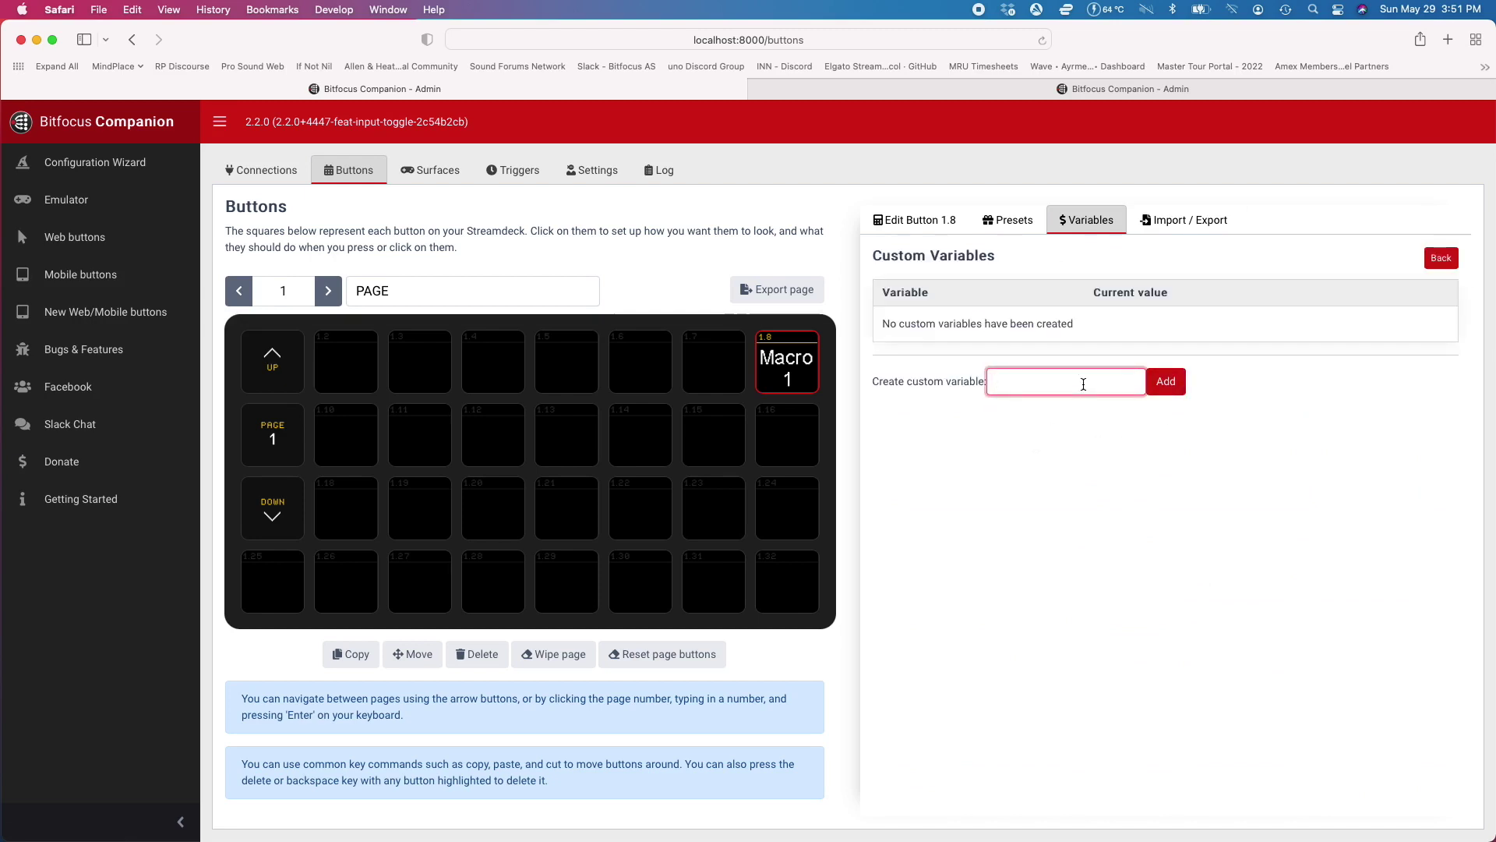
{"action": "type", "text": "Var1"}
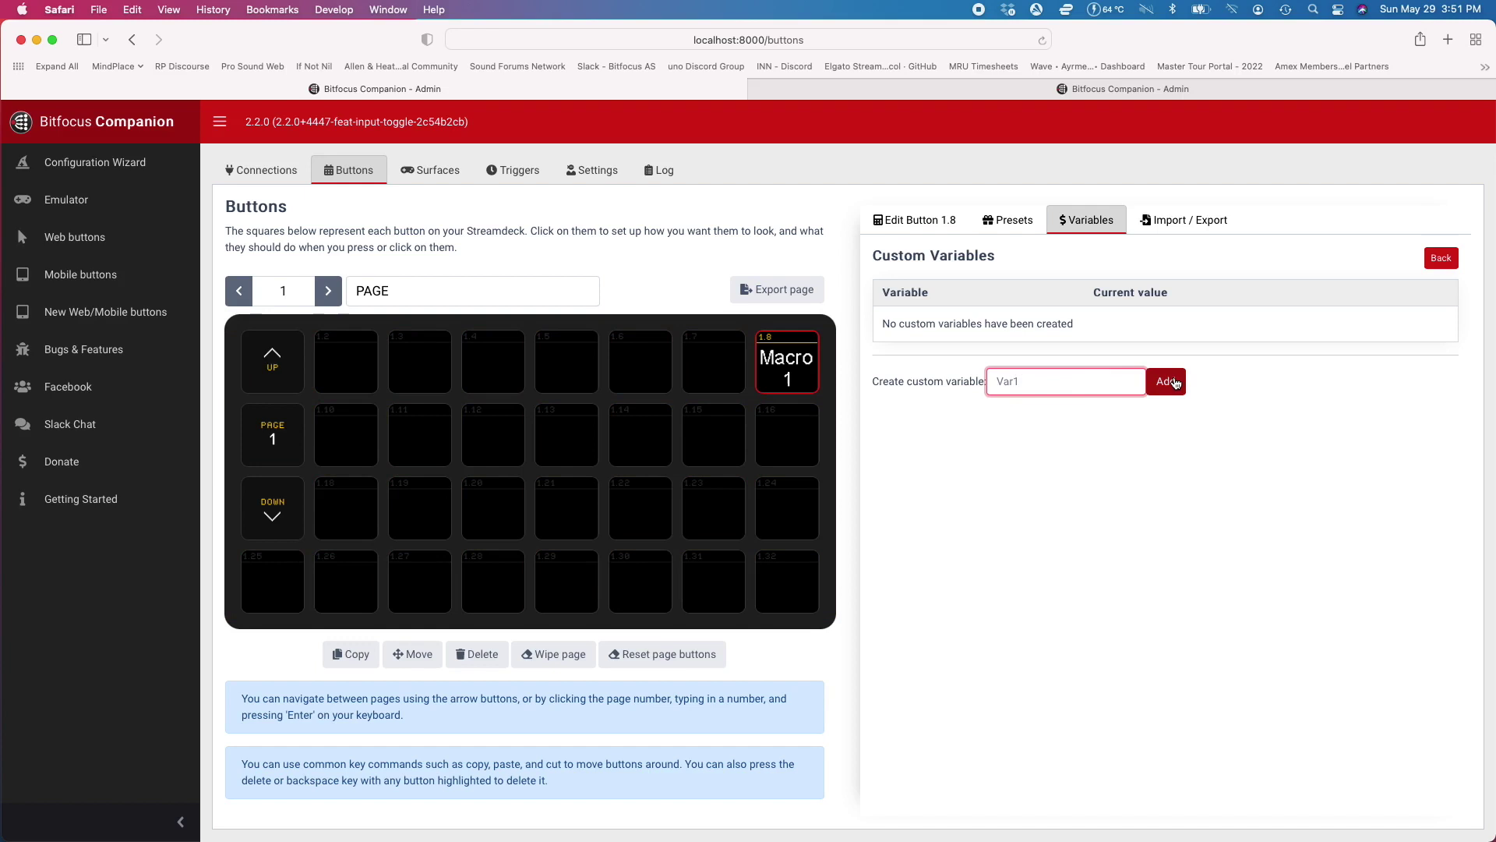
{"action": "left_click", "coordinate": [1174, 381]}
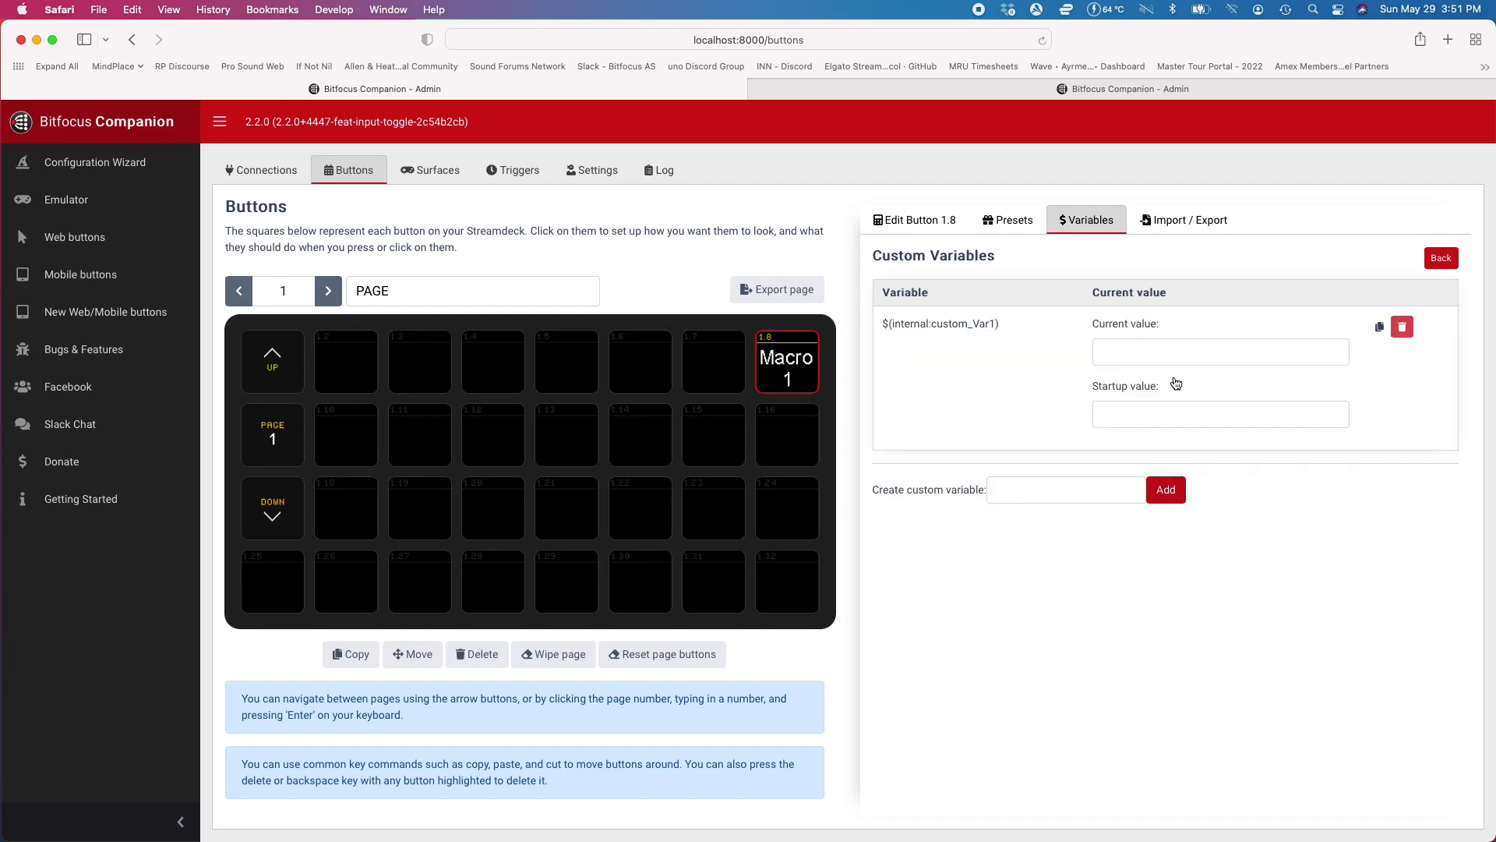
Set both the startup value and the current value of Var1 to 100
{"action": "left_click", "coordinate": [1137, 418]}
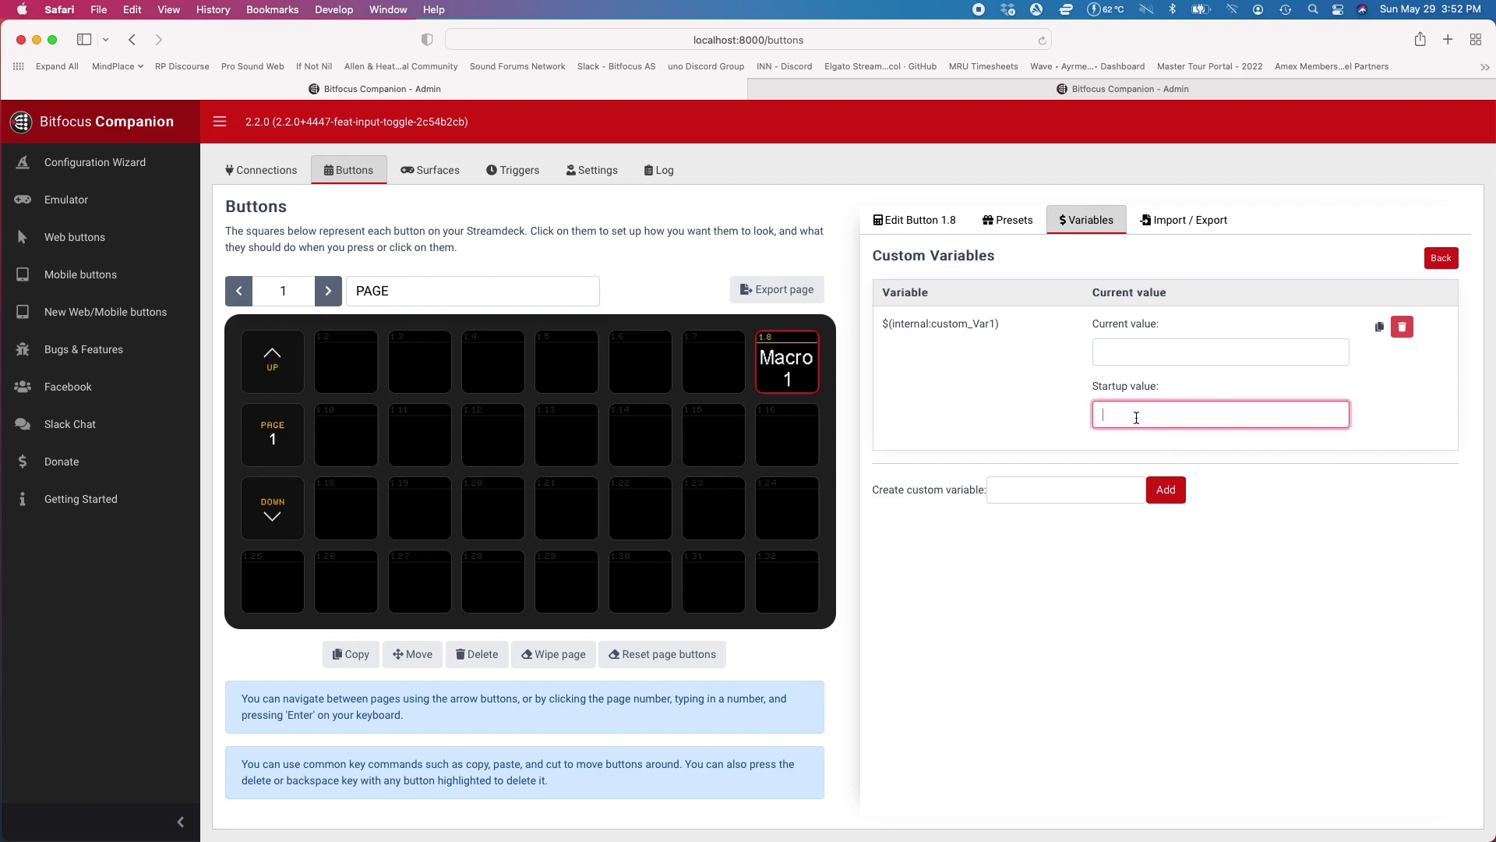
{"action": "left_click", "coordinate": [1148, 346]}
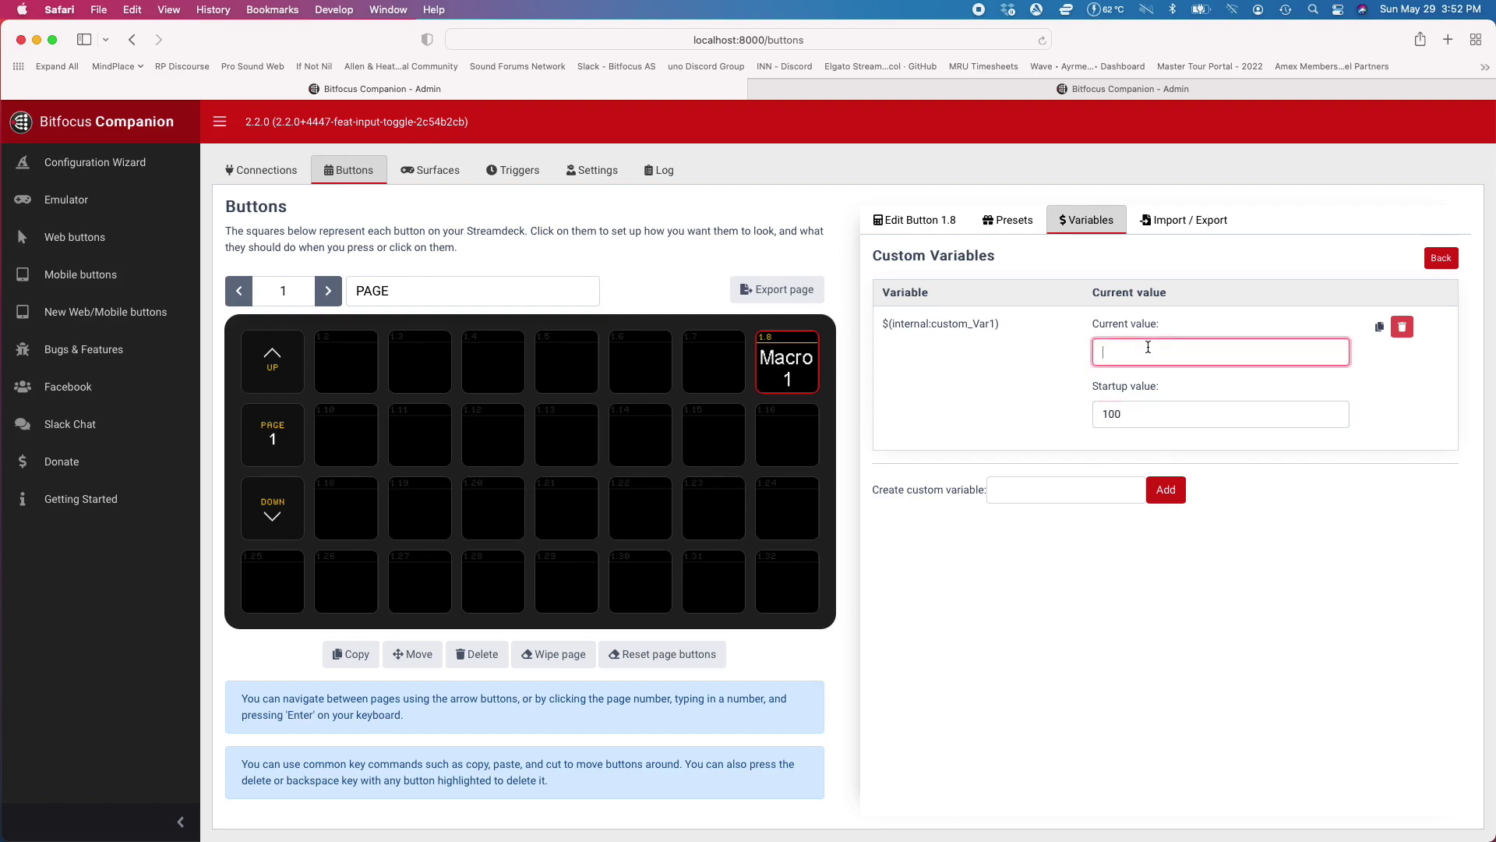
{"action": "left_click", "coordinate": [1065, 365]}
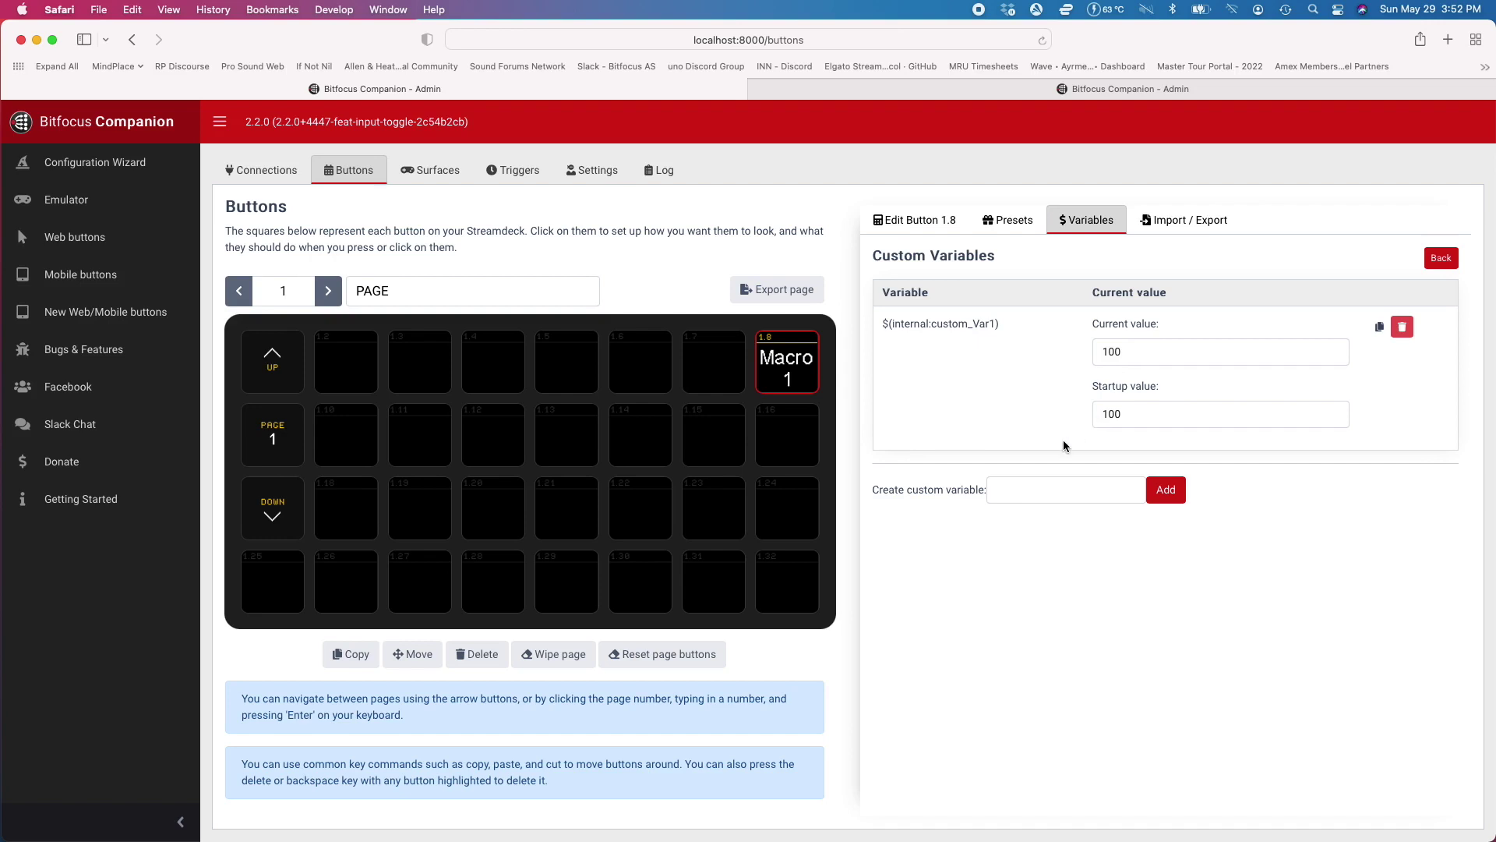
Copy the reference $(internal:custom_Var1), use it as the level of button 1.8's CH1 fader action, and recheck the variable's value
{"action": "left_click", "coordinate": [1381, 329]}
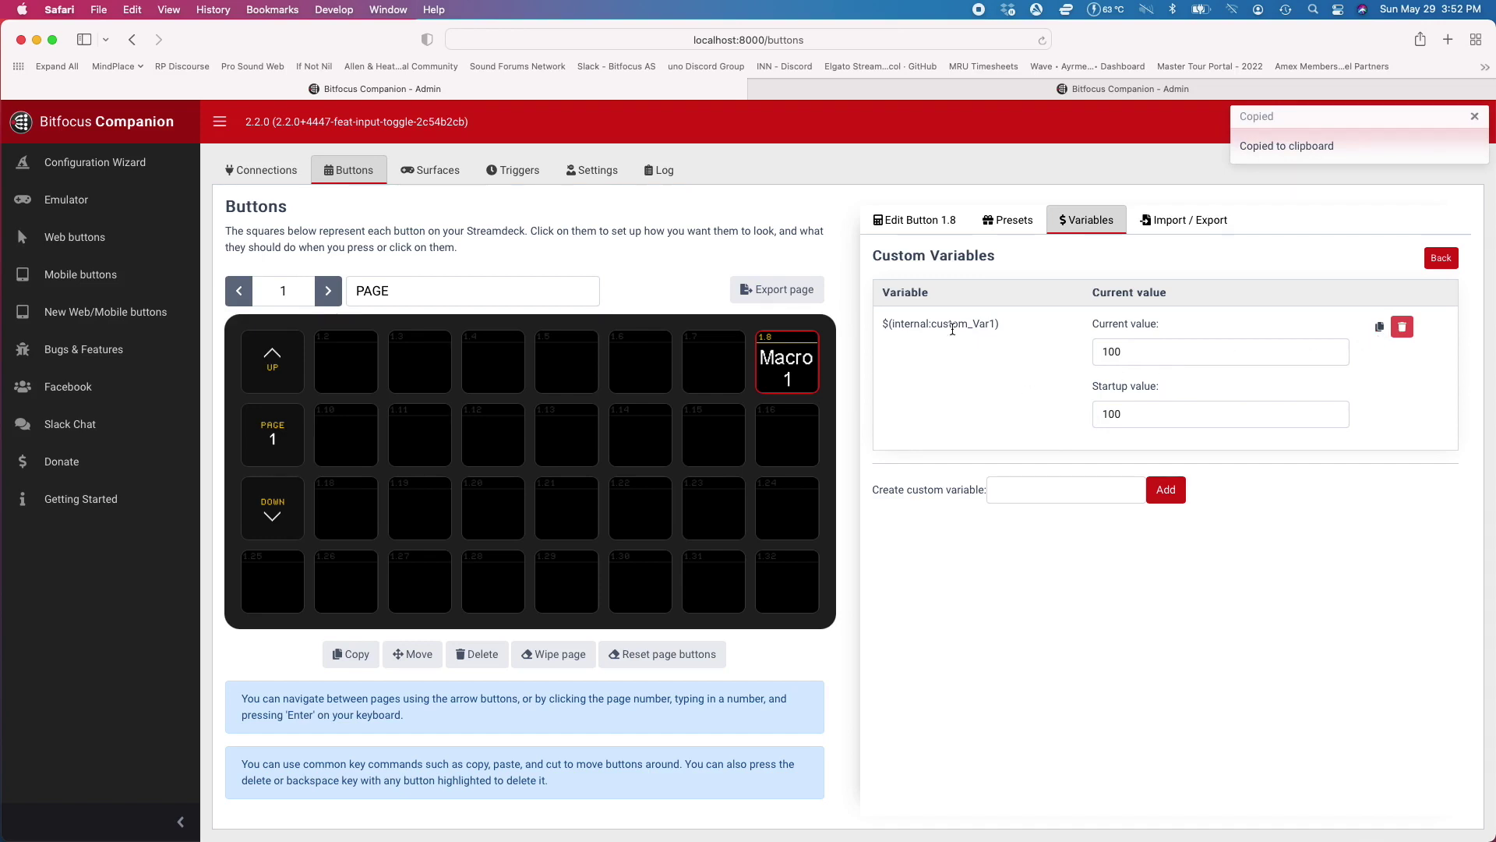
{"action": "left_click", "coordinate": [904, 225]}
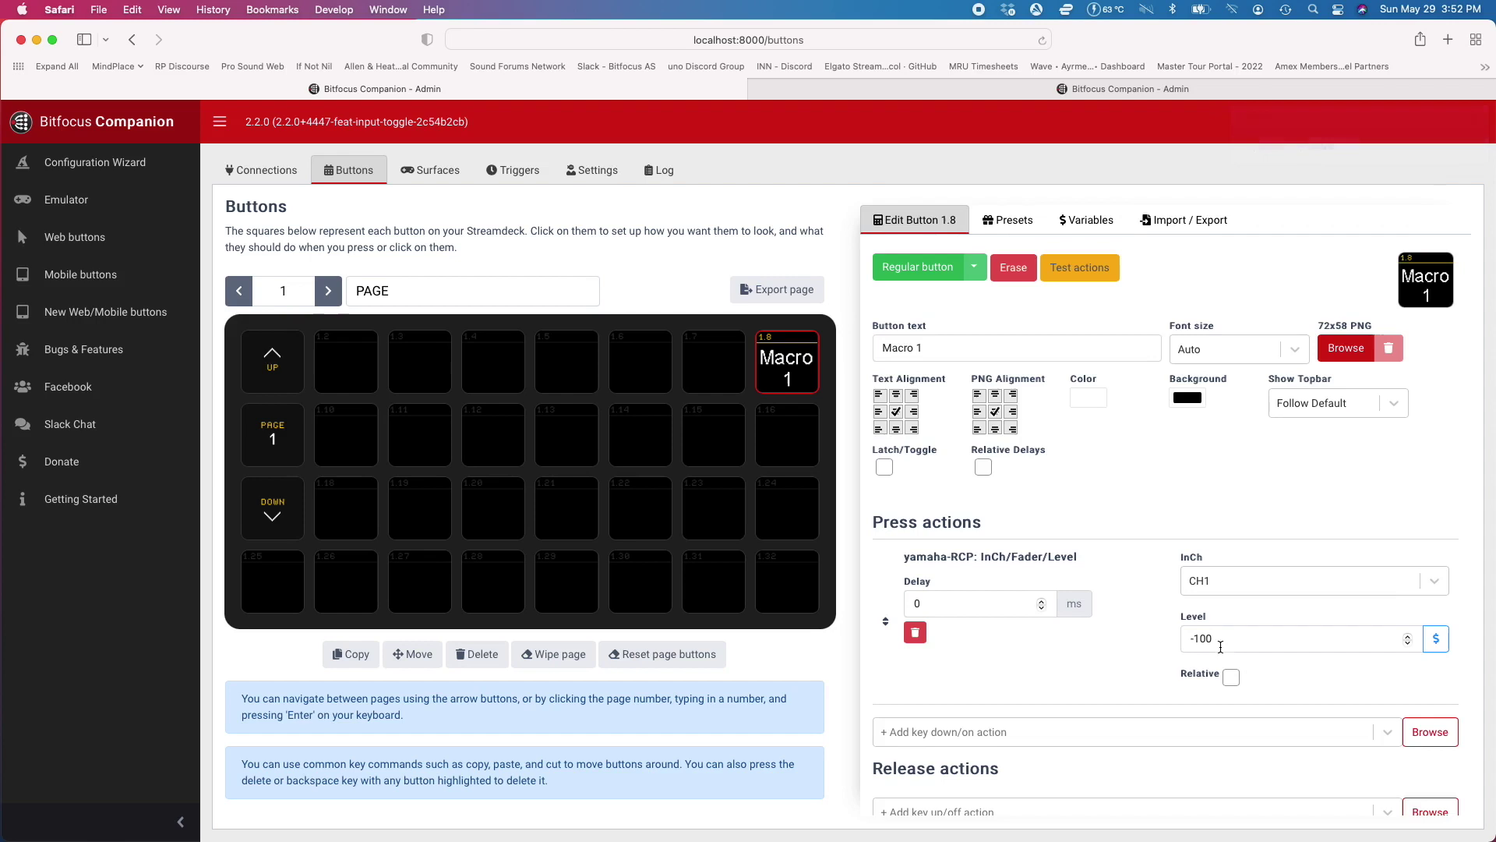
{"action": "left_click", "coordinate": [1438, 641]}
{"action": "left_click_drag", "start_coordinate": [1247, 637], "coordinate": [1129, 636]}
{"action": "key", "text": "BackSpace"}
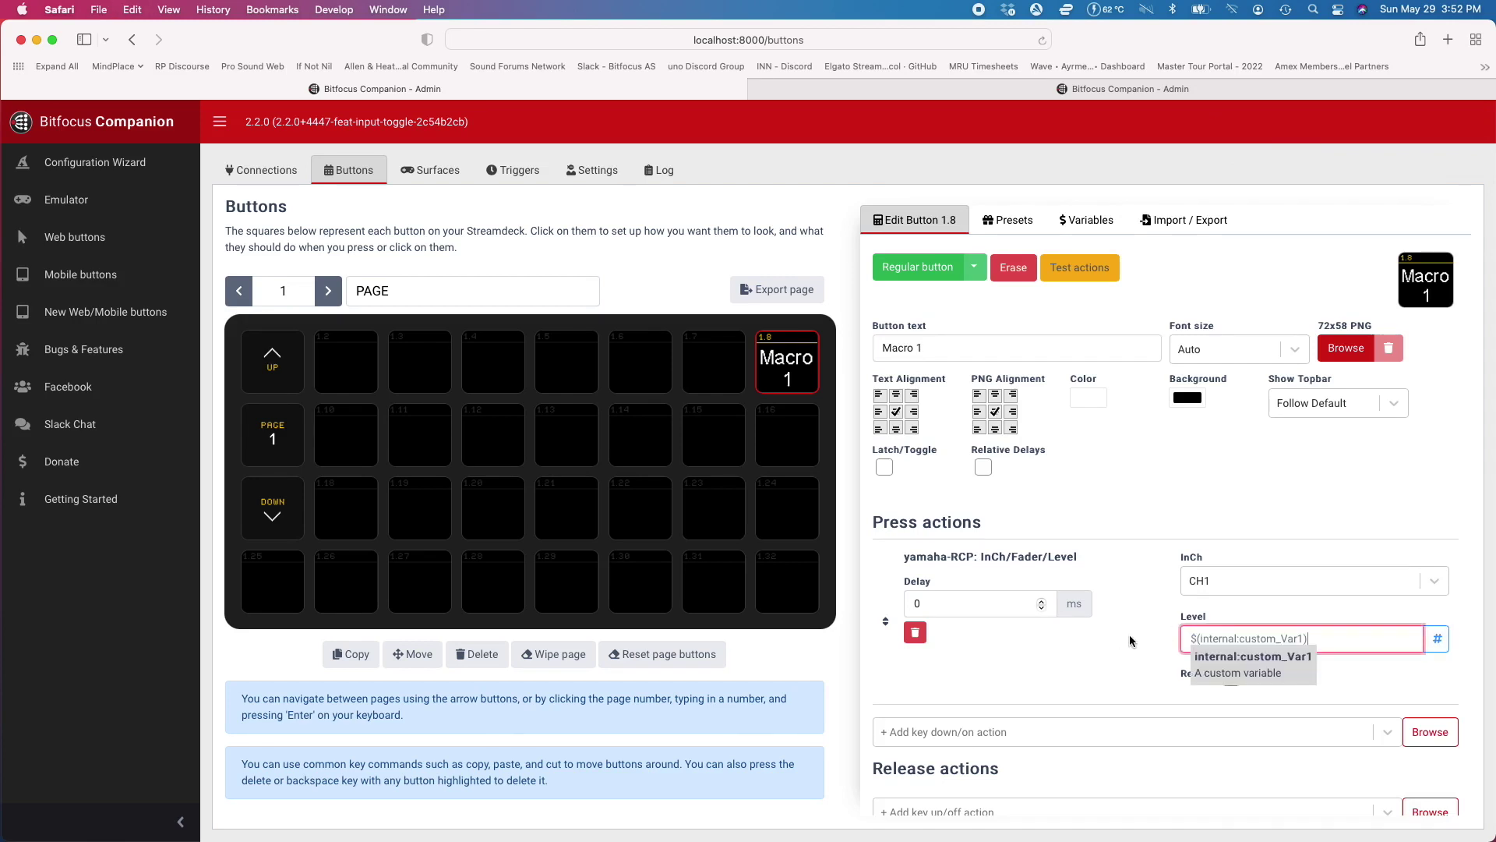
{"action": "left_click", "coordinate": [1230, 660]}
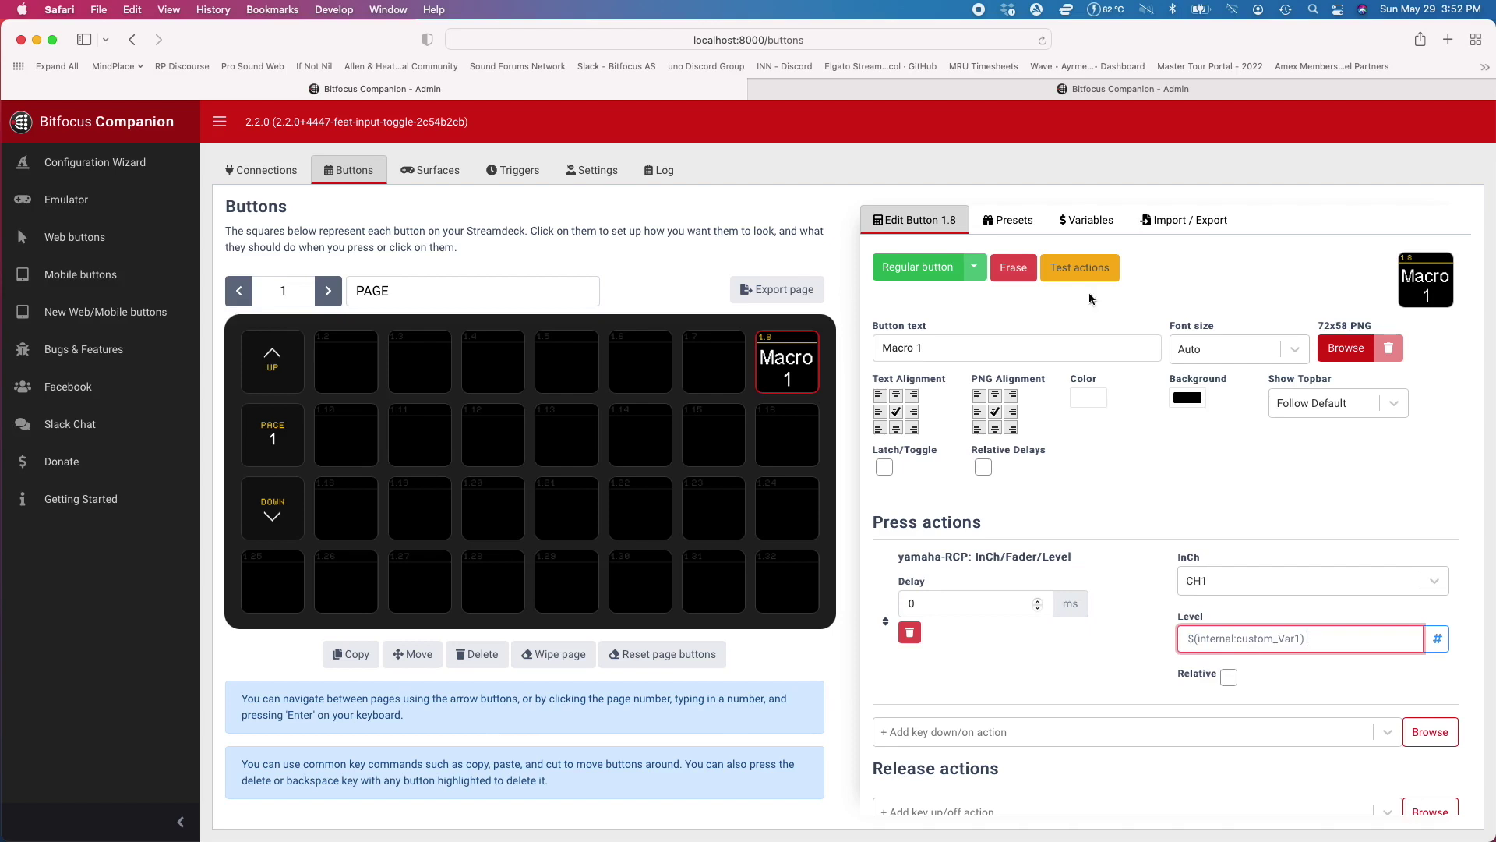
{"action": "left_click", "coordinate": [1087, 220]}
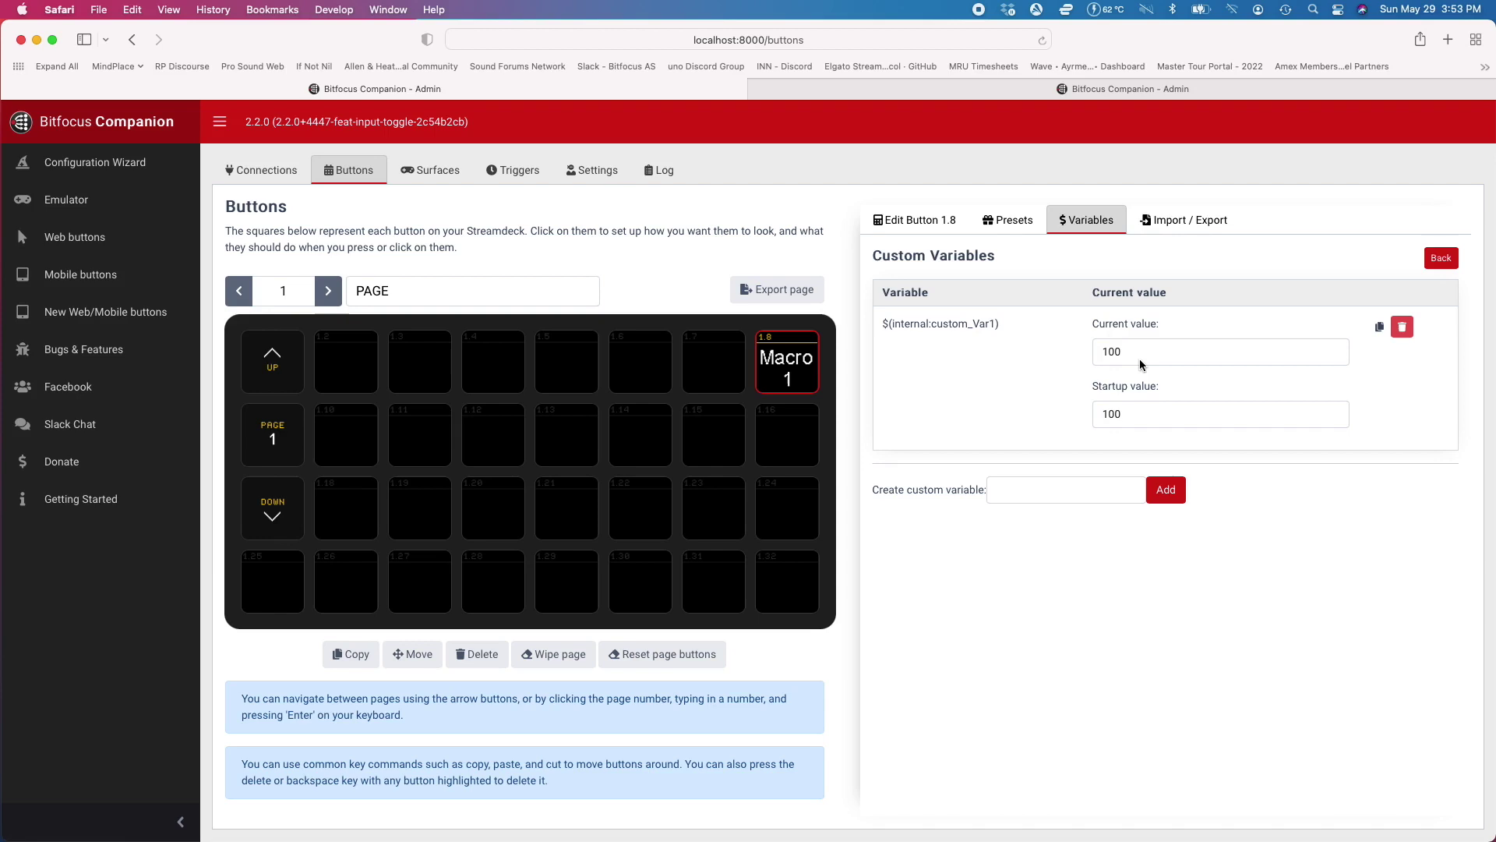
{"action": "left_click", "coordinate": [933, 225]}
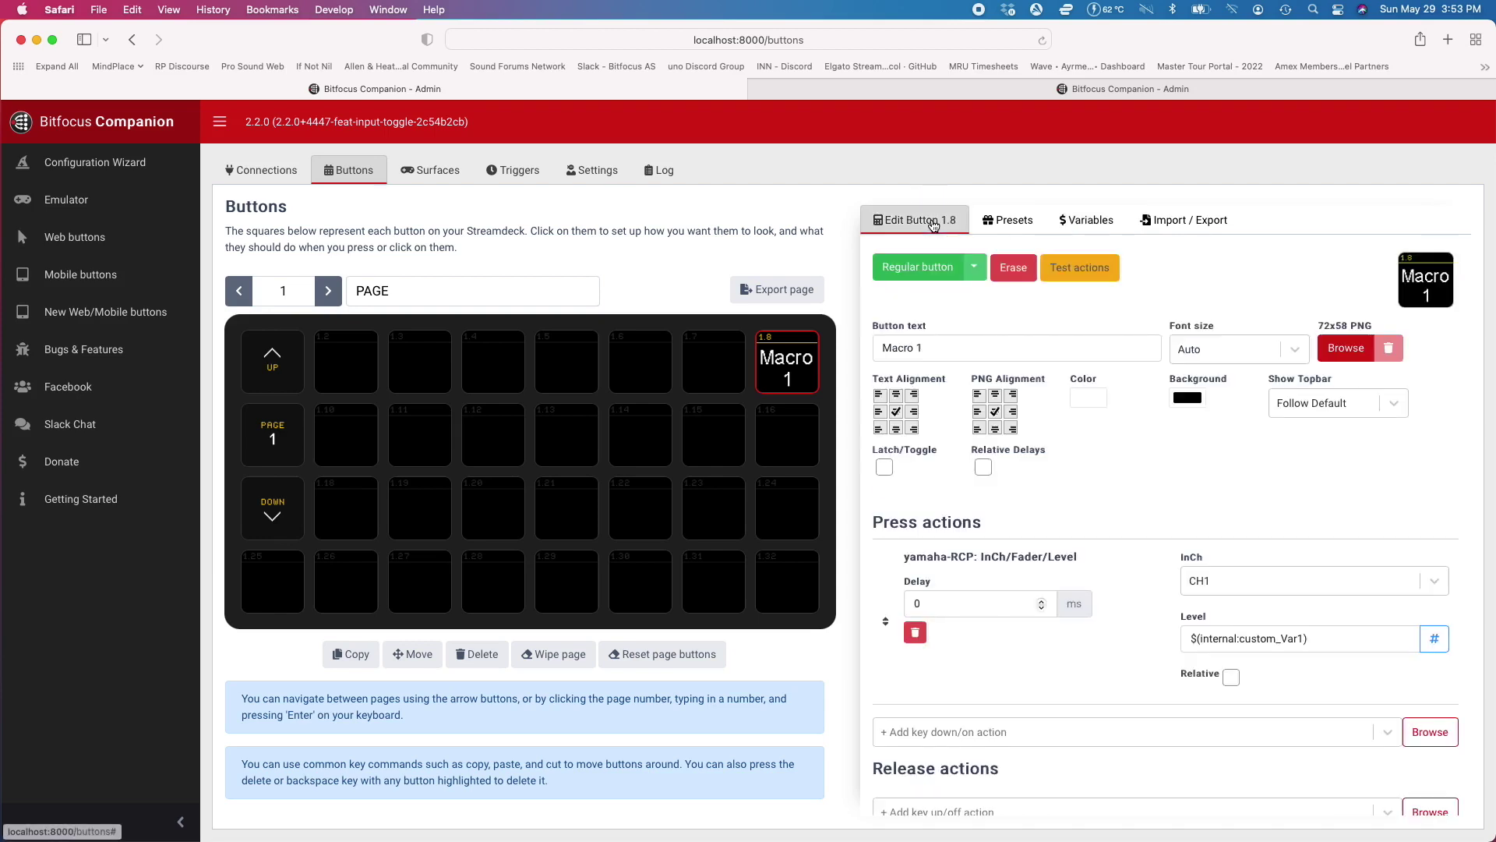
Trigger Macro 1 in the emulator to test the variable level, and make the CH1 fader action relative
{"action": "left_click", "coordinate": [1230, 676]}
{"action": "left_click", "coordinate": [1229, 678]}
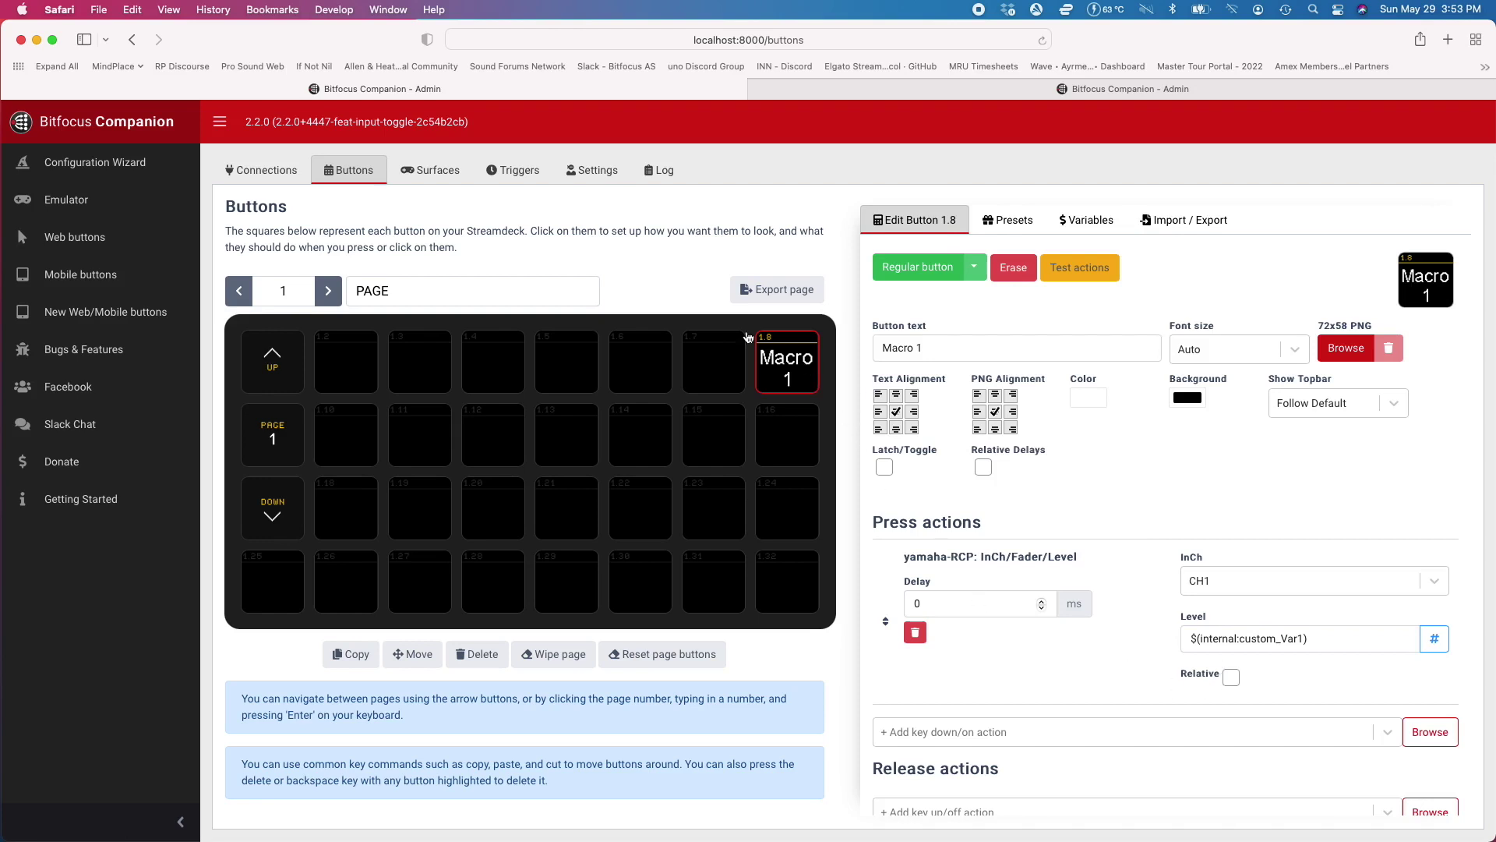
{"action": "left_click", "coordinate": [850, 89]}
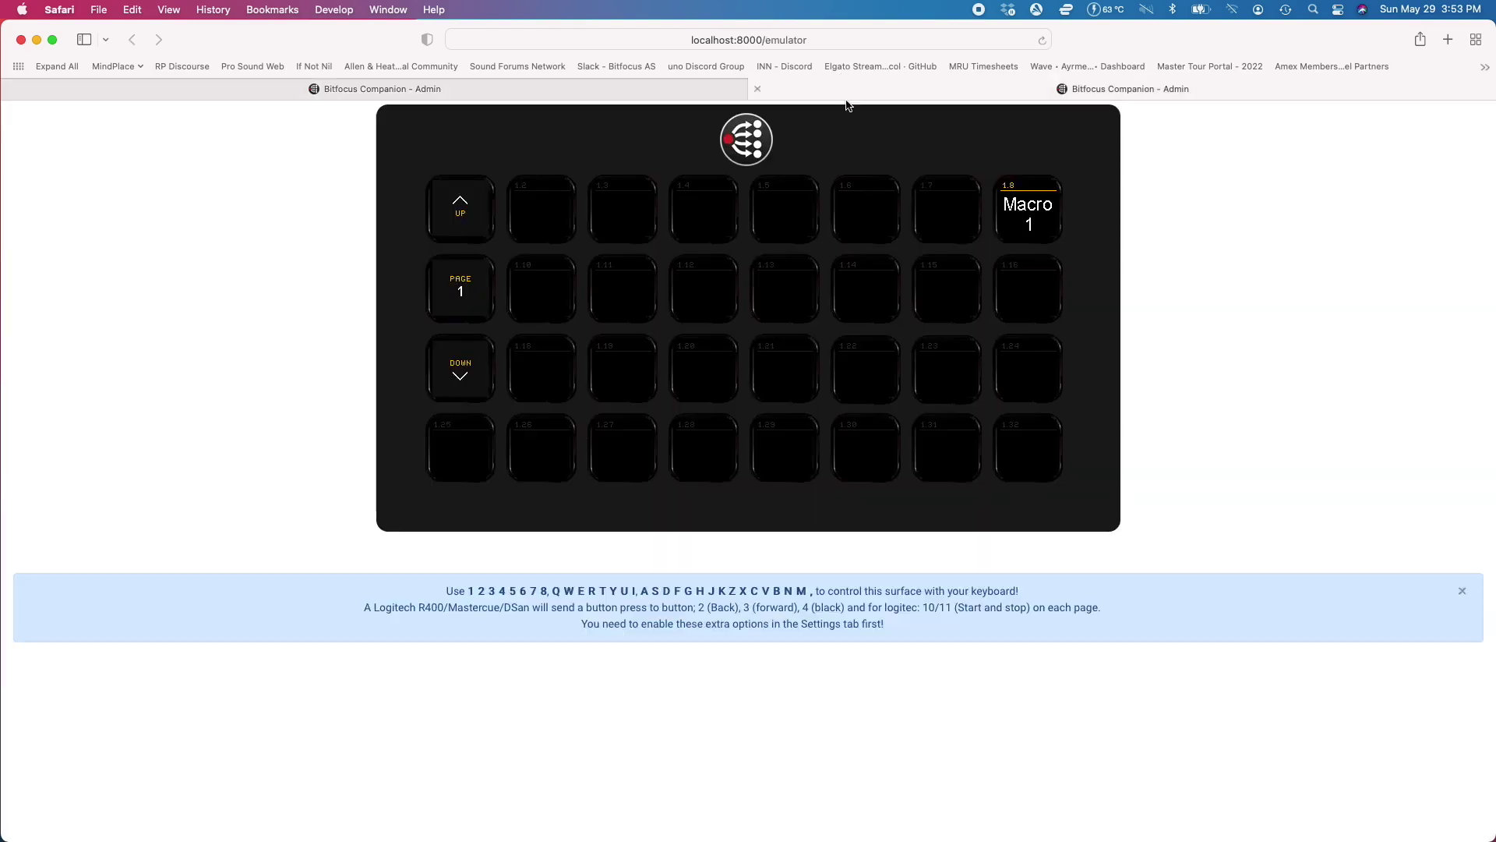
{"action": "left_click", "coordinate": [1027, 212]}
{"action": "key", "text": "ctrl+shift+Tab"}
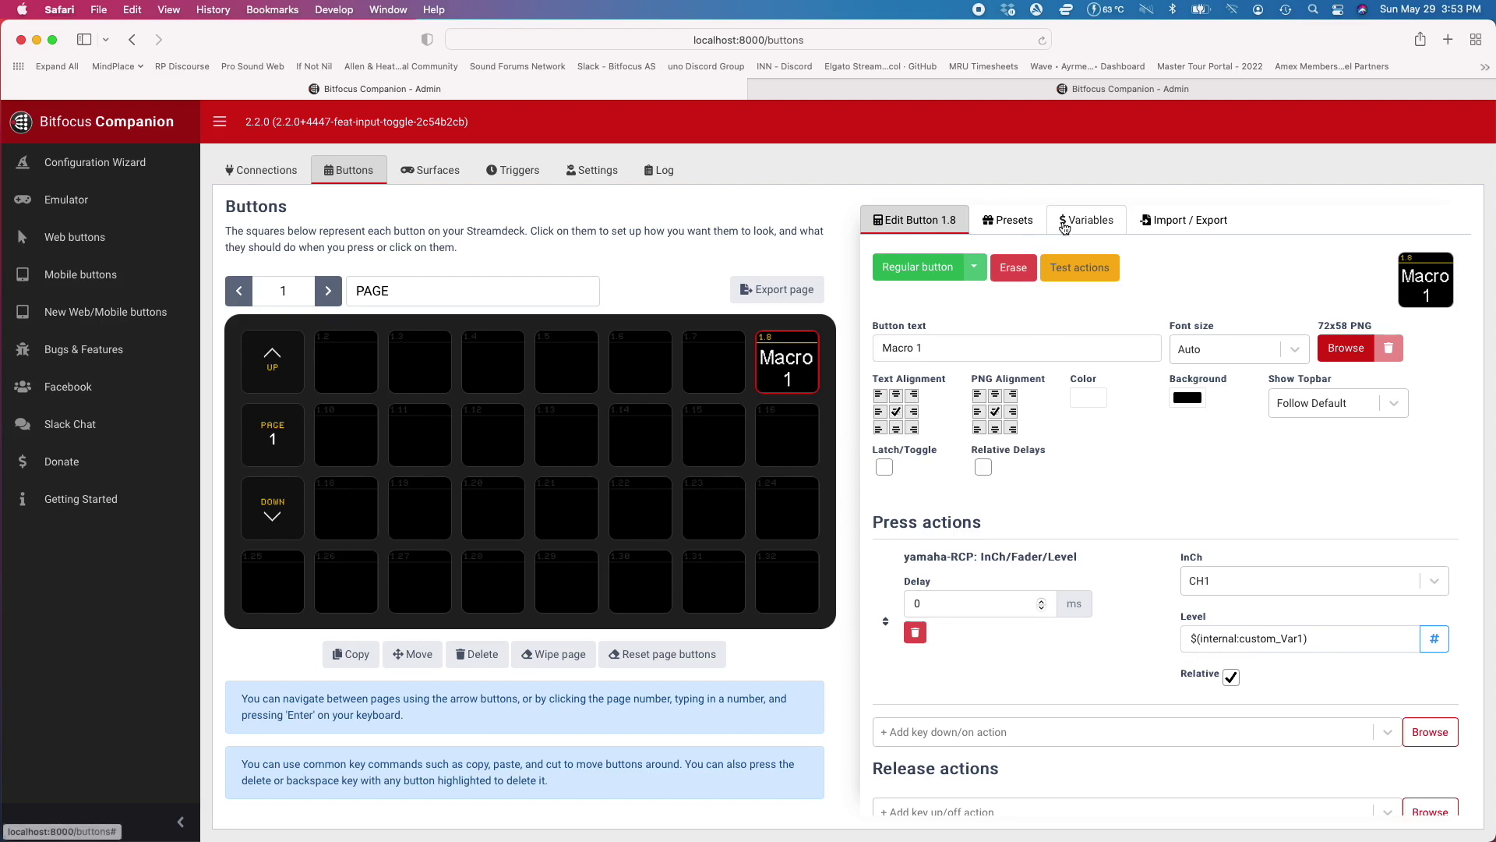
Make the empty button 1.16, directly below Macro 1, a regular button
{"action": "left_click", "coordinate": [793, 445]}
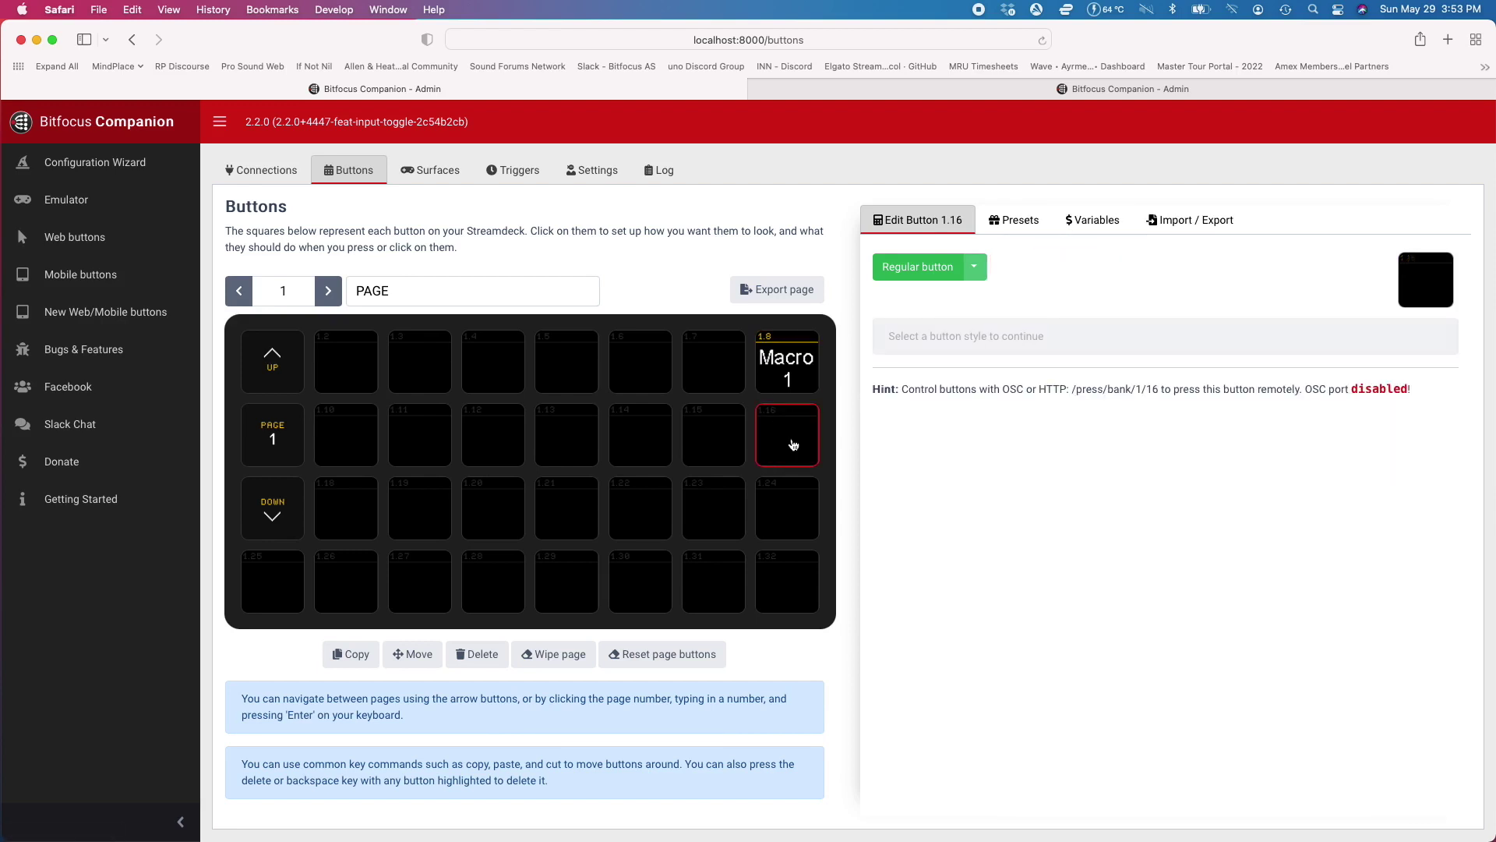
{"action": "left_click", "coordinate": [924, 268]}
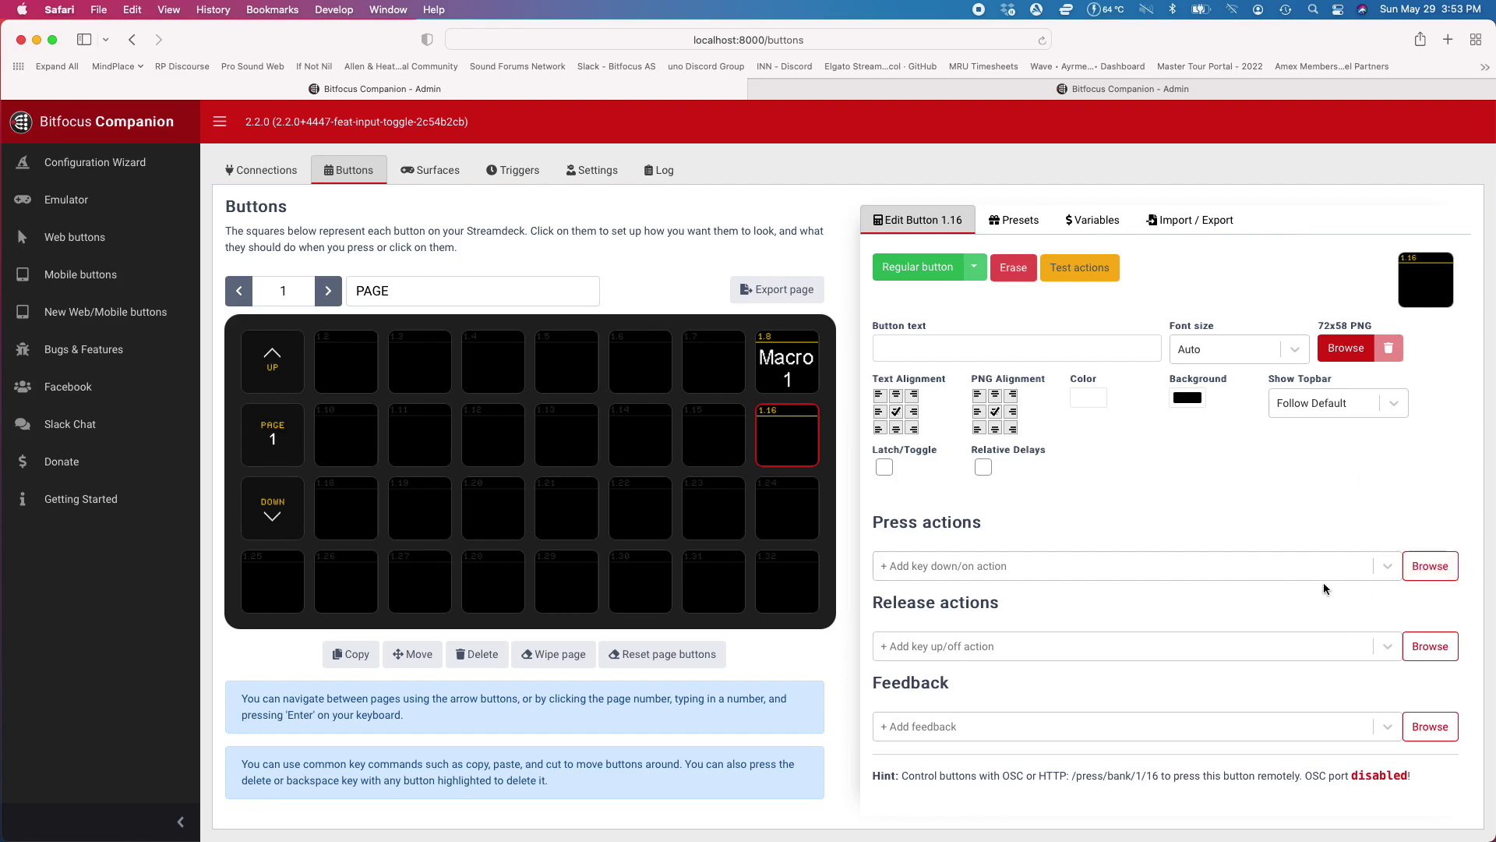
Add the yamaha-RCP actions InCh/Fader/Level and InCh/Label/Color to button 1.16's press actions
{"action": "left_click", "coordinate": [1430, 566]}
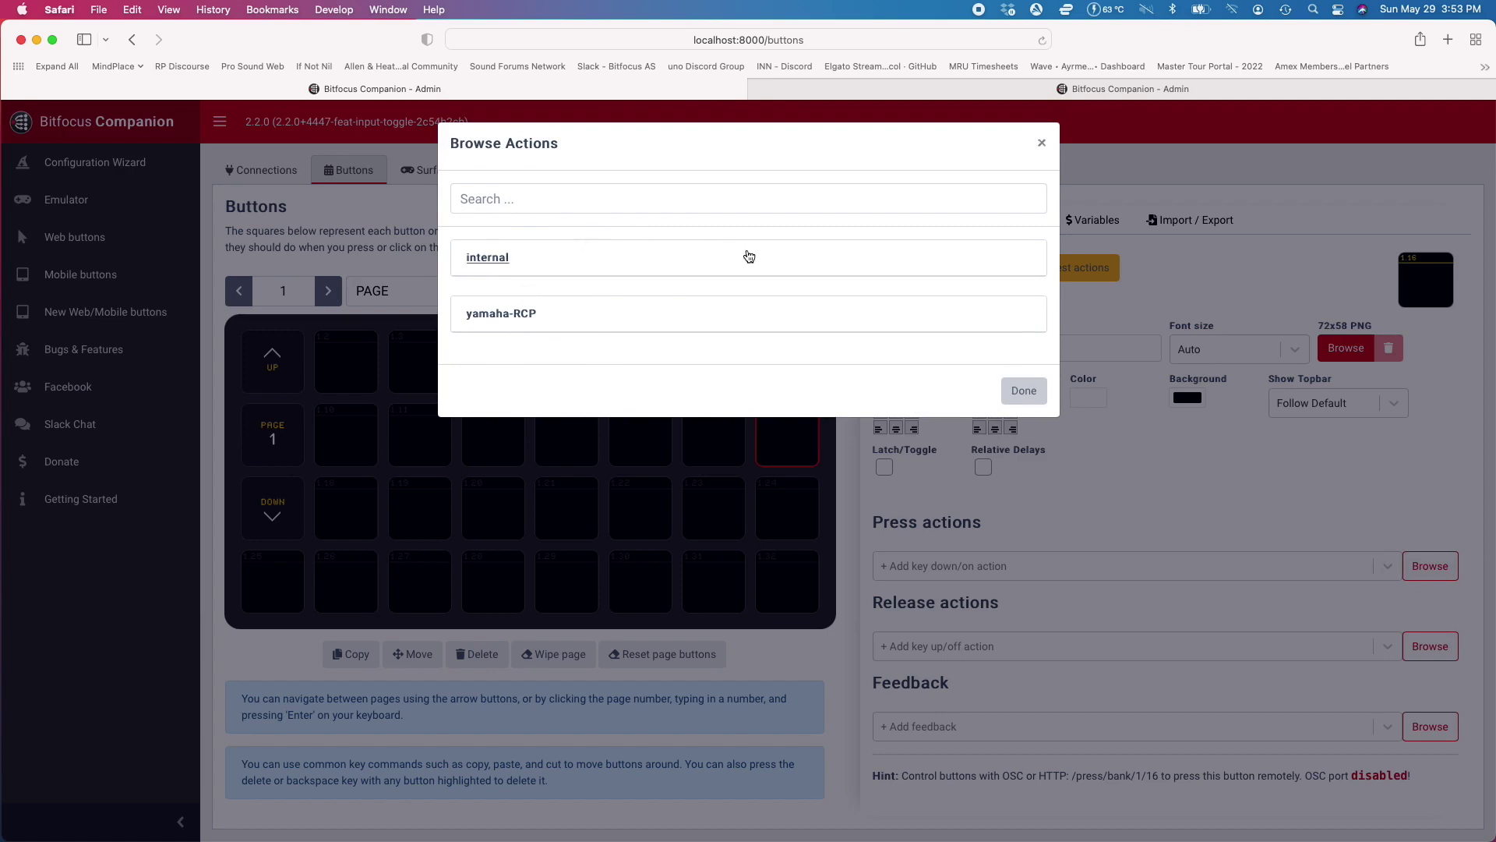
{"action": "left_click", "coordinate": [501, 314]}
{"action": "scroll", "coordinate": [534, 435], "scroll_direction": "down", "scroll_amount": 10}
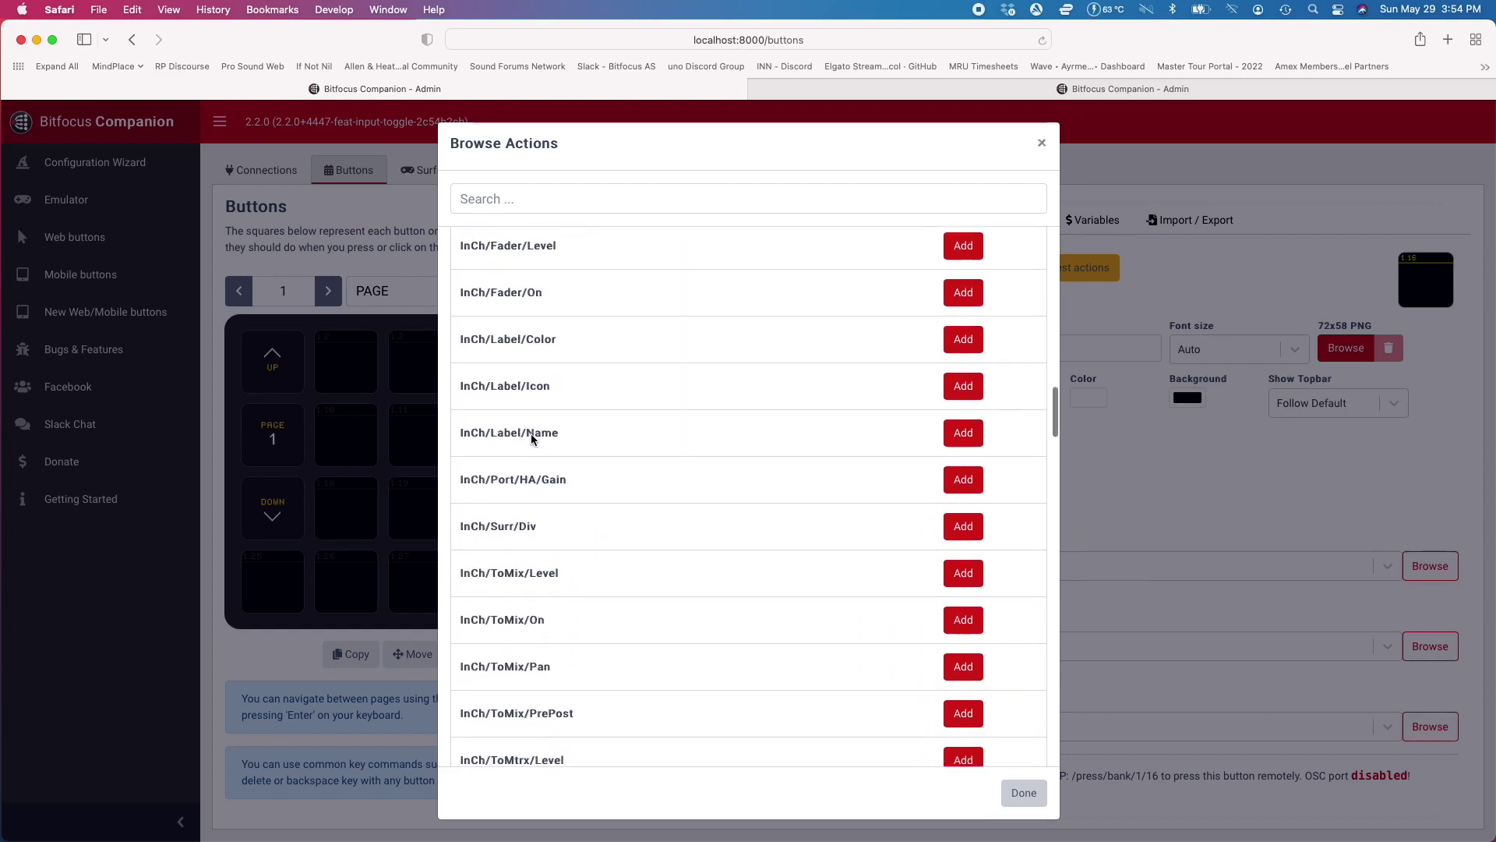
{"action": "scroll", "coordinate": [532, 439], "scroll_direction": "up", "scroll_amount": 5}
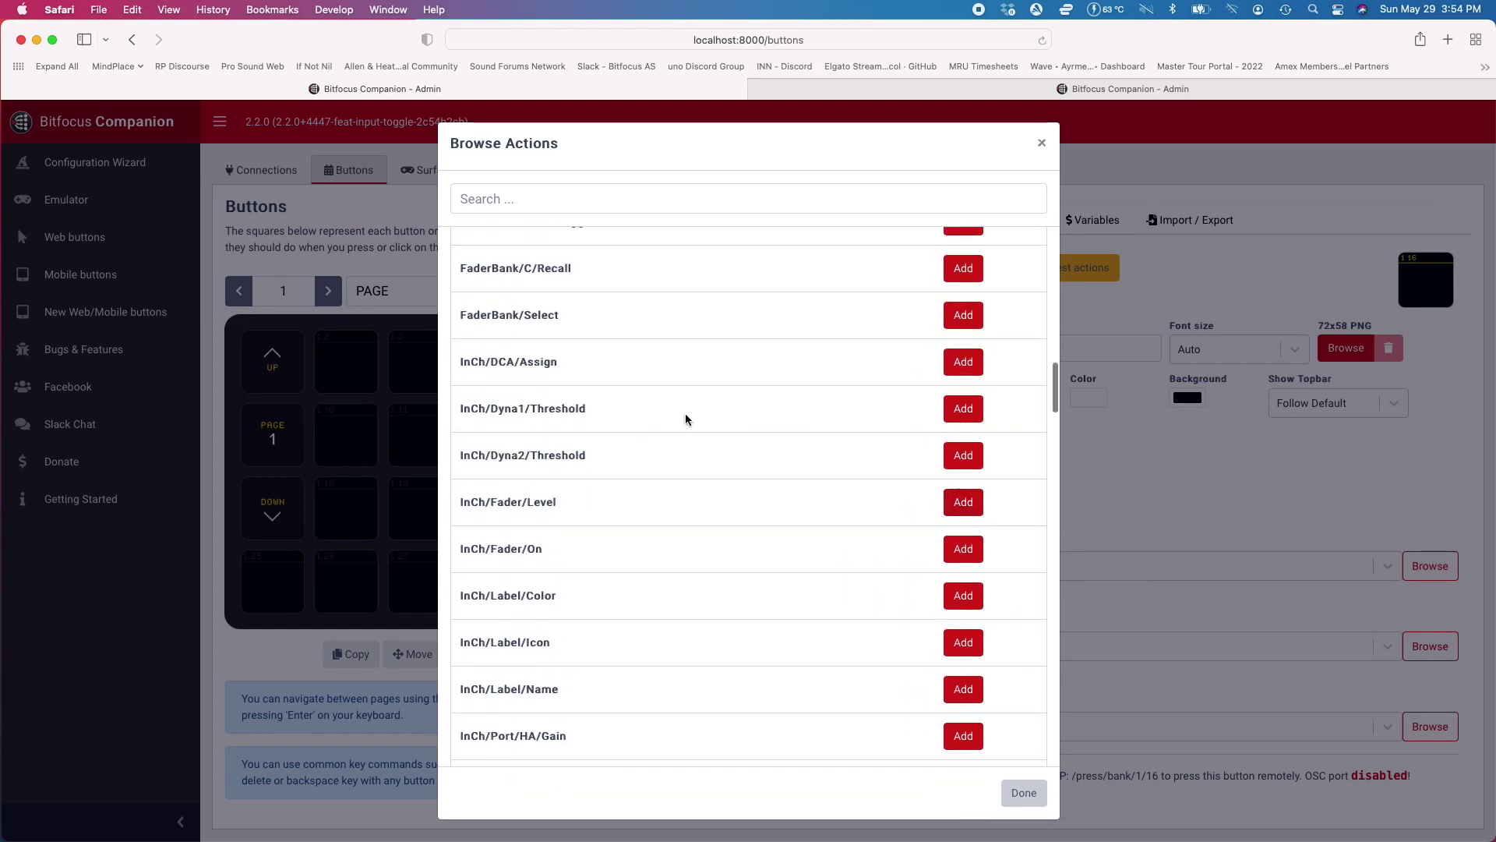
{"action": "left_click", "coordinate": [972, 506]}
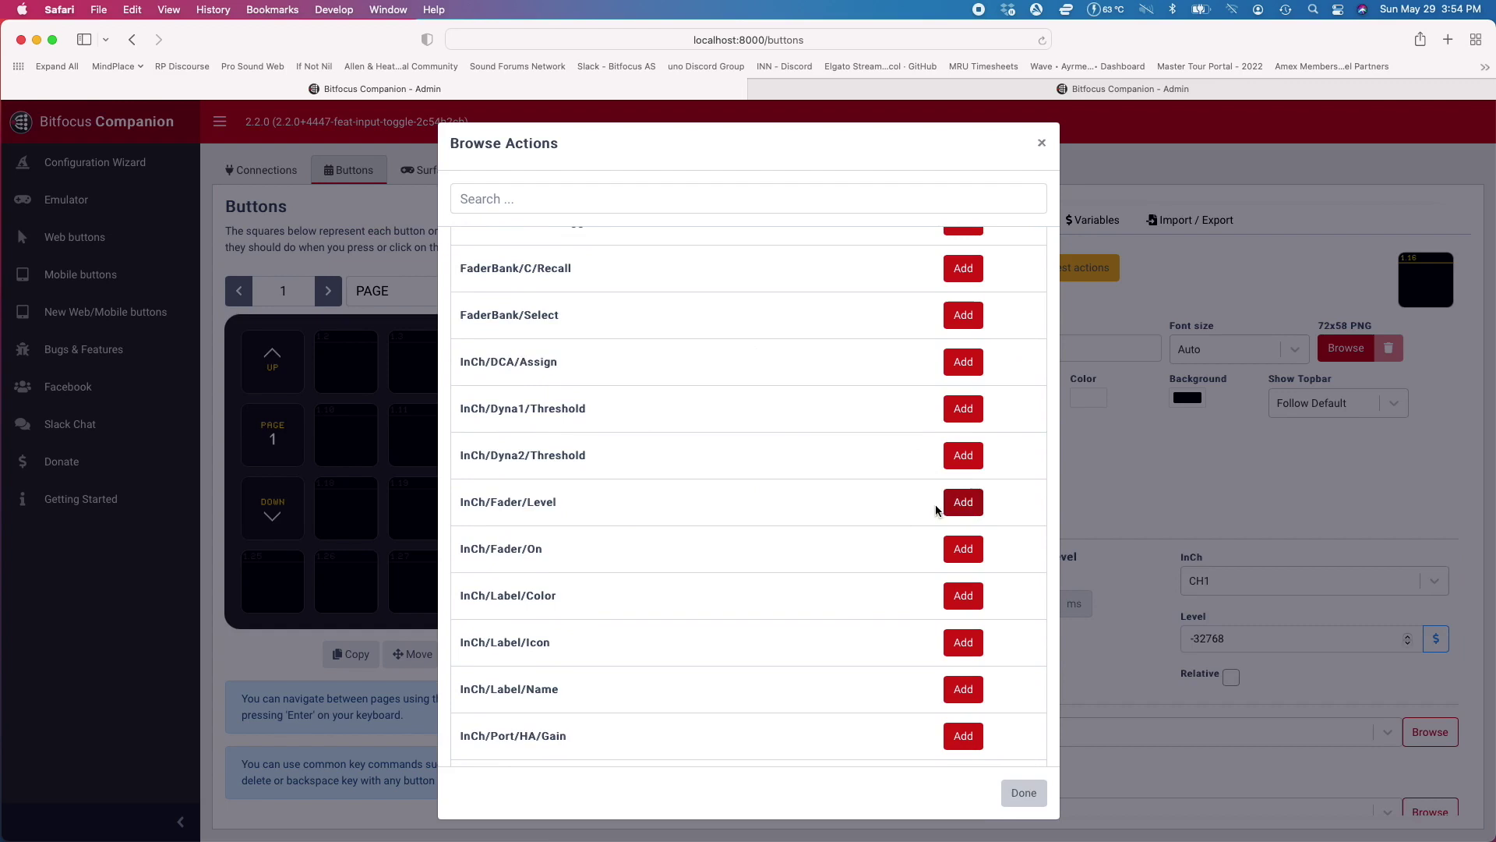
{"action": "left_click", "coordinate": [963, 596]}
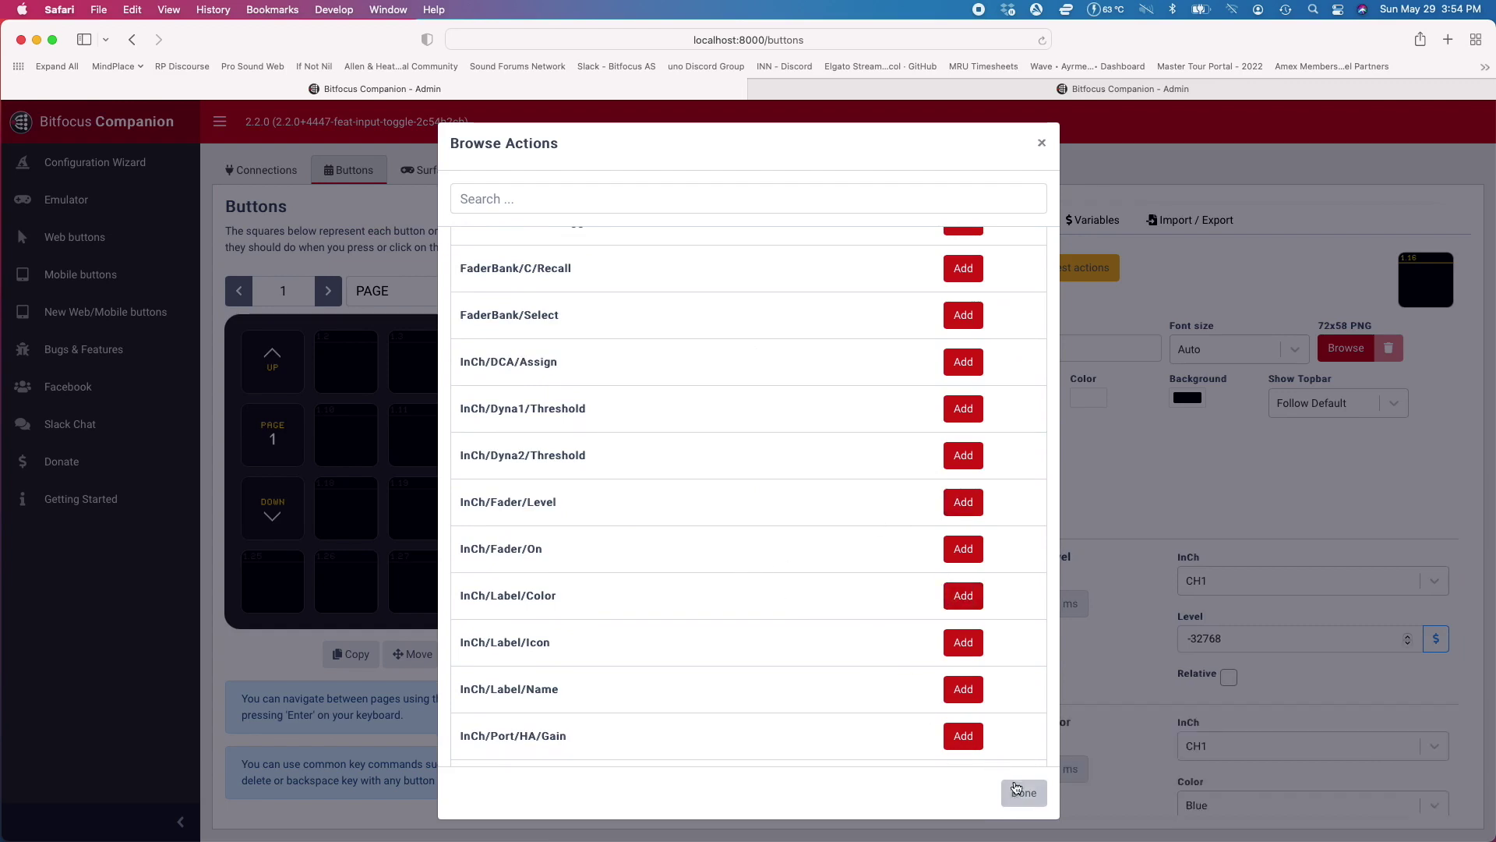
{"action": "left_click", "coordinate": [1024, 792]}
Delete the InCh/Label/Color and InCh/Fader/Level press actions from button 1.16
{"action": "scroll", "coordinate": [1151, 663], "scroll_direction": "down", "scroll_amount": 4}
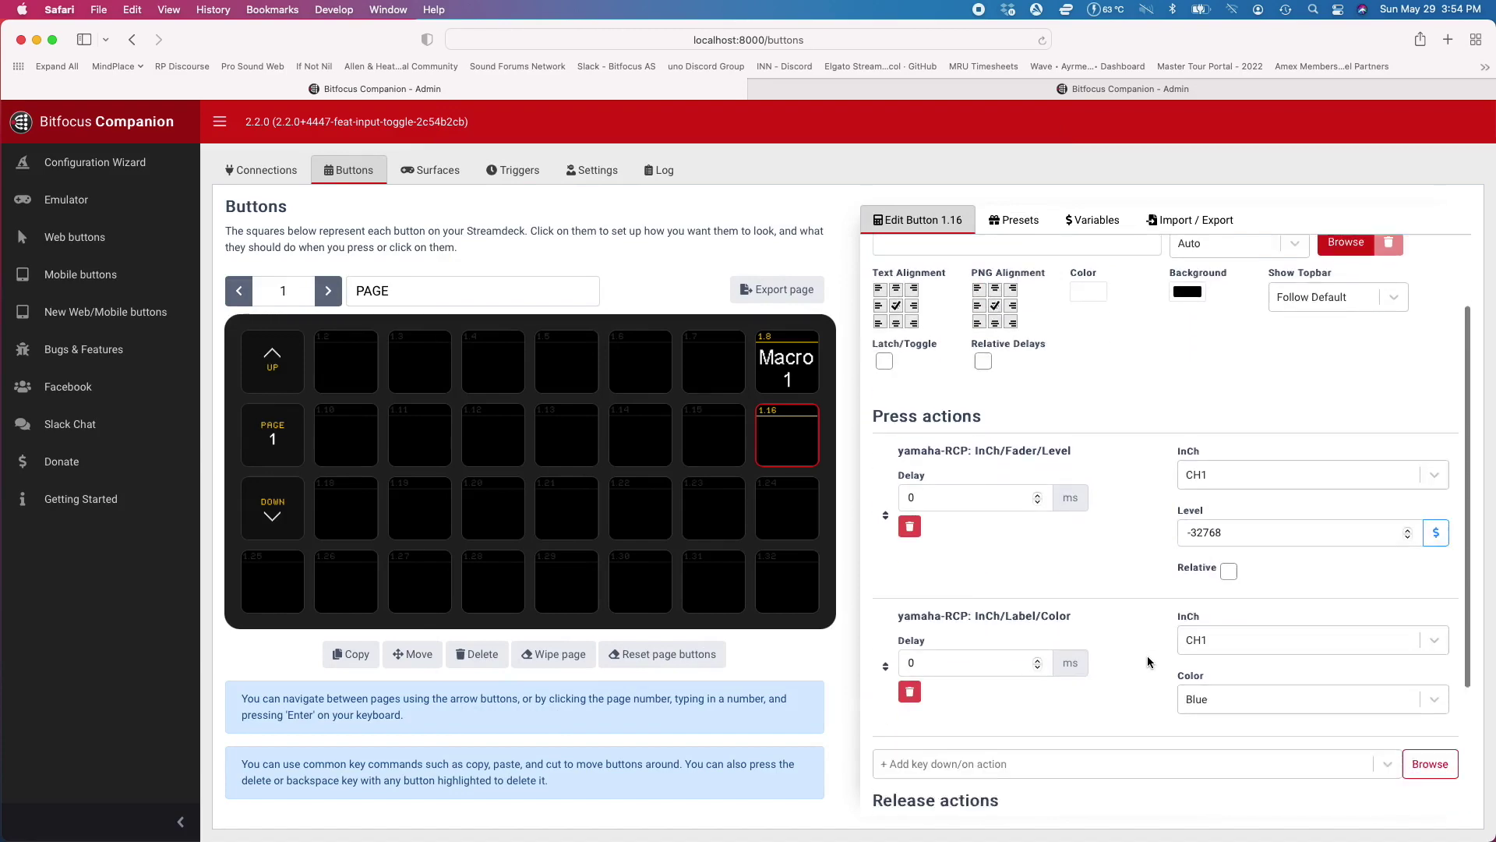
{"action": "left_click", "coordinate": [912, 645]}
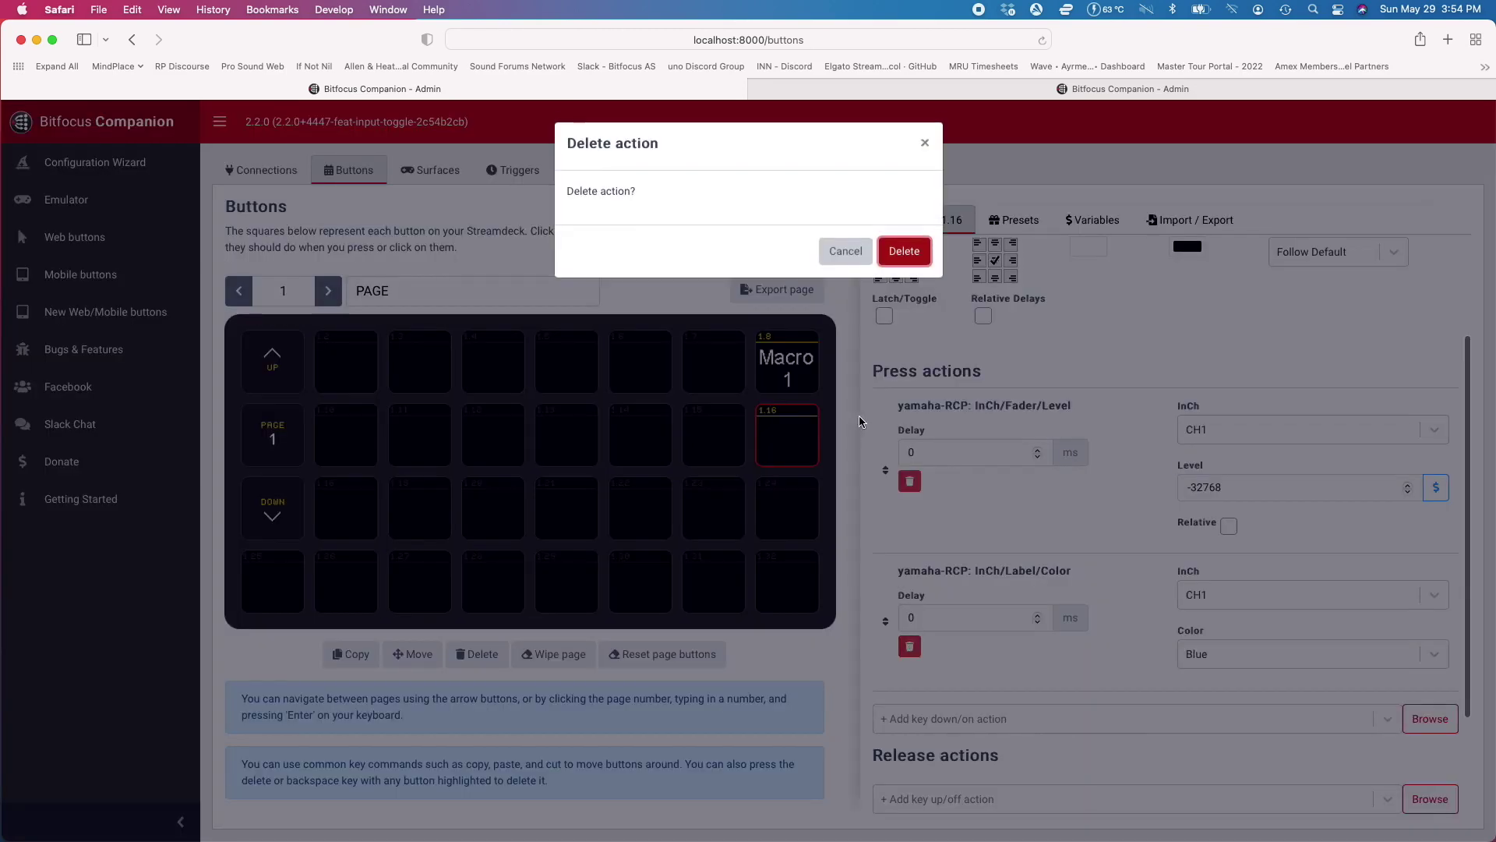
{"action": "left_click", "coordinate": [905, 251]}
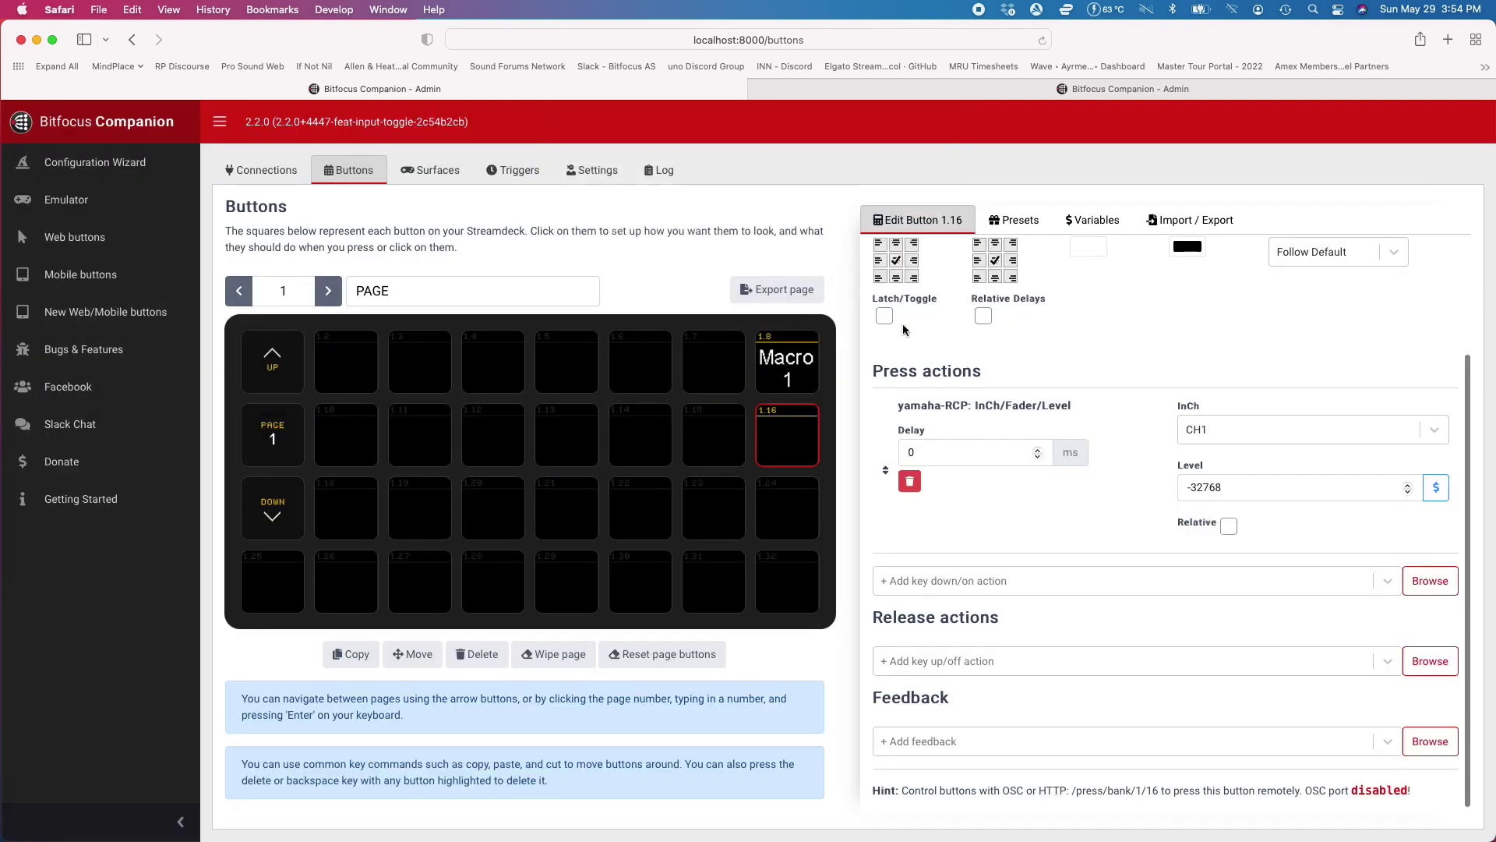
{"action": "left_click", "coordinate": [911, 482]}
{"action": "left_click", "coordinate": [904, 251]}
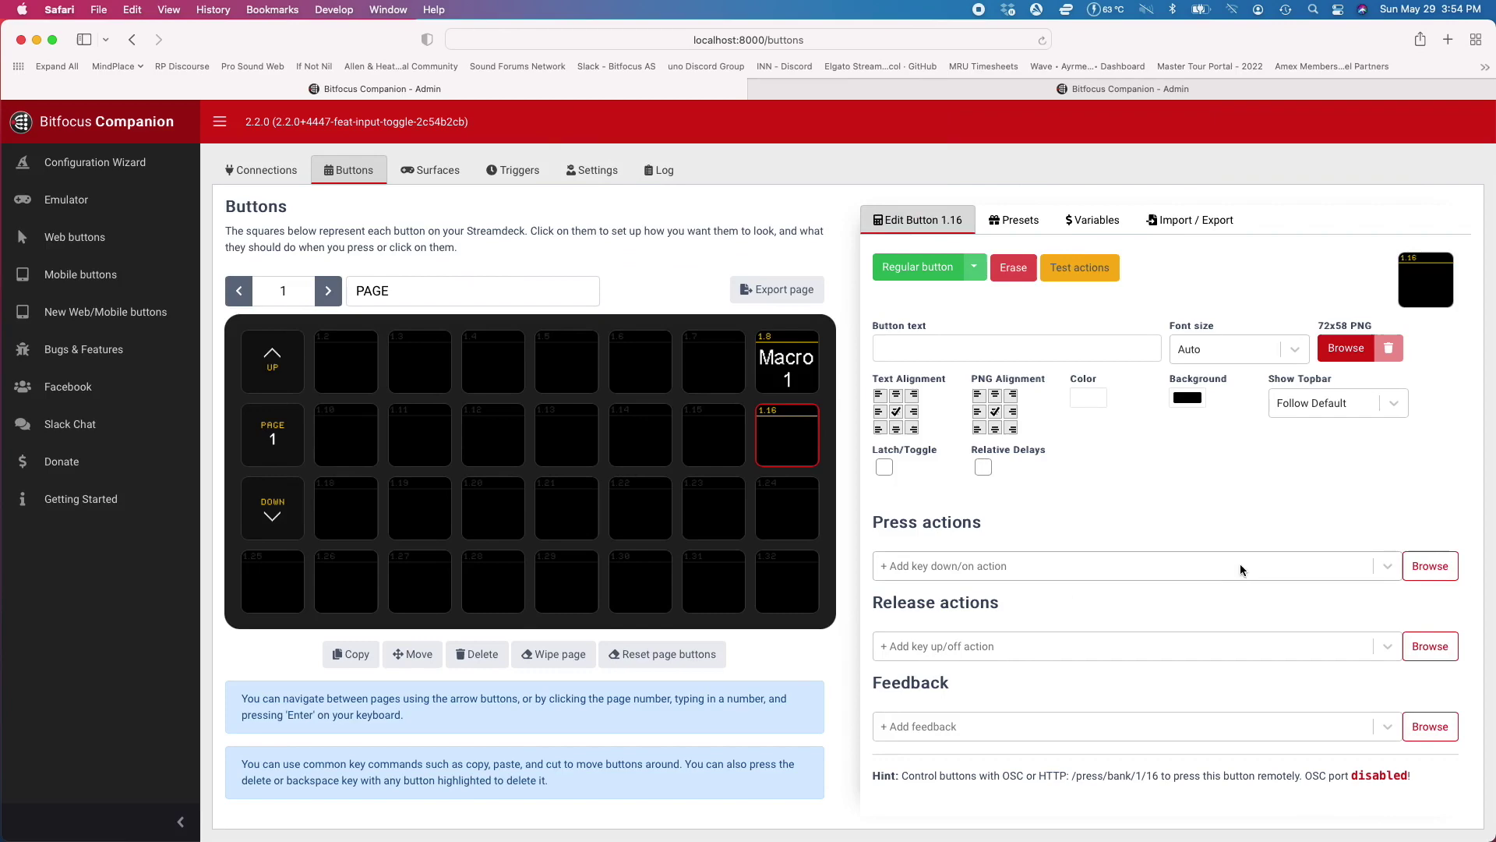
{"action": "left_click", "coordinate": [1446, 562]}
{"action": "left_click", "coordinate": [1237, 513]}
{"action": "left_click", "coordinate": [1386, 568]}
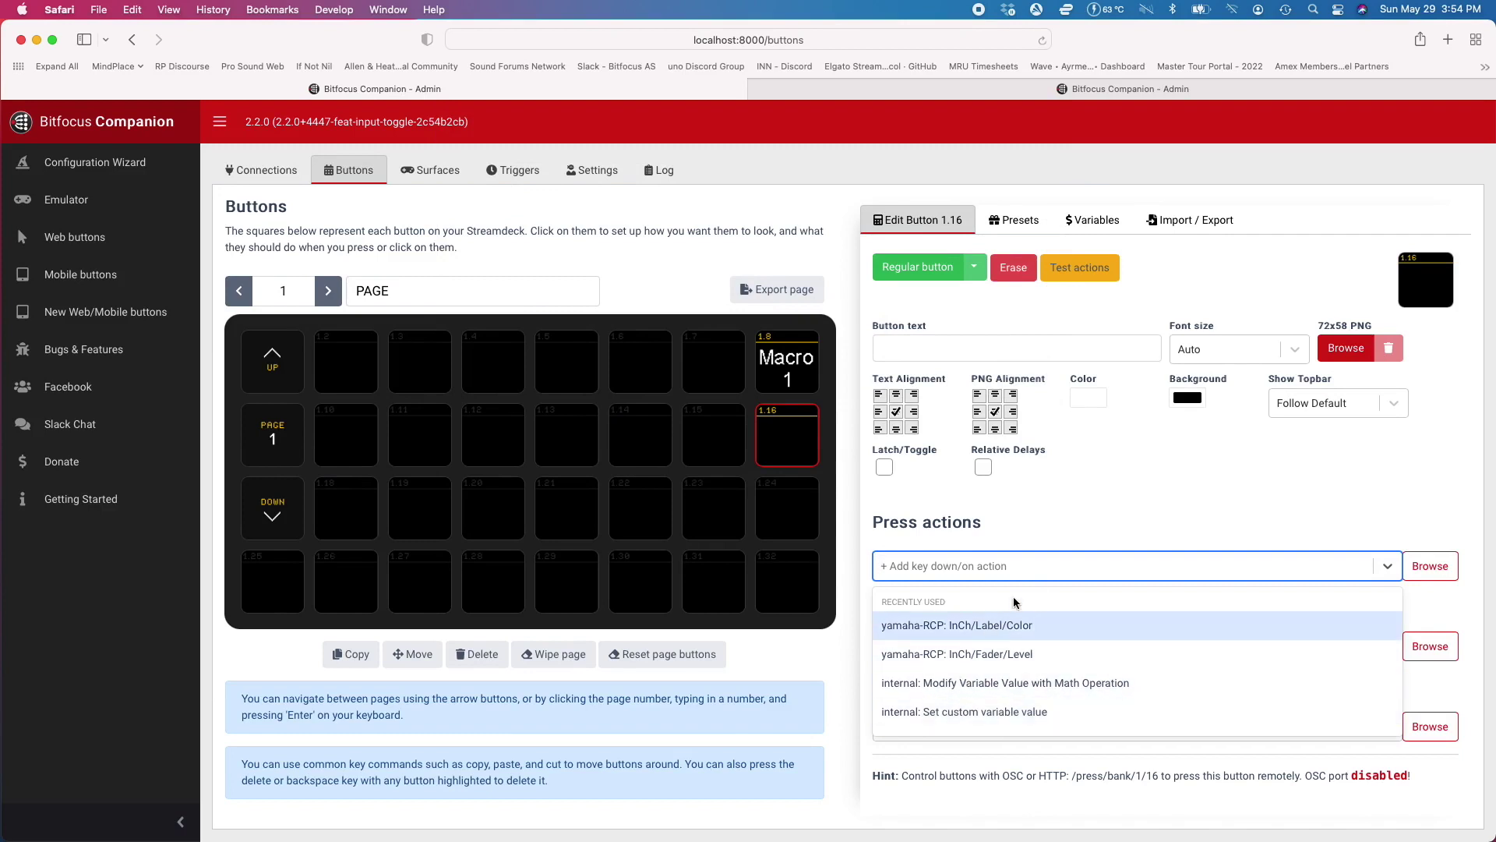
{"action": "left_click", "coordinate": [1066, 522]}
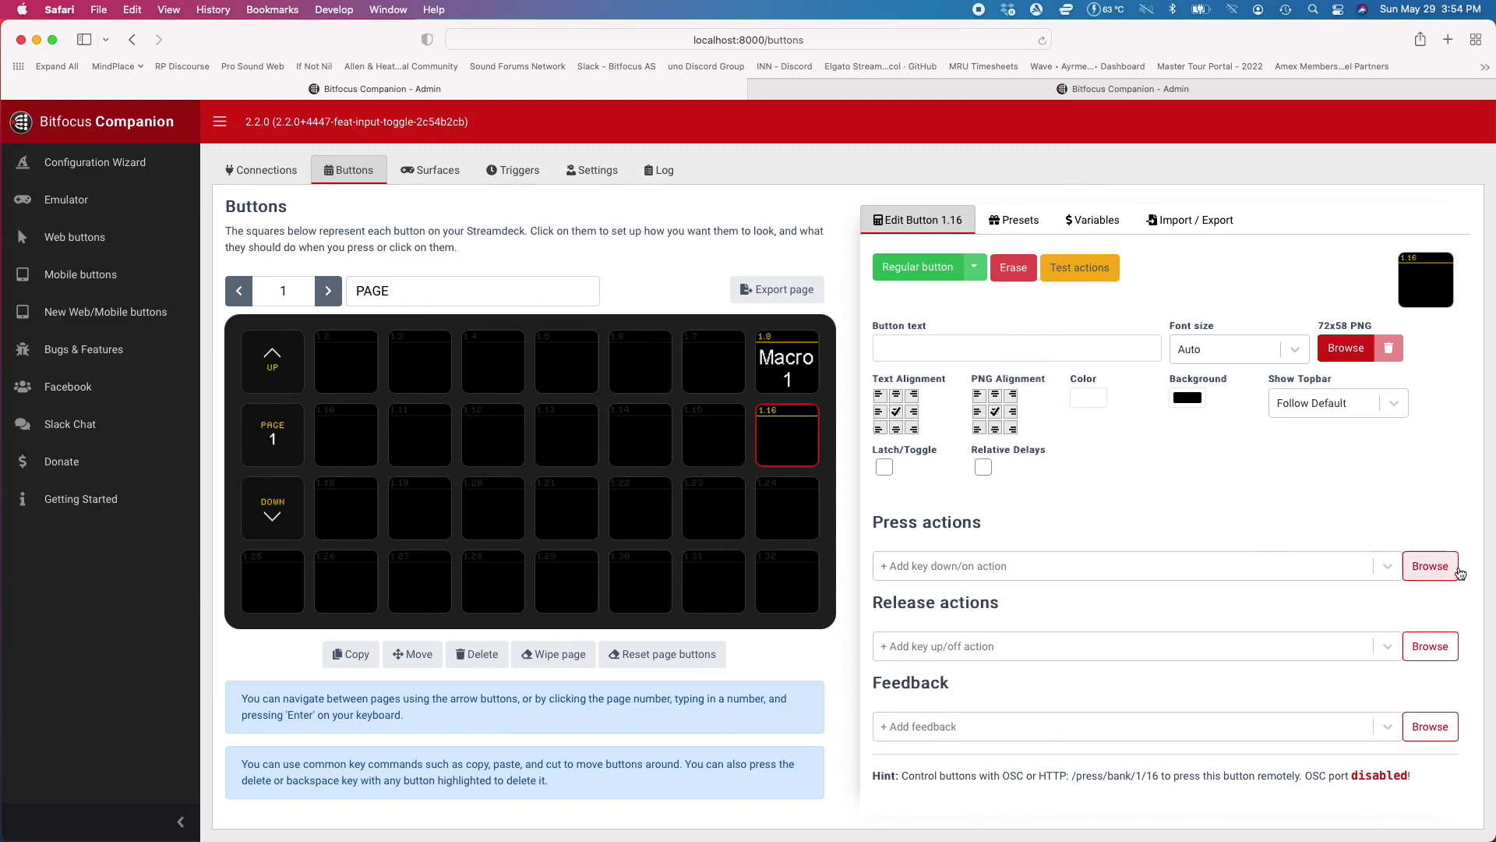
Add the internal action "Set custom variable value" to button 1.16's press actions
{"action": "left_click", "coordinate": [1430, 566]}
{"action": "left_click", "coordinate": [494, 251]}
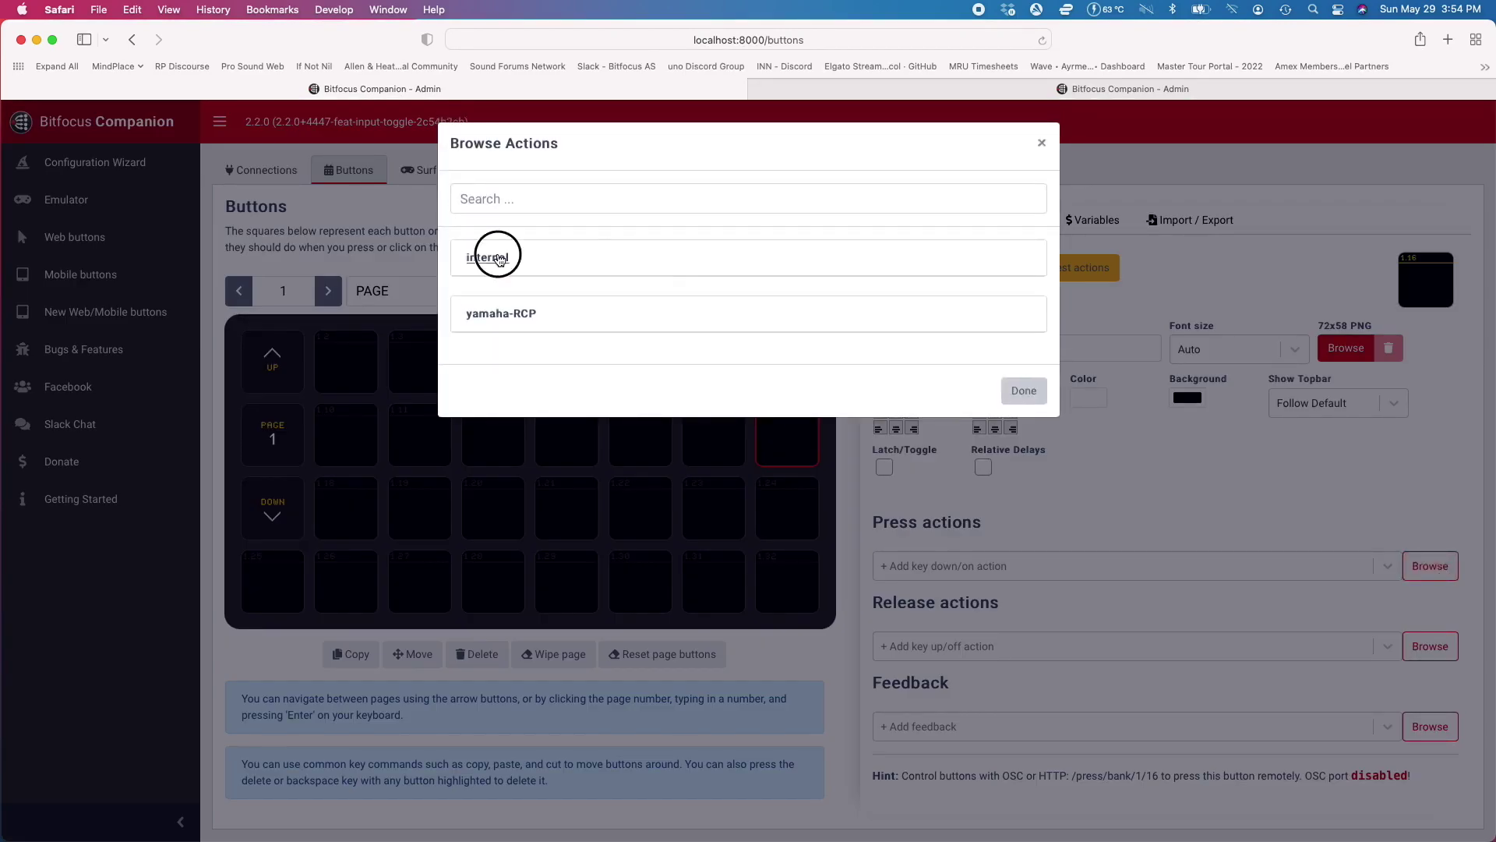
{"action": "scroll", "coordinate": [587, 514], "scroll_direction": "down", "scroll_amount": 10}
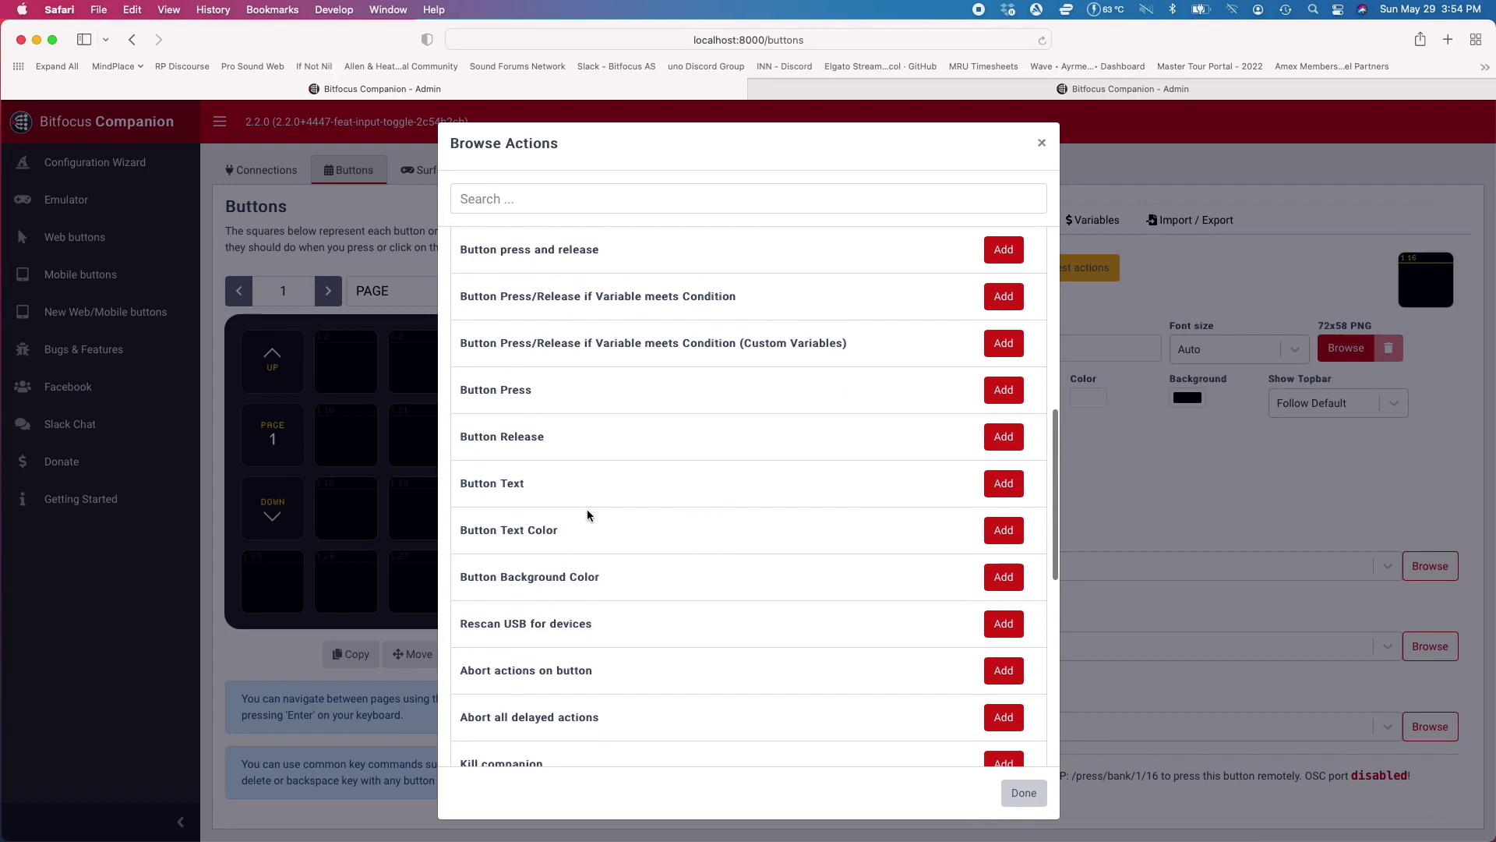
{"action": "scroll", "coordinate": [586, 511], "scroll_direction": "up", "scroll_amount": 10}
{"action": "scroll", "coordinate": [558, 468], "scroll_direction": "down", "scroll_amount": 8}
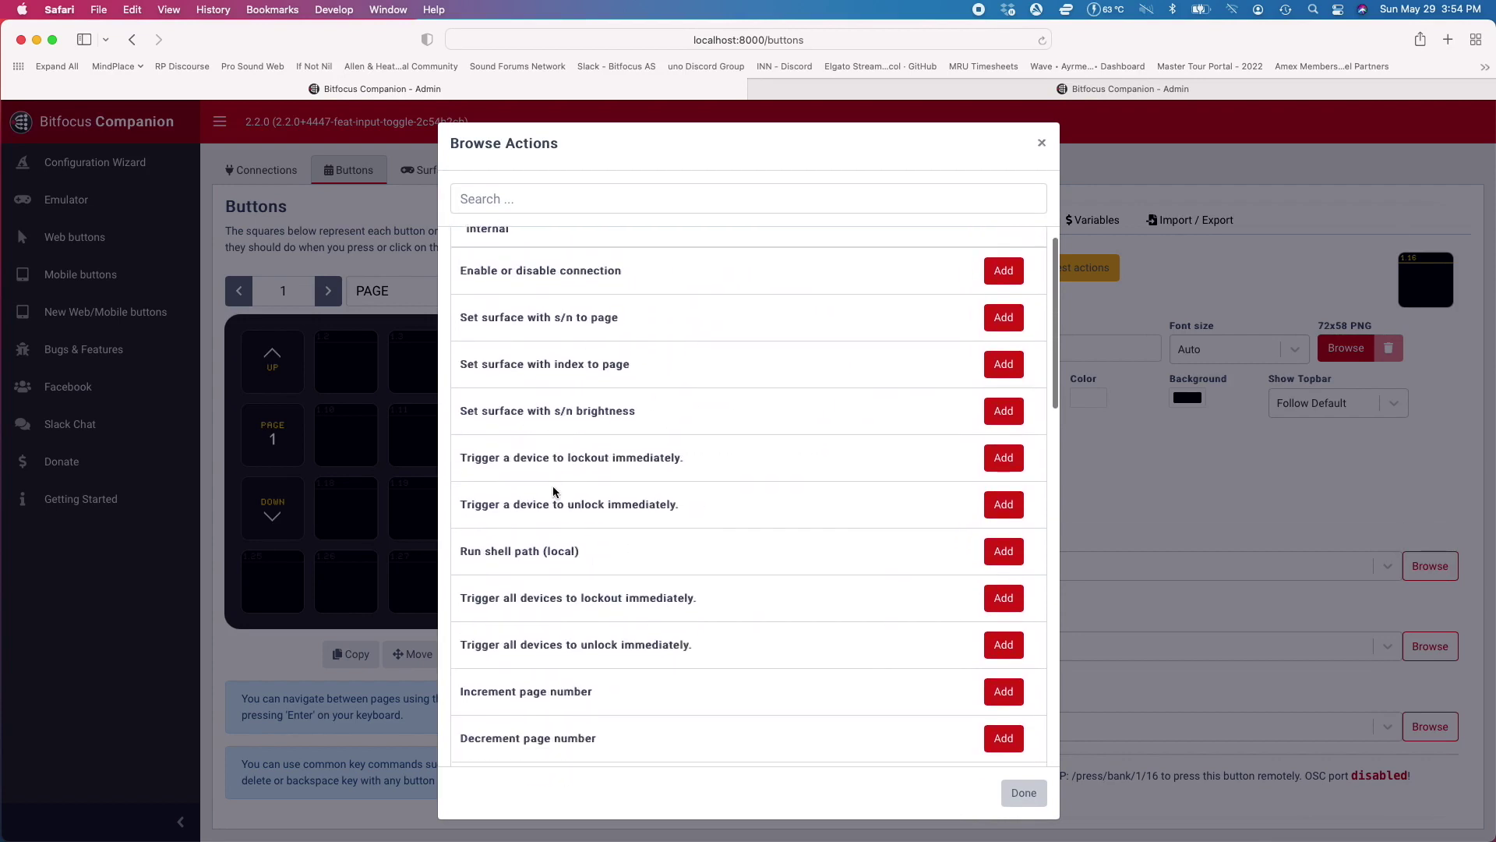
{"action": "scroll", "coordinate": [553, 489], "scroll_direction": "down", "scroll_amount": 10}
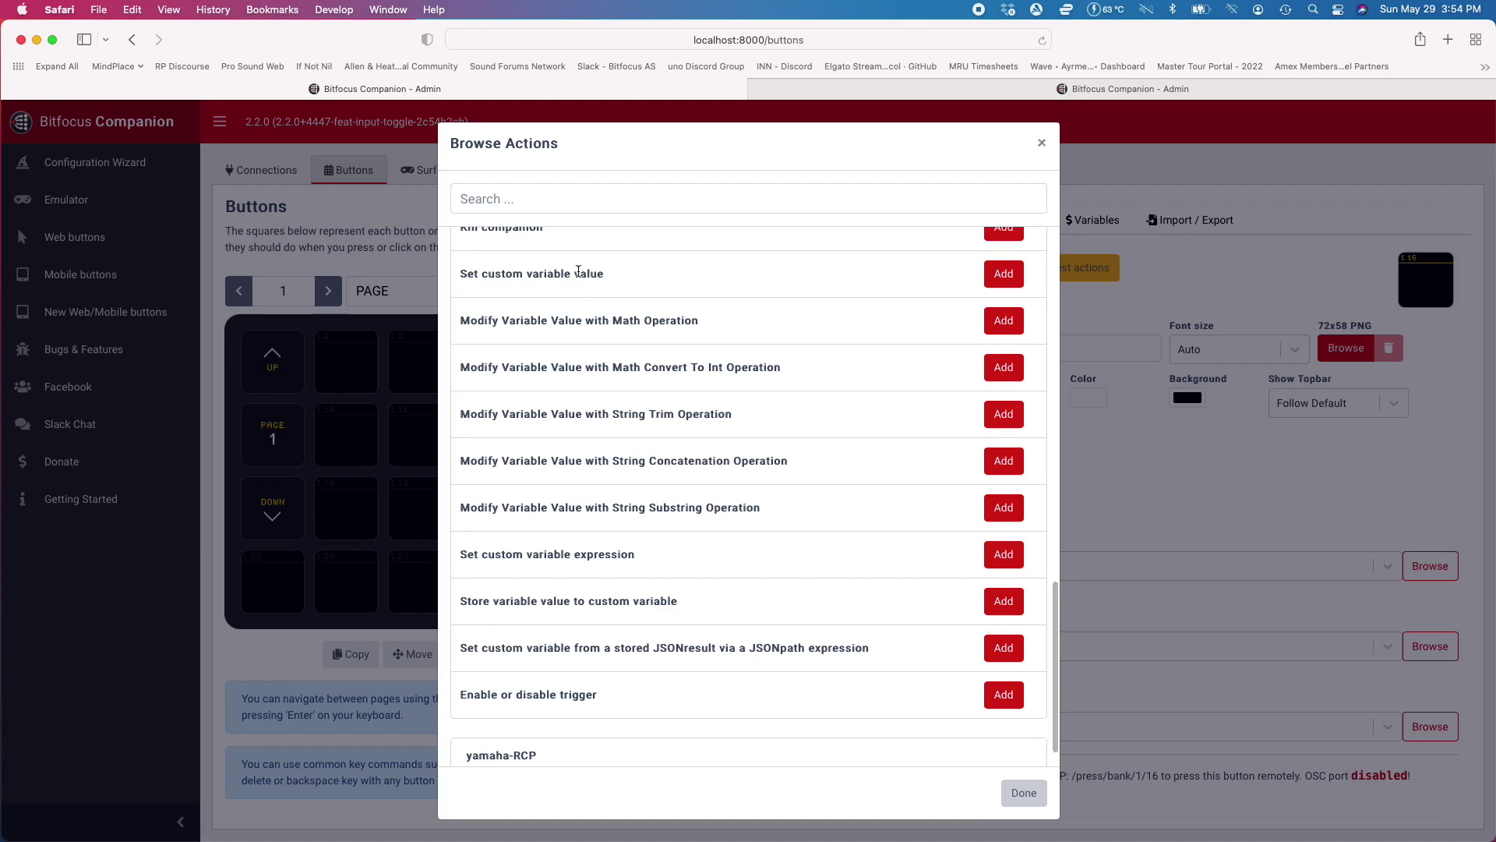
{"action": "left_click", "coordinate": [1009, 274]}
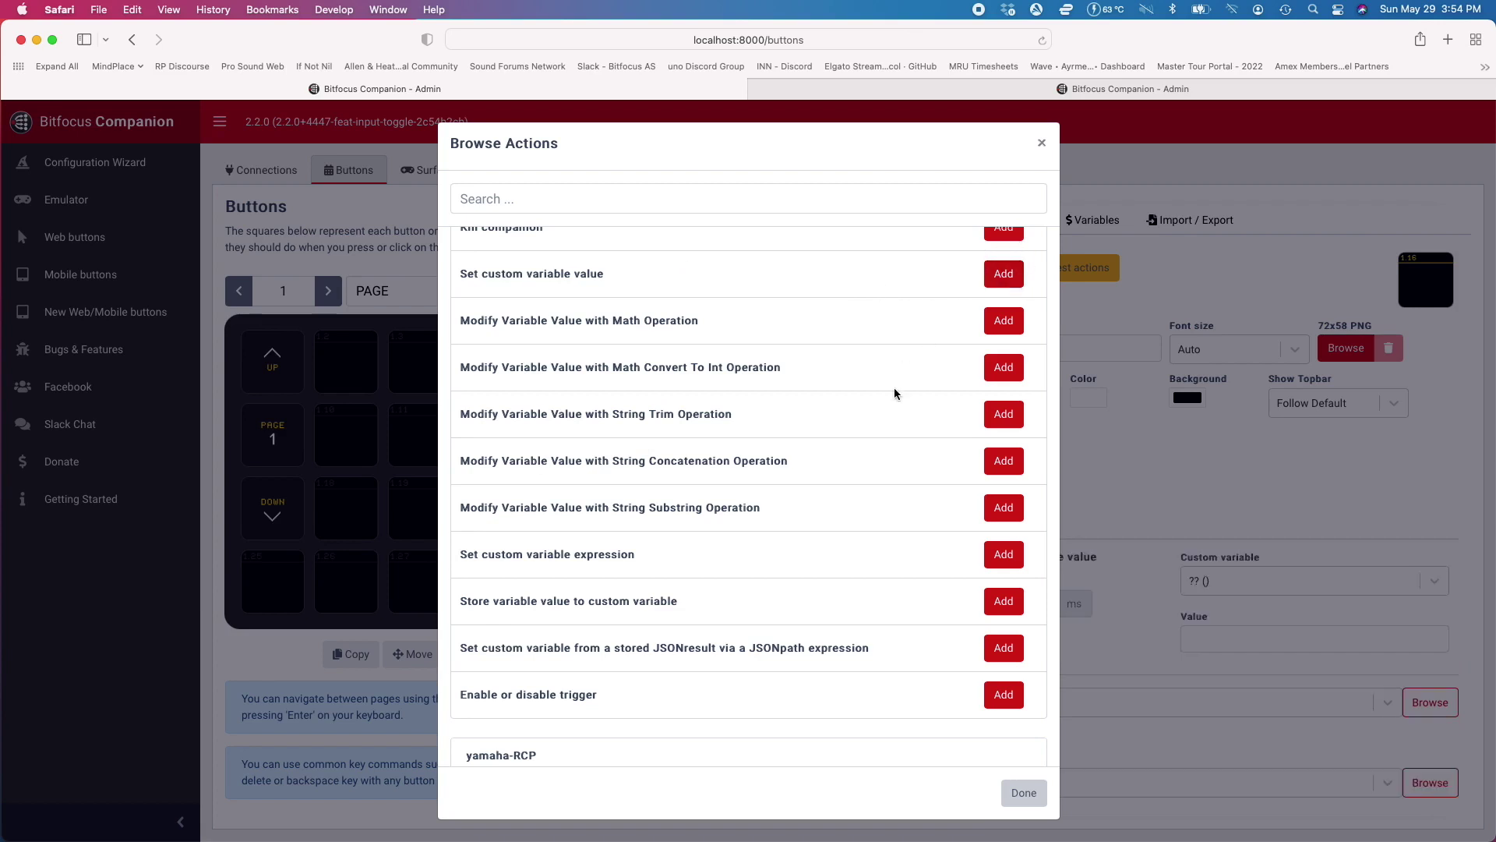
Set button 1.16's "Set custom variable value" action to assign -200 to the custom variable Var1
{"action": "left_click", "coordinate": [1098, 473]}
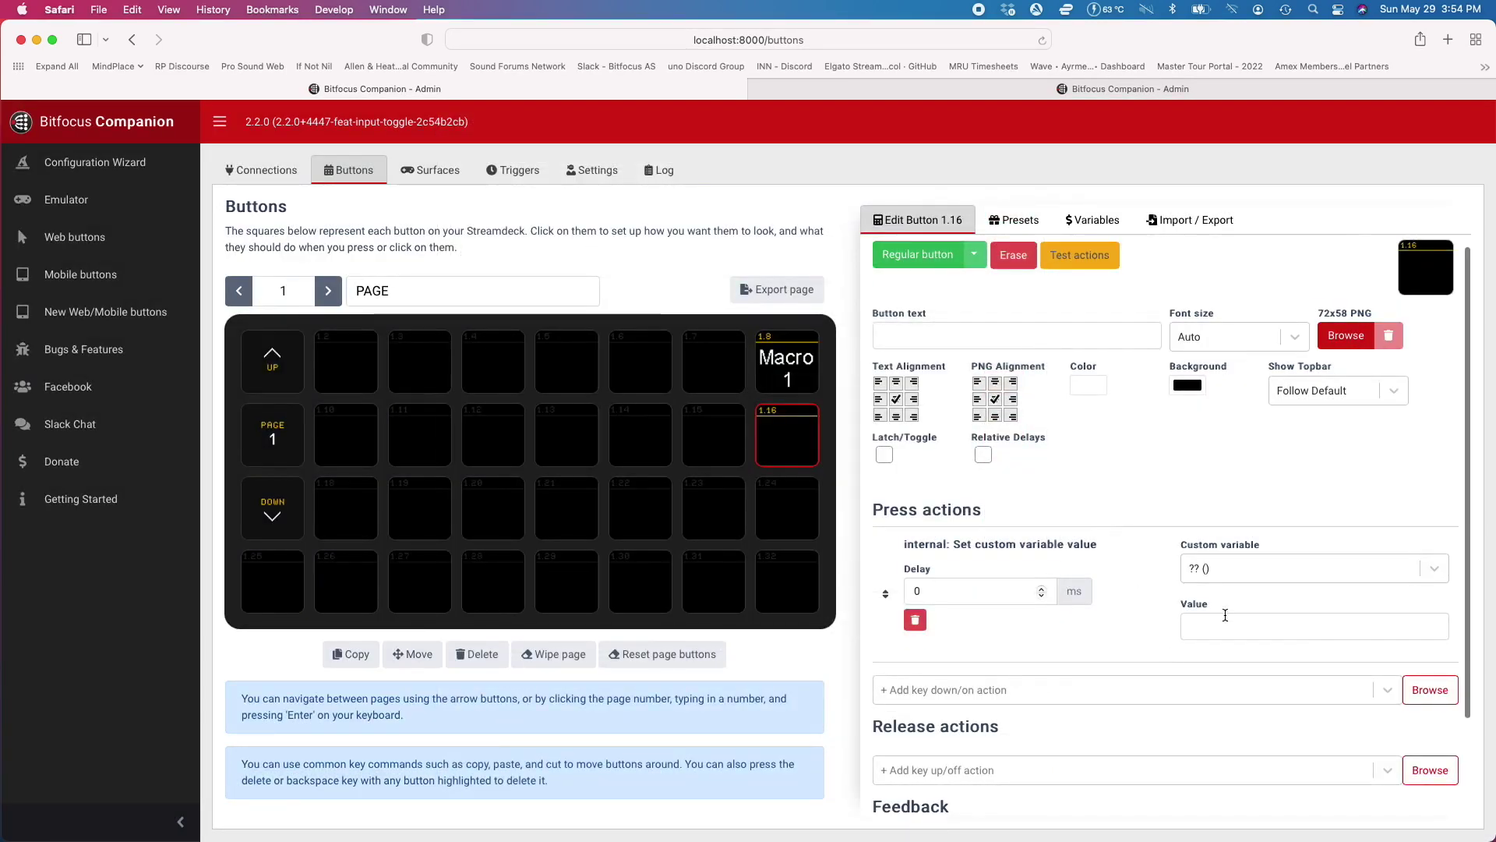
{"action": "left_click", "coordinate": [1225, 571]}
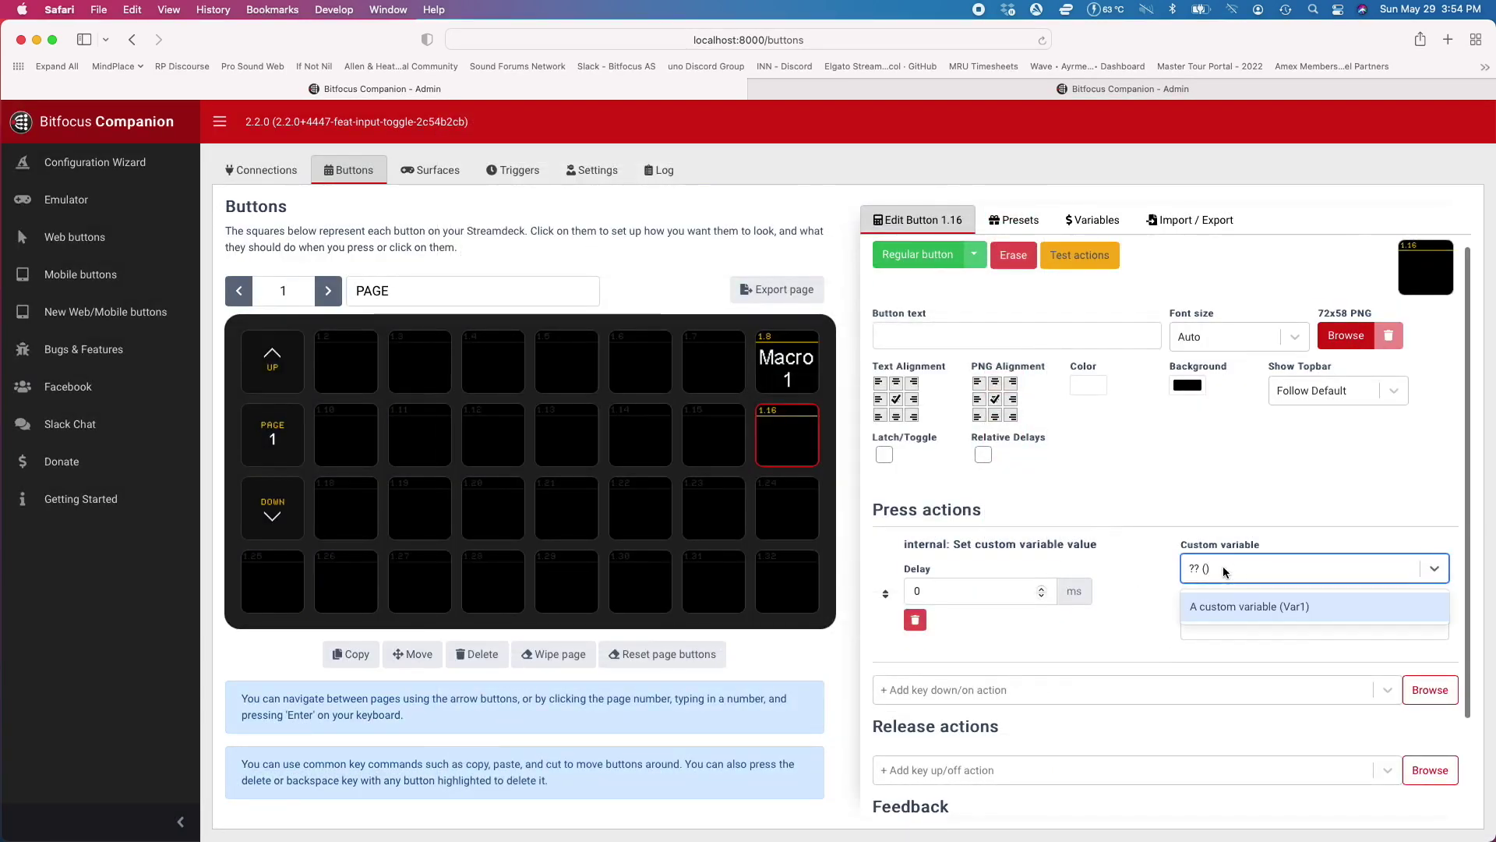
{"action": "left_click", "coordinate": [1224, 608]}
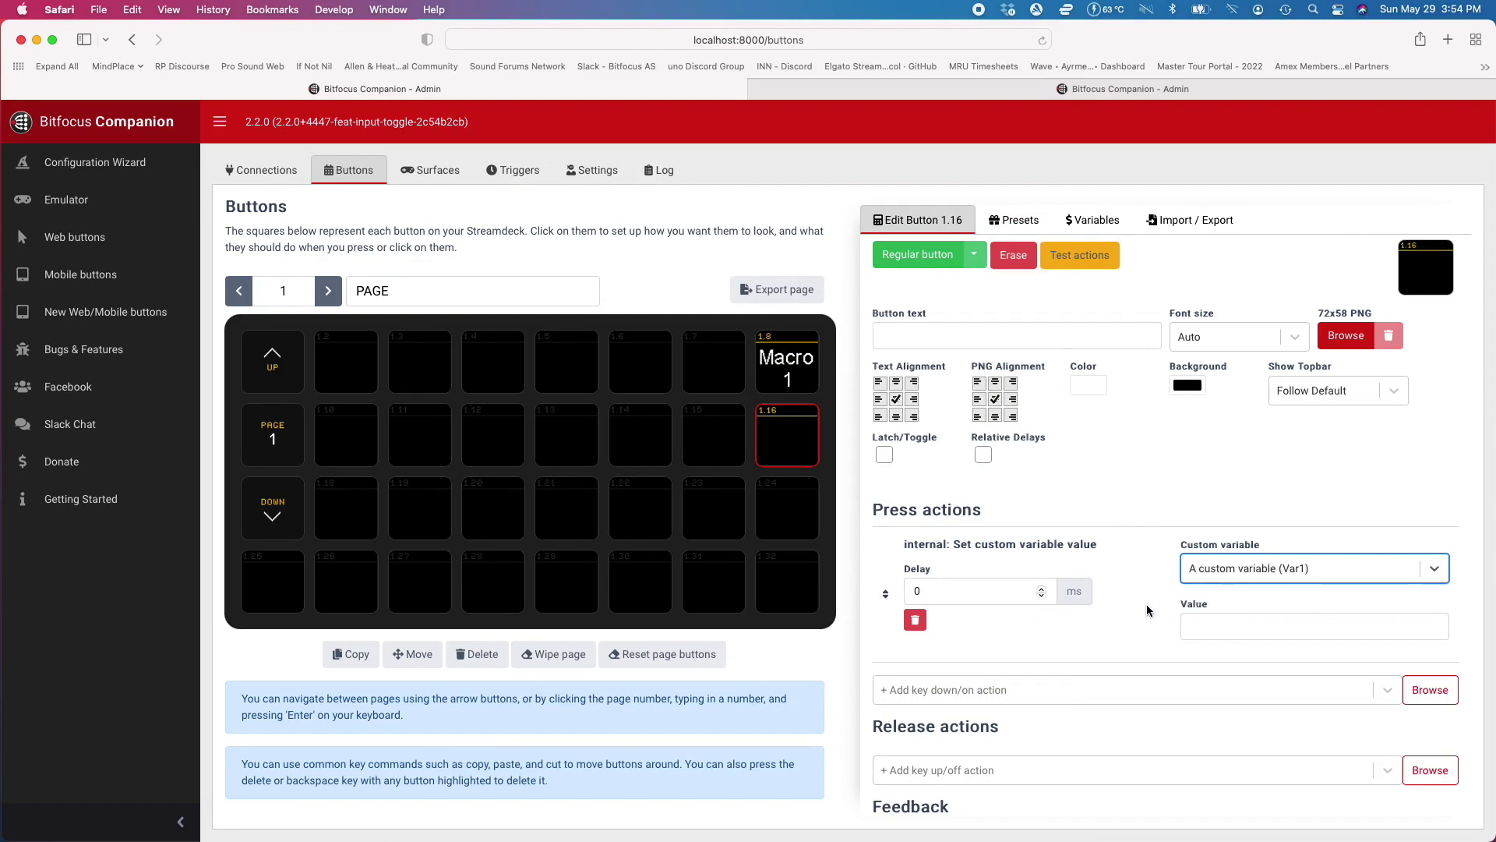
{"action": "left_click", "coordinate": [1235, 620]}
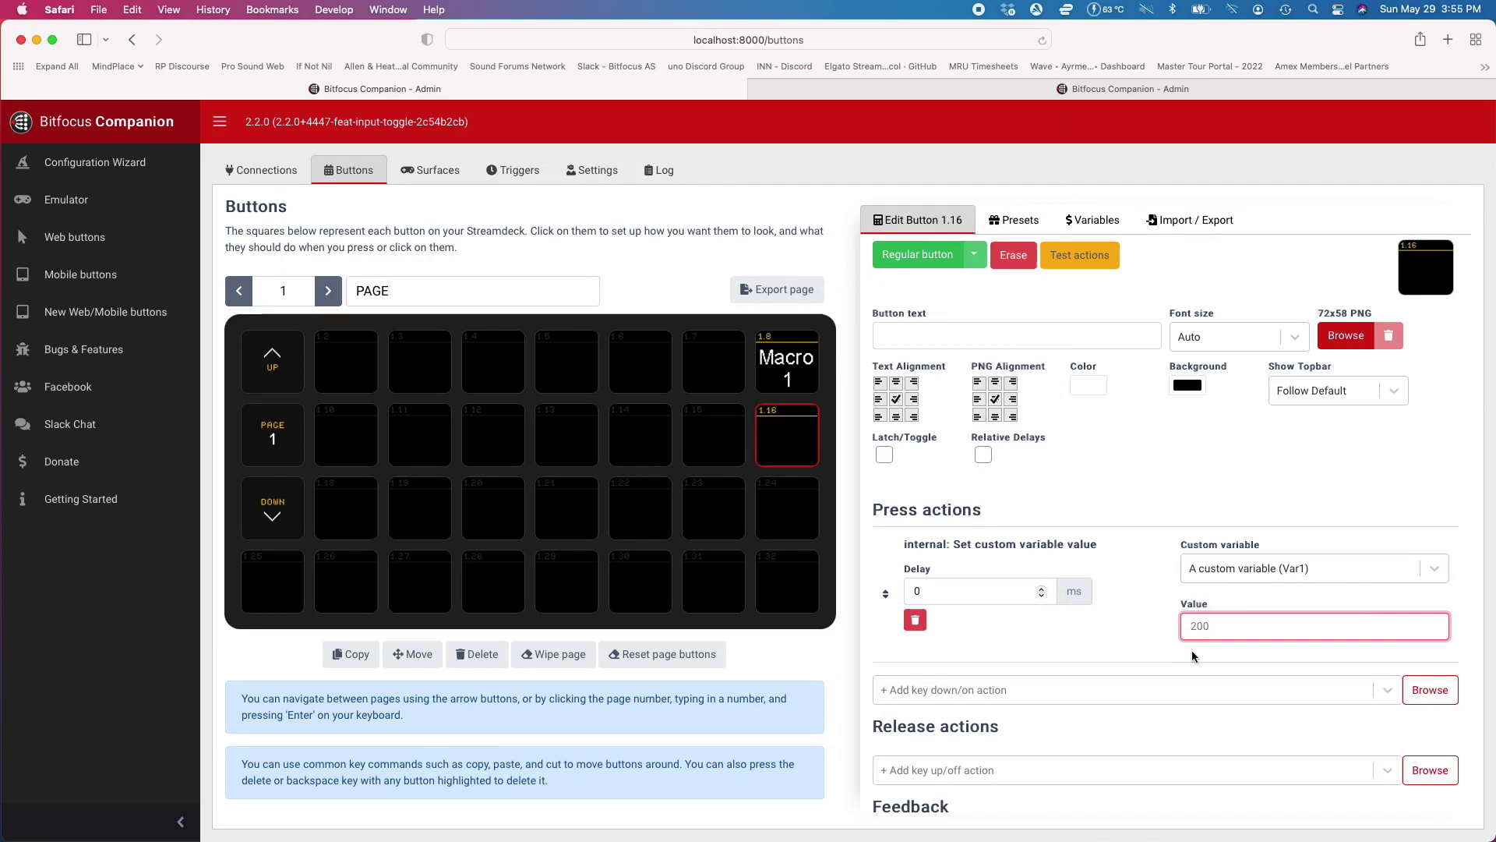
{"action": "type", "text": "-200"}
{"action": "left_click", "coordinate": [1194, 474]}
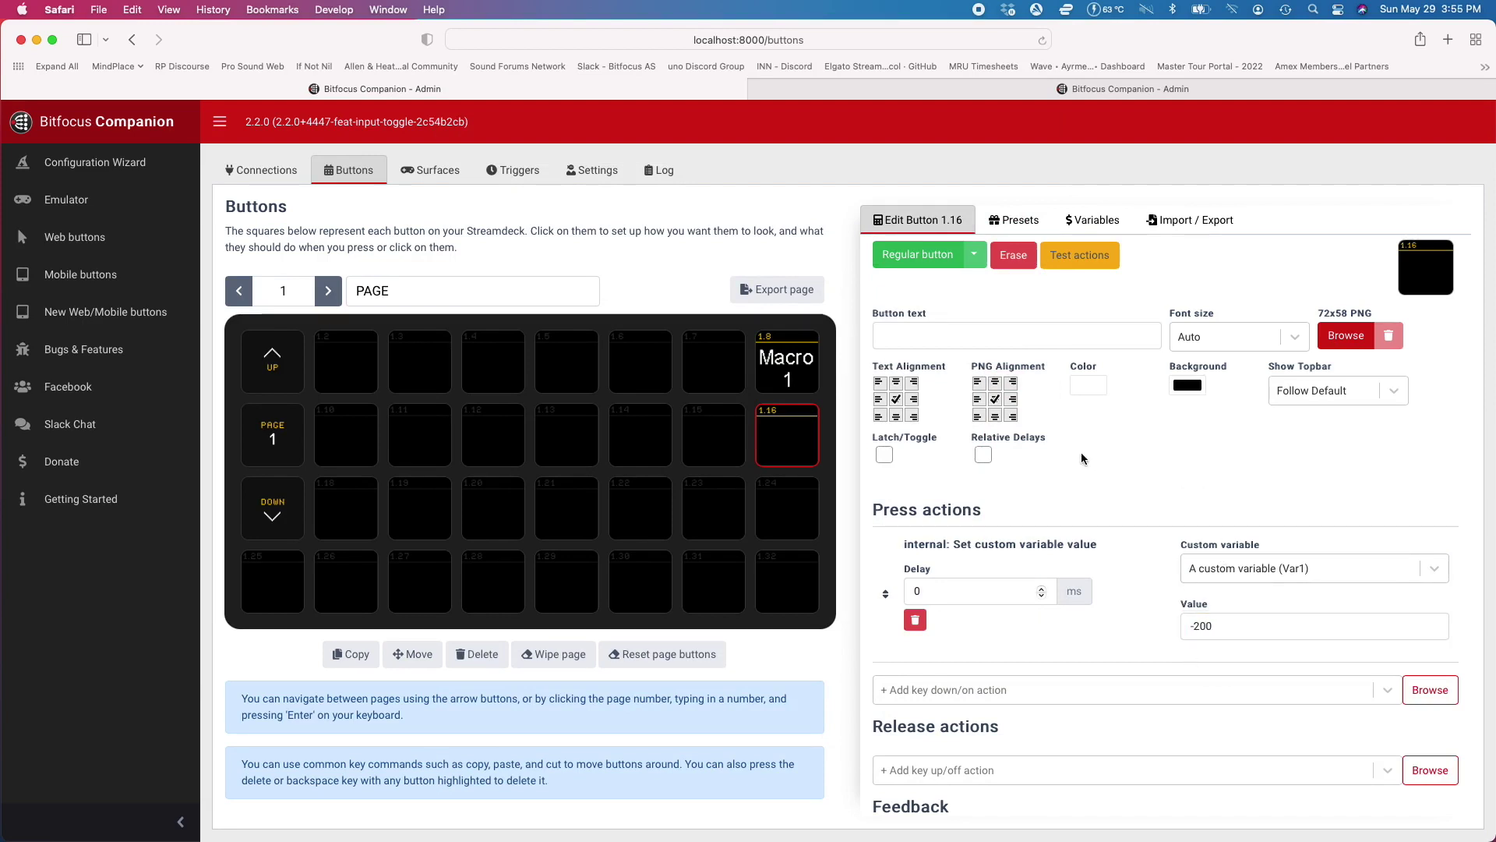
Check the current value of the custom variable Var1 and return to the settings of button 1.8, Macro 1
{"action": "key", "text": "Up"}
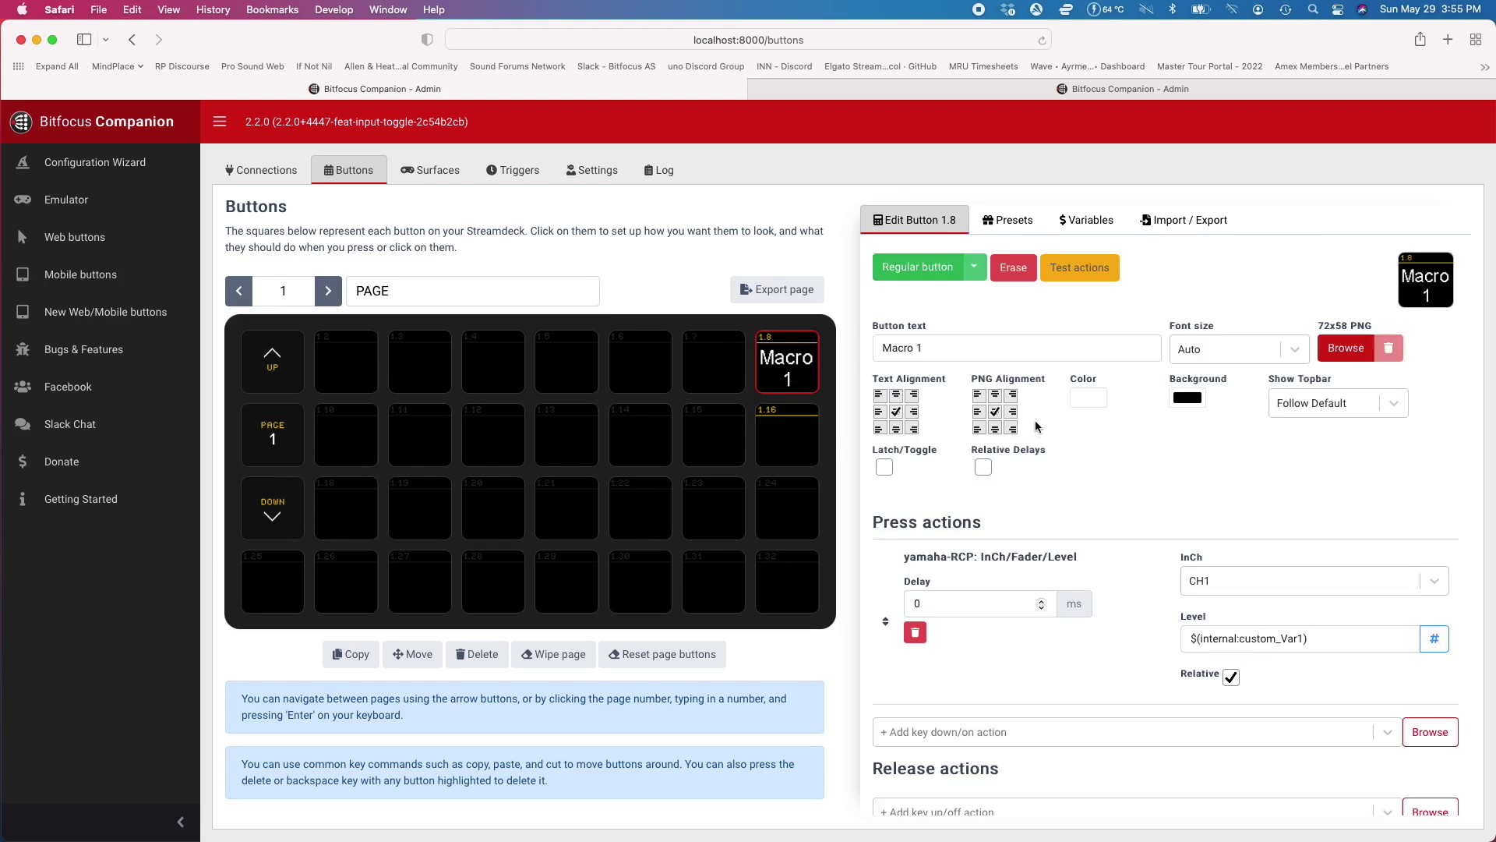
{"action": "left_click", "coordinate": [1081, 221]}
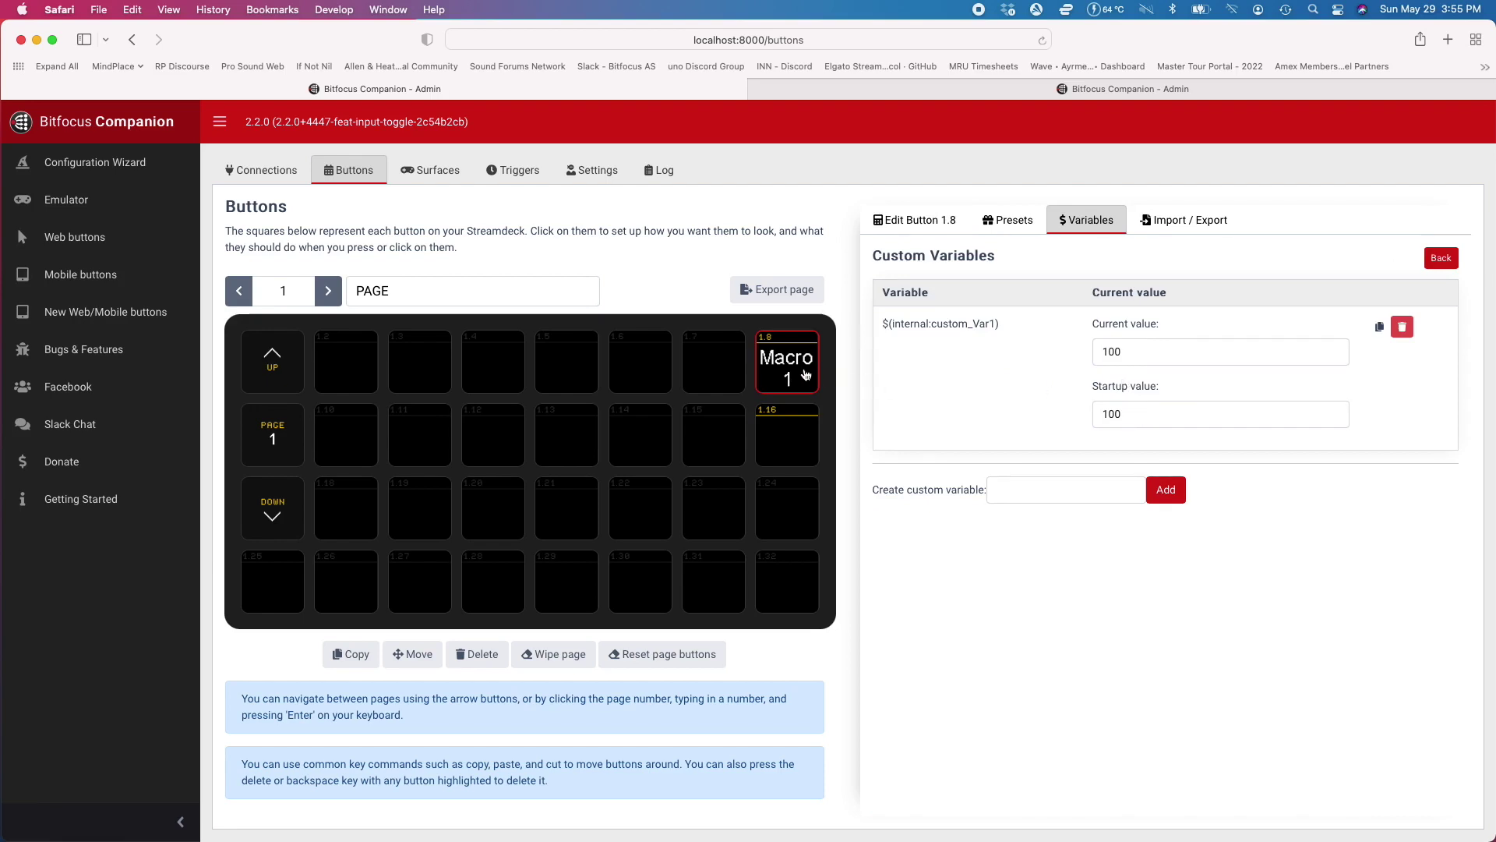
{"action": "left_click", "coordinate": [935, 220]}
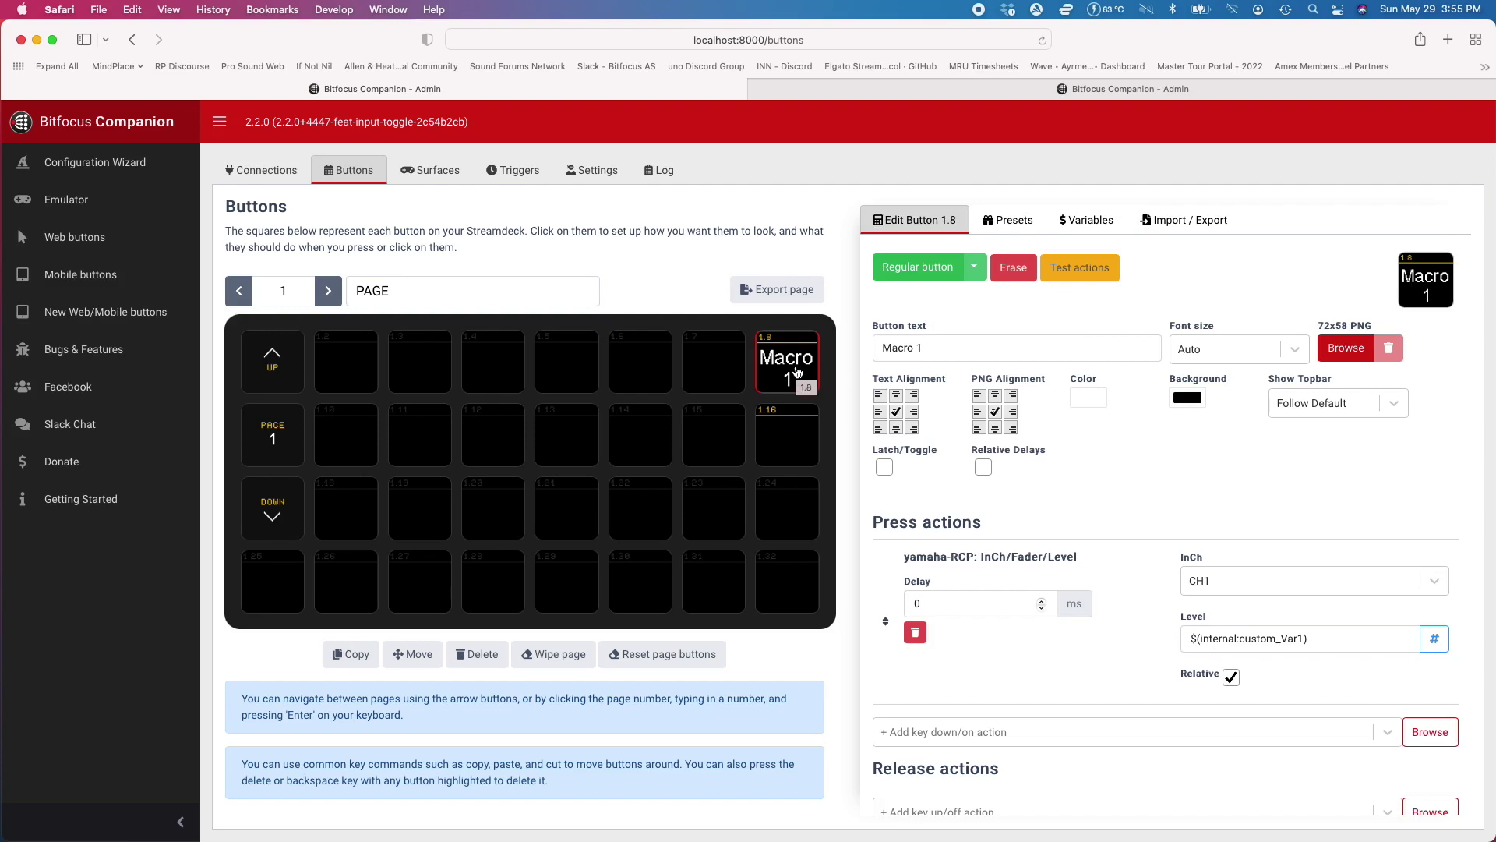
Set button 1.16's text to "Change\nVar" so that the label breaks across two lines
{"action": "left_click", "coordinate": [795, 440]}
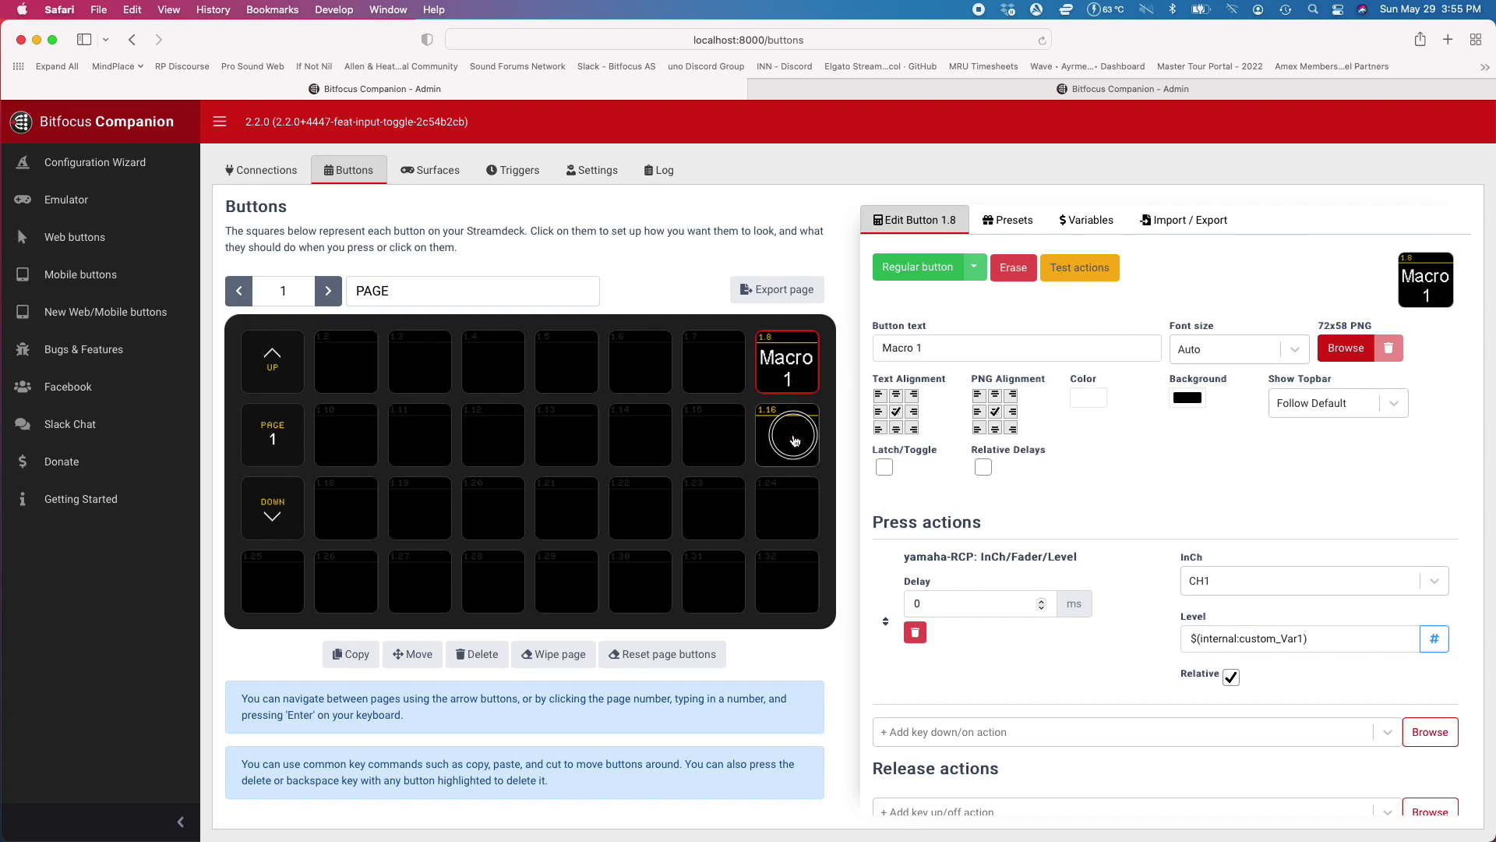
{"action": "left_click", "coordinate": [928, 348]}
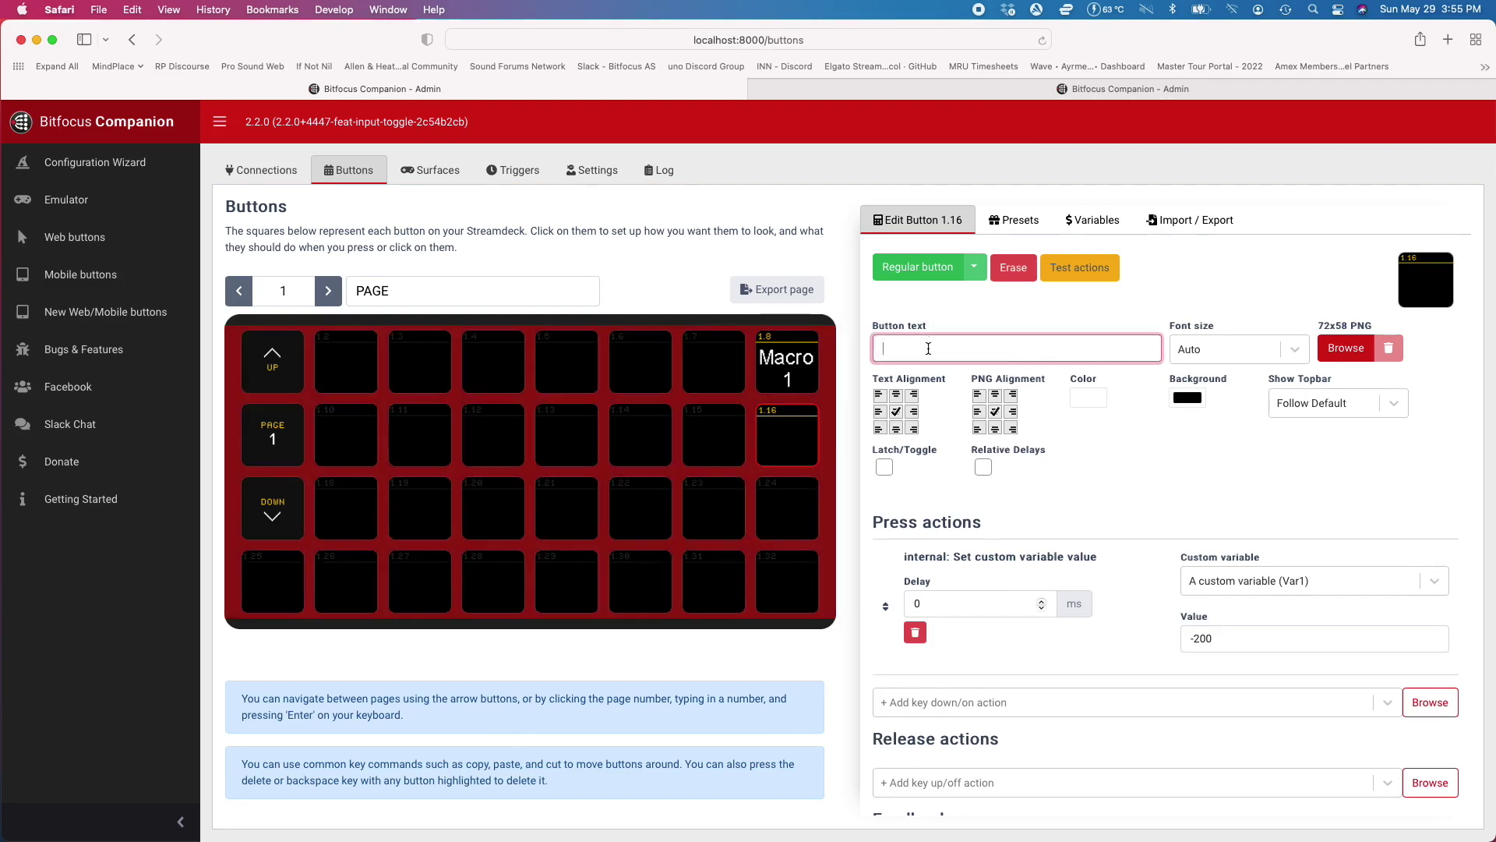
{"action": "type", "text": "Change"}
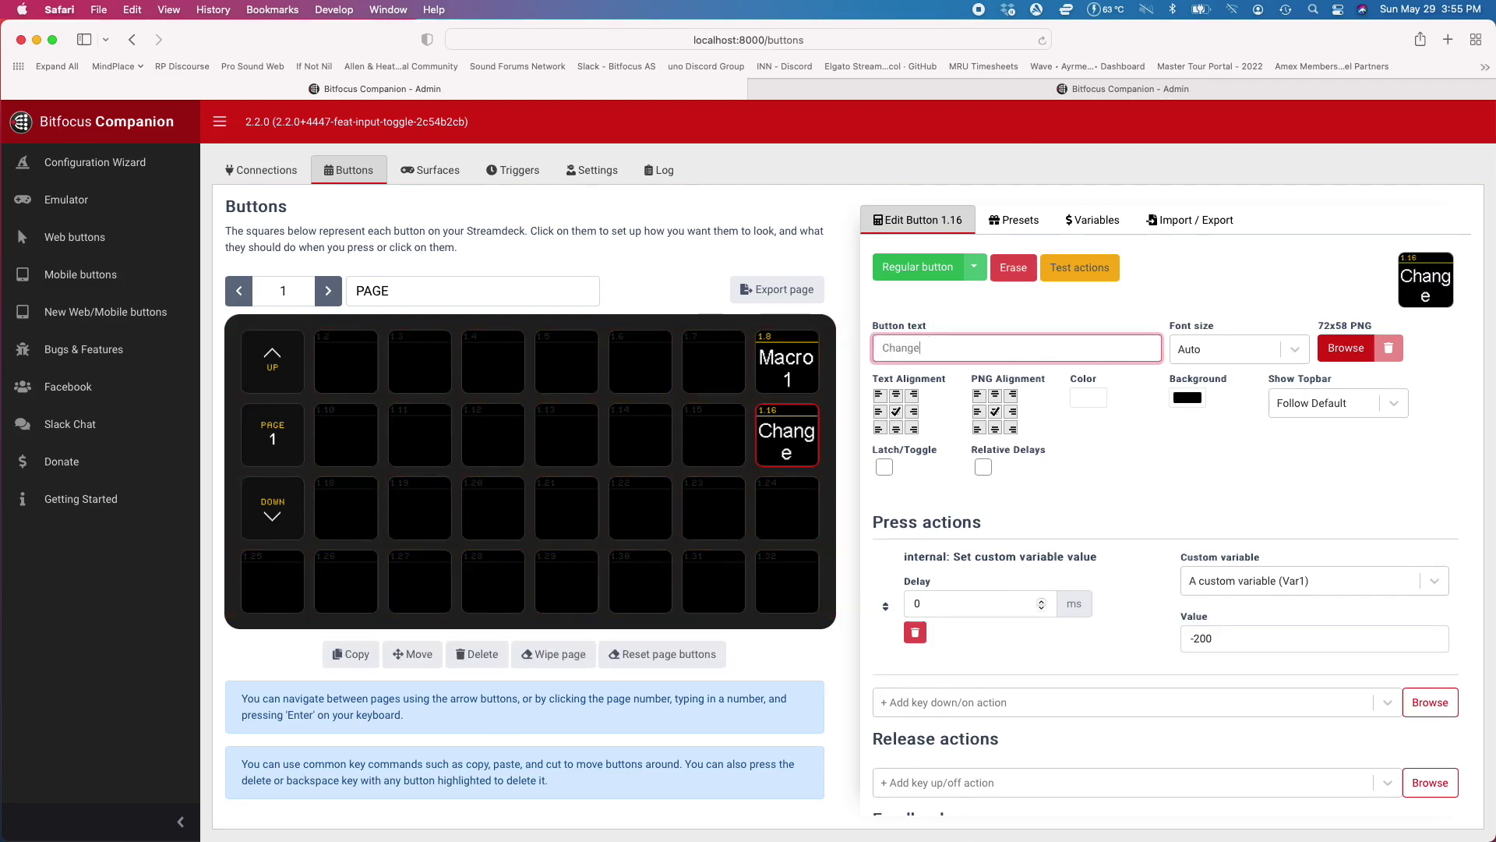
{"action": "type", "text": " Var"}
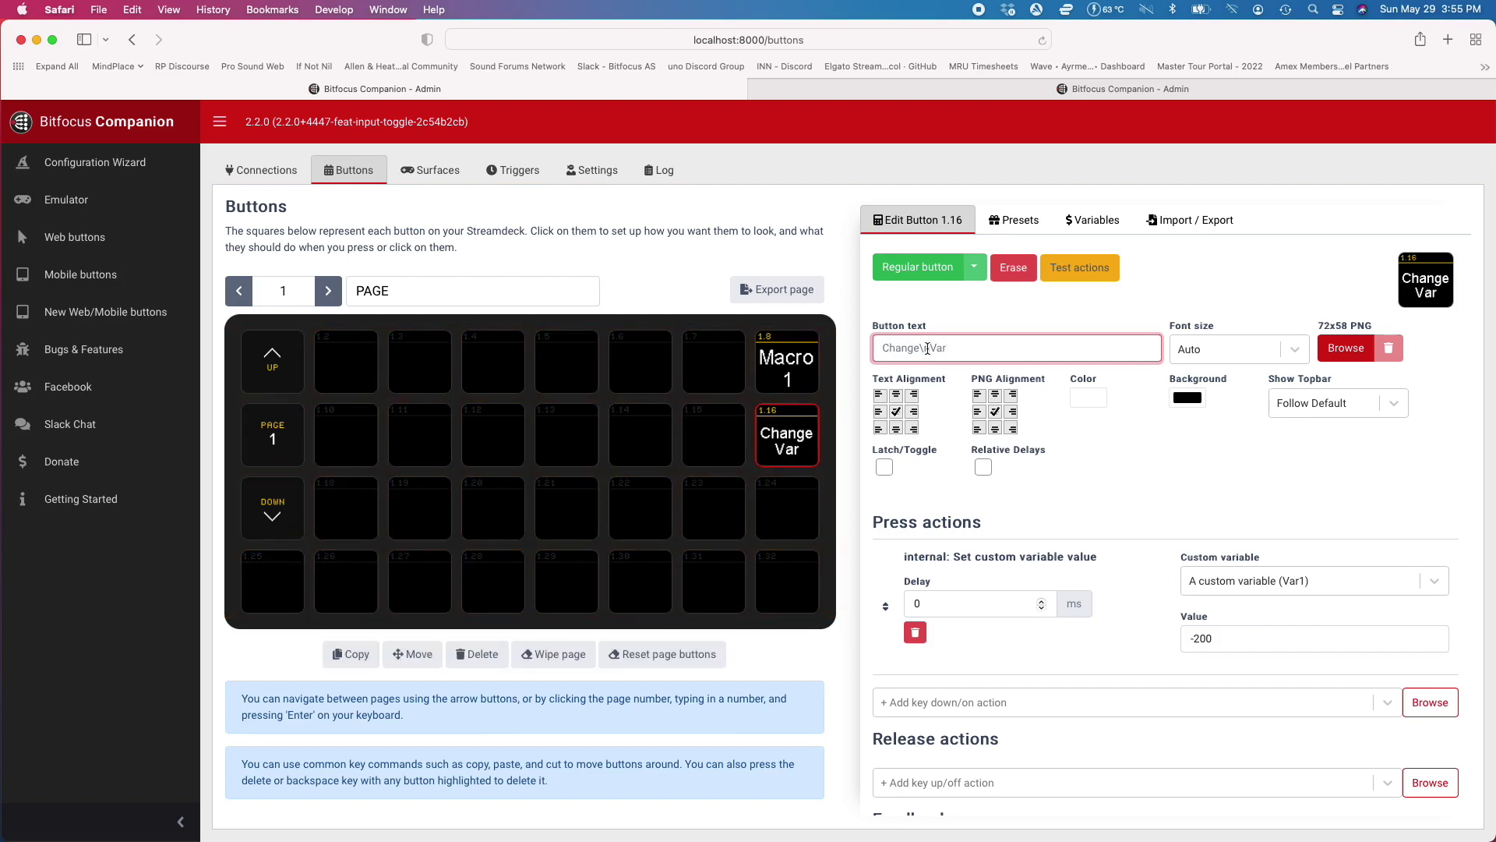
{"action": "left_click", "coordinate": [834, 342]}
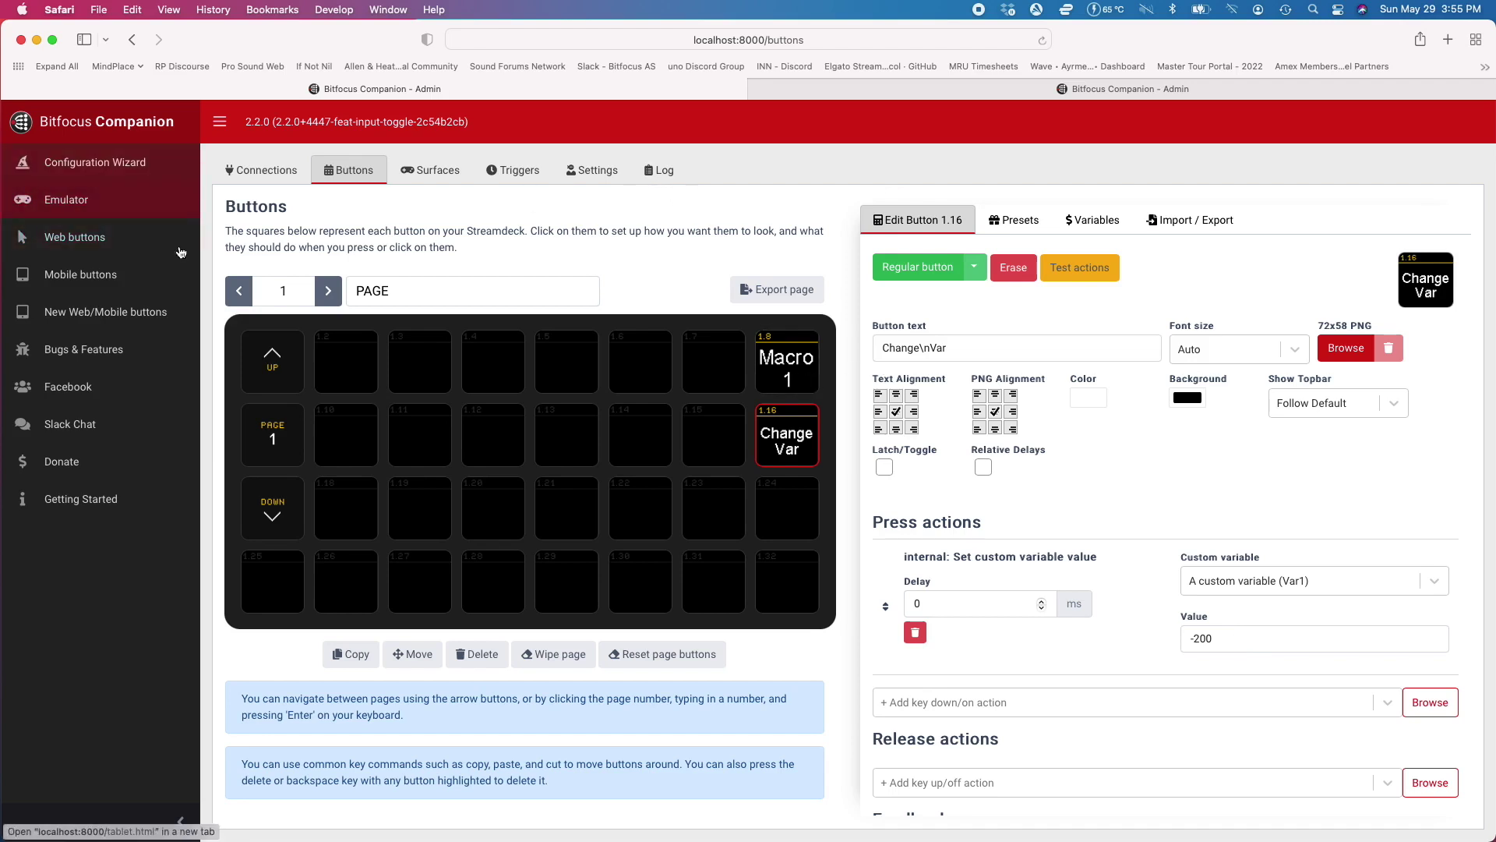
Test Macro 1 and Change Var in the emulator, and check the current value of the custom variable Var1
{"action": "left_click", "coordinate": [787, 361]}
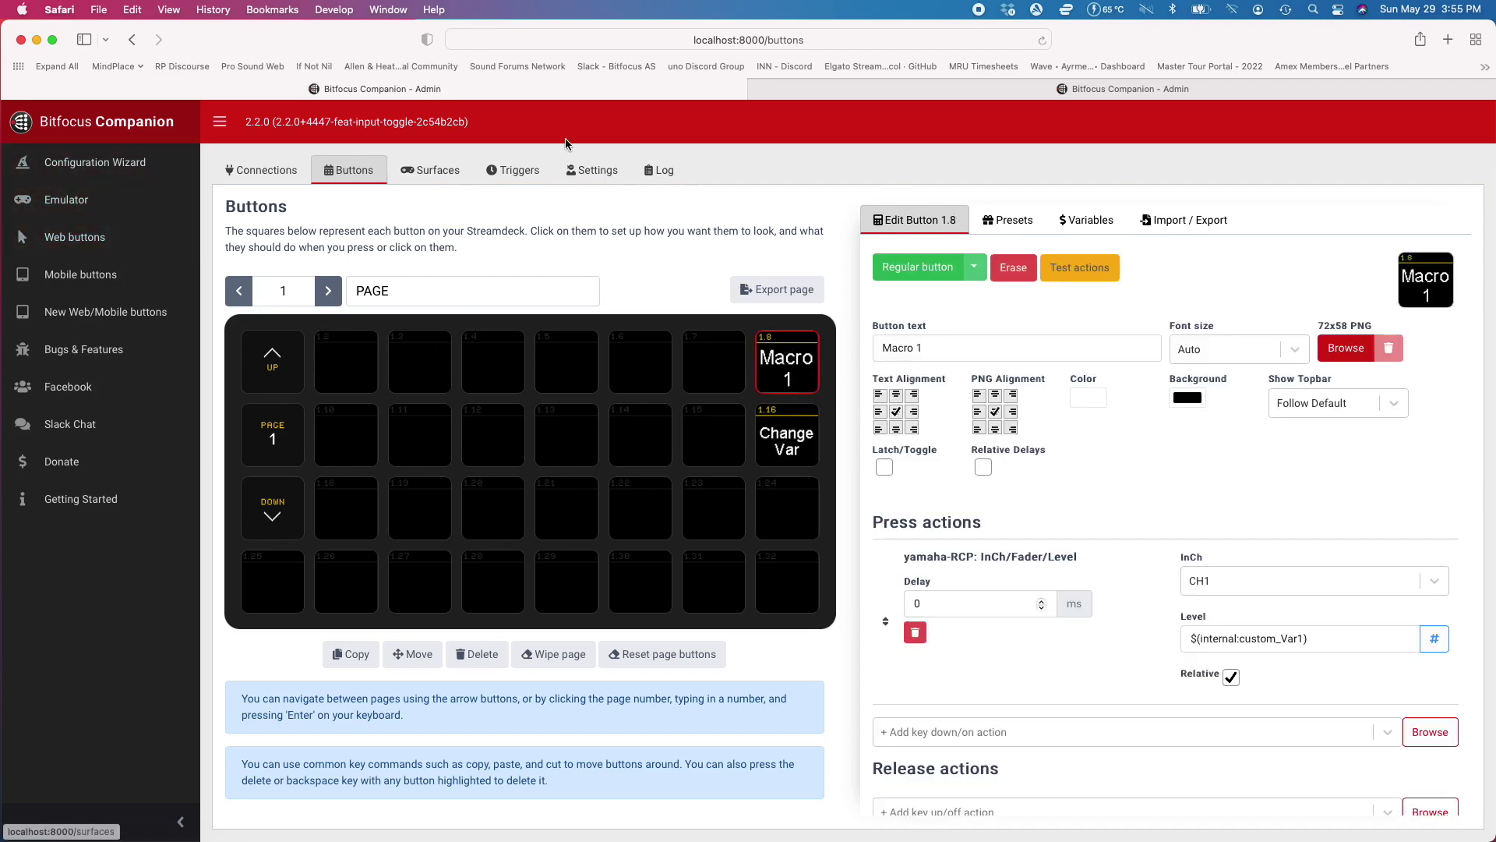
{"action": "left_click", "coordinate": [1101, 89]}
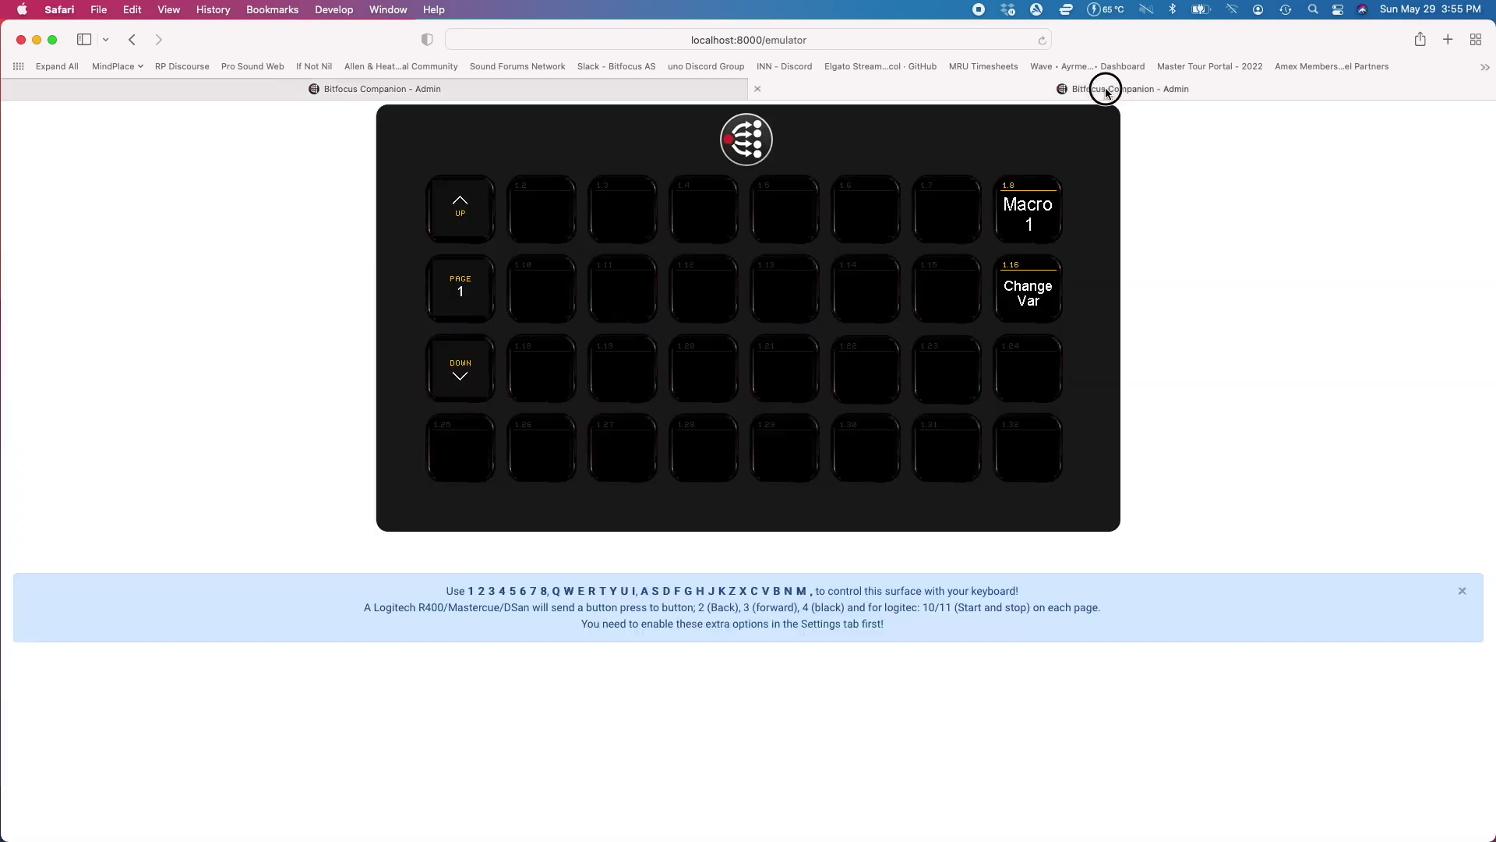
{"action": "left_click", "coordinate": [1034, 213]}
{"action": "left_click", "coordinate": [1038, 214]}
{"action": "left_click", "coordinate": [436, 89]}
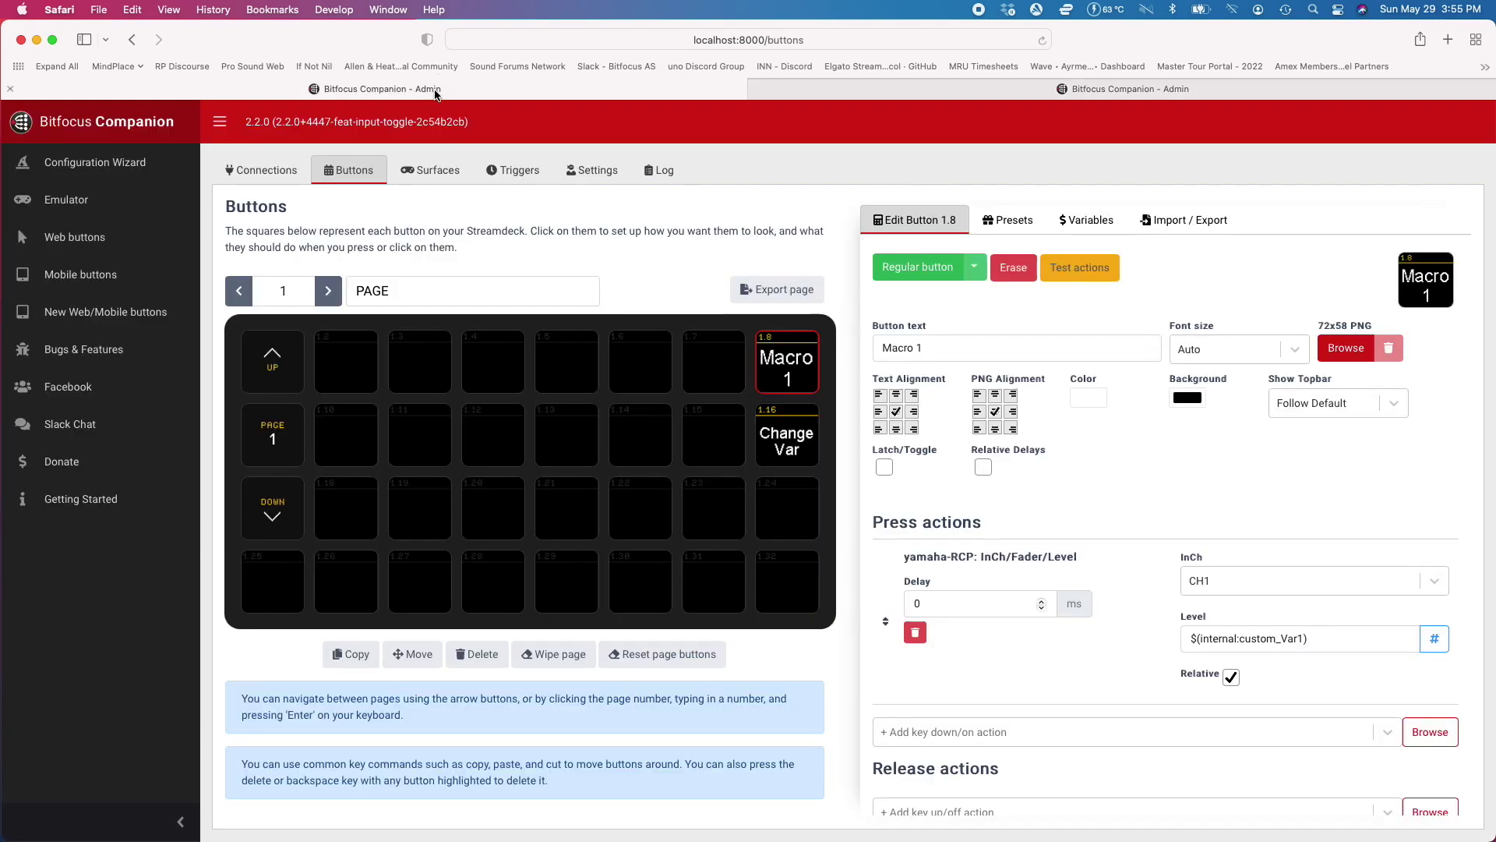
{"action": "left_click", "coordinate": [1093, 222]}
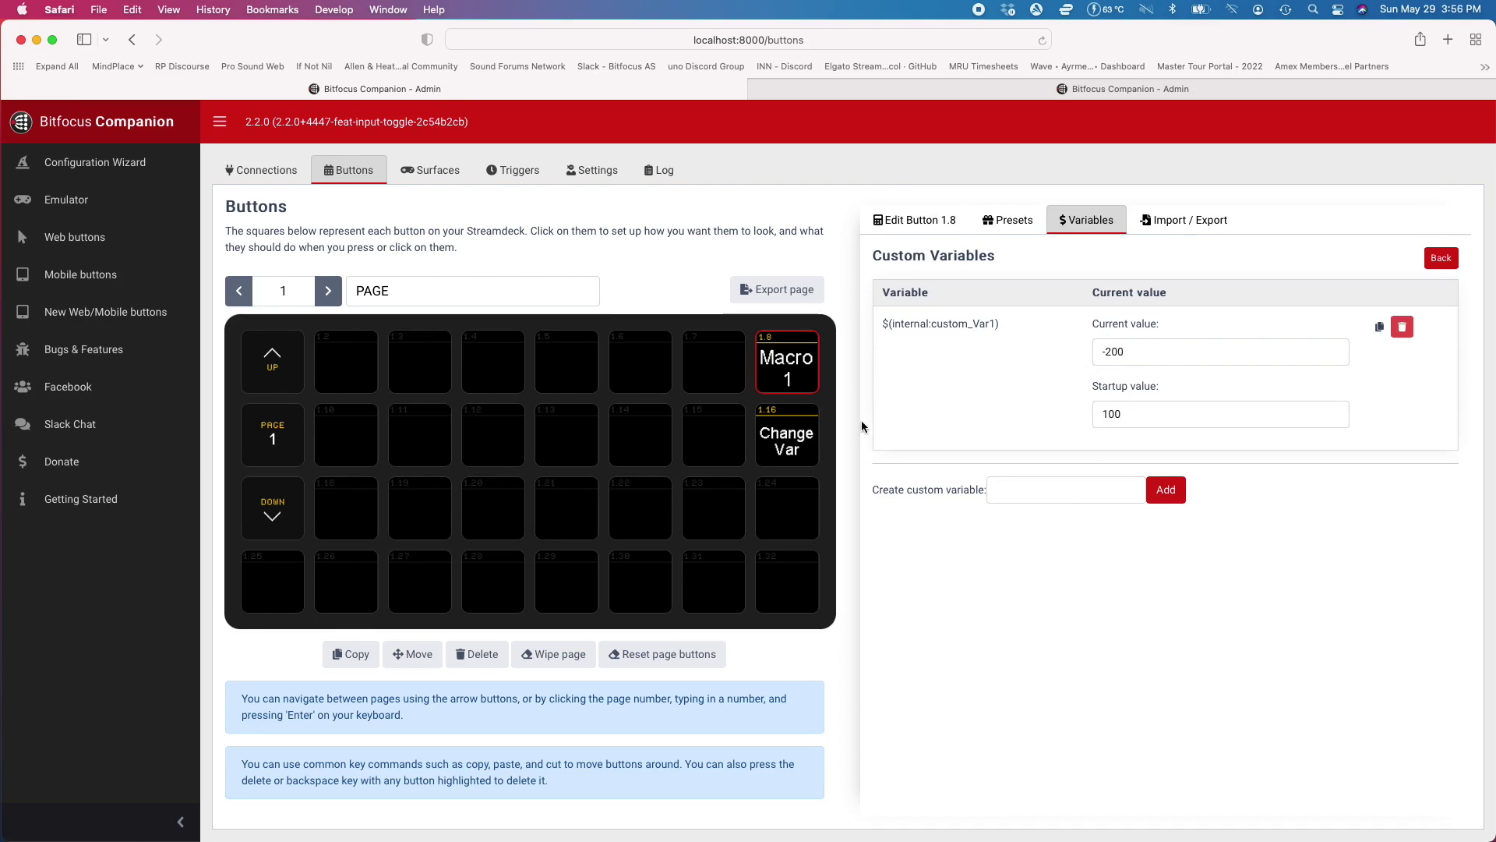
Delete the "Set custom variable value" press action from the Change Var button
{"action": "left_click", "coordinate": [799, 448]}
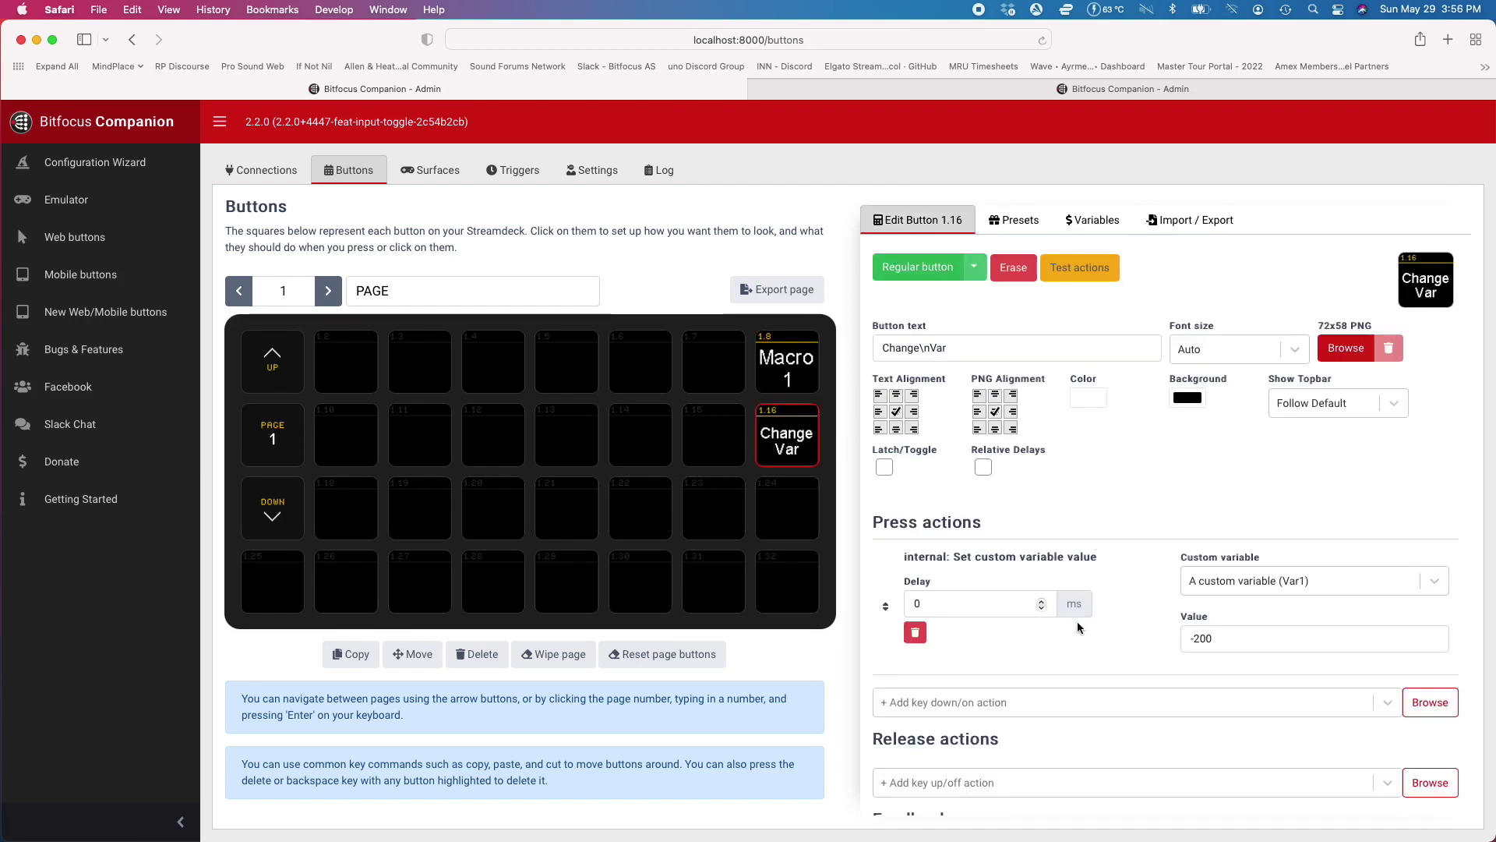
{"action": "left_click", "coordinate": [920, 637]}
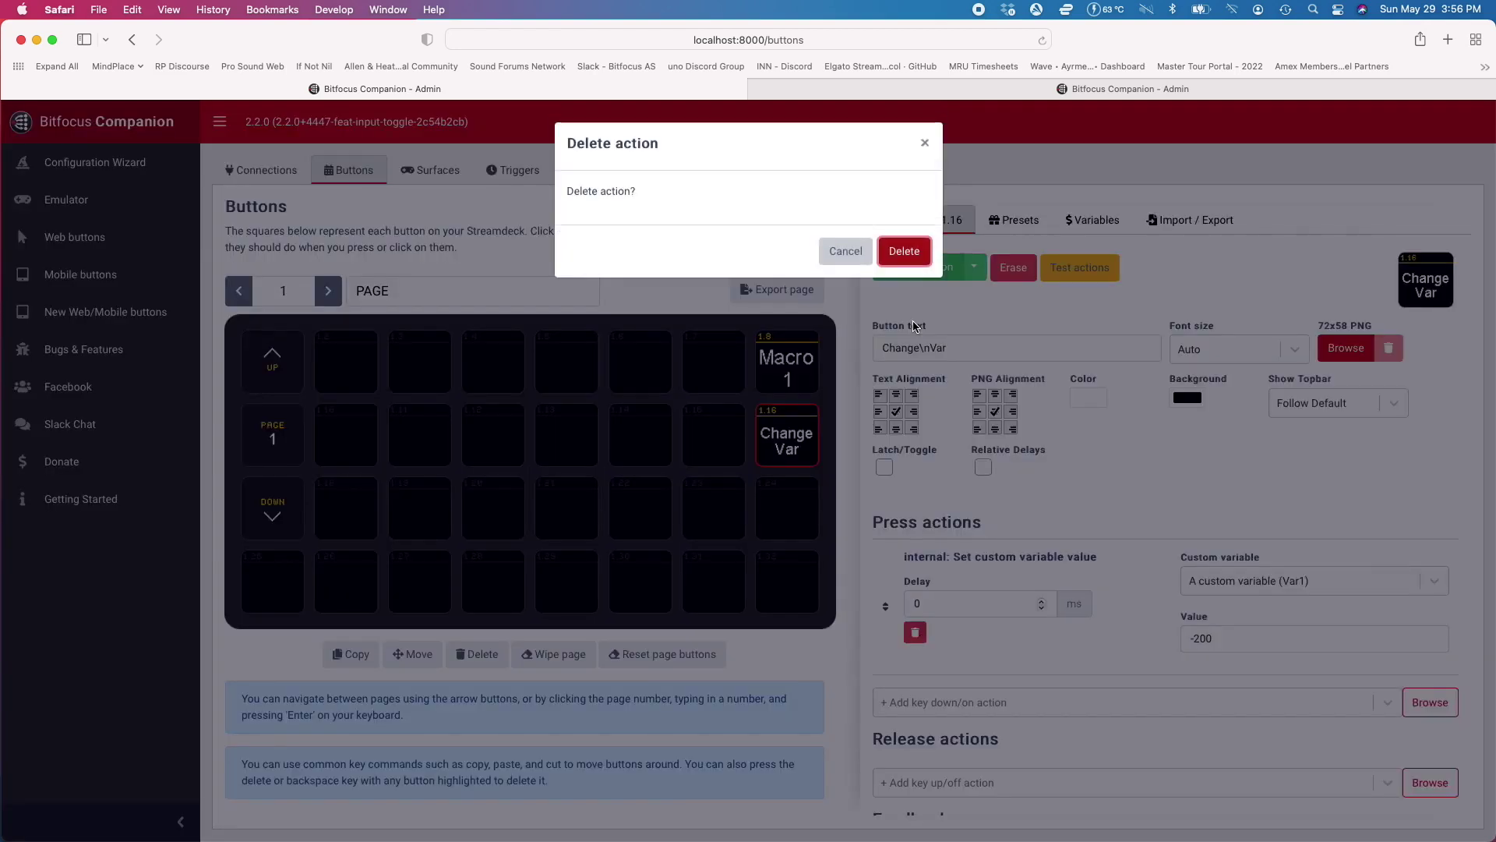
{"action": "left_click", "coordinate": [911, 249]}
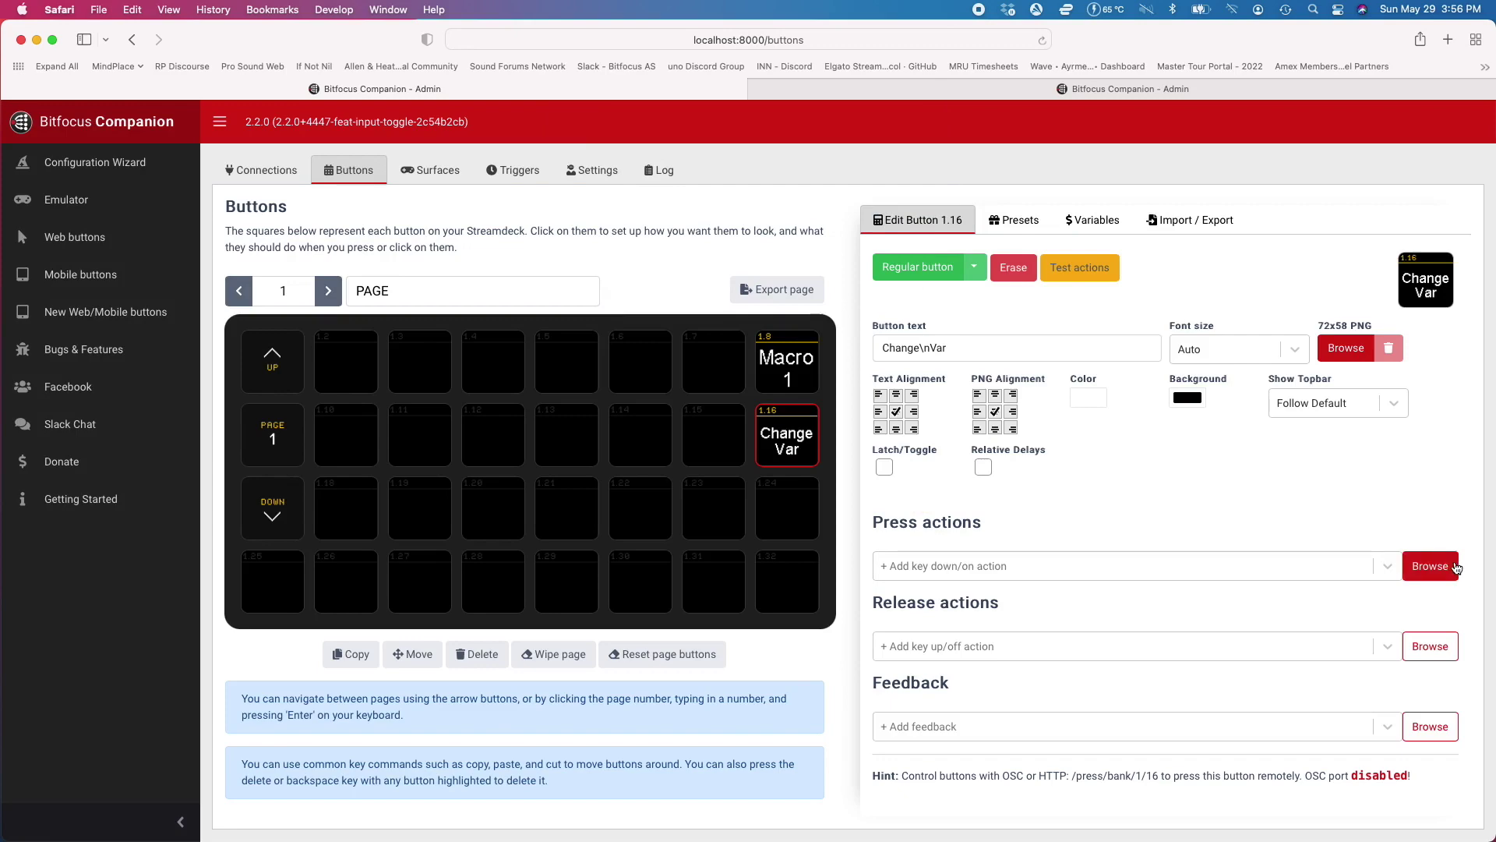
Add the internal action "Modify Variable Value with Math Operation" to the Change Var button's press actions
{"action": "left_click", "coordinate": [1430, 566]}
{"action": "left_click", "coordinate": [499, 257]}
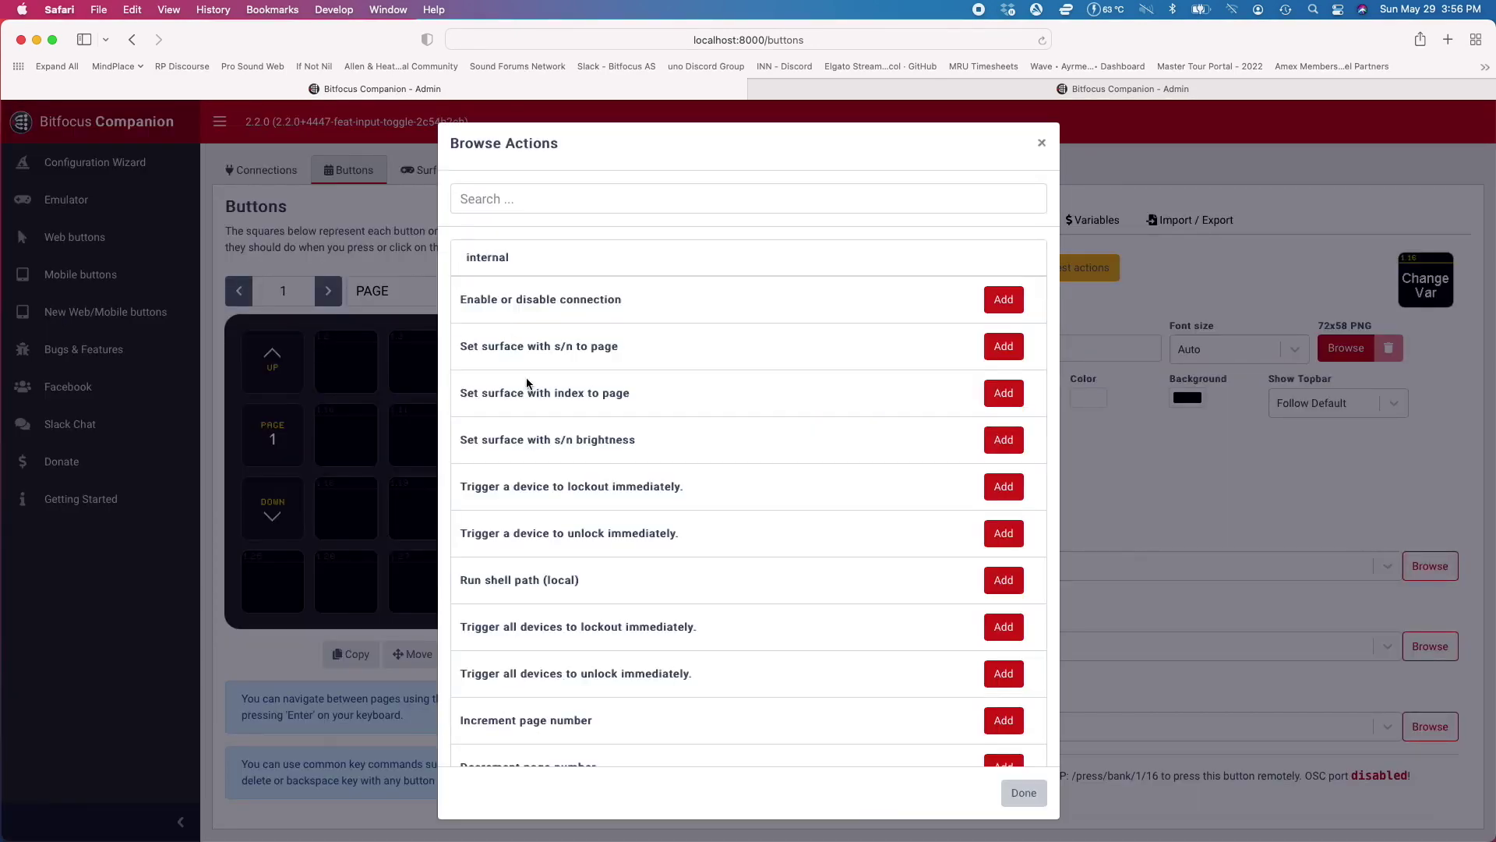
{"action": "scroll", "coordinate": [585, 541], "scroll_direction": "down", "scroll_amount": 15}
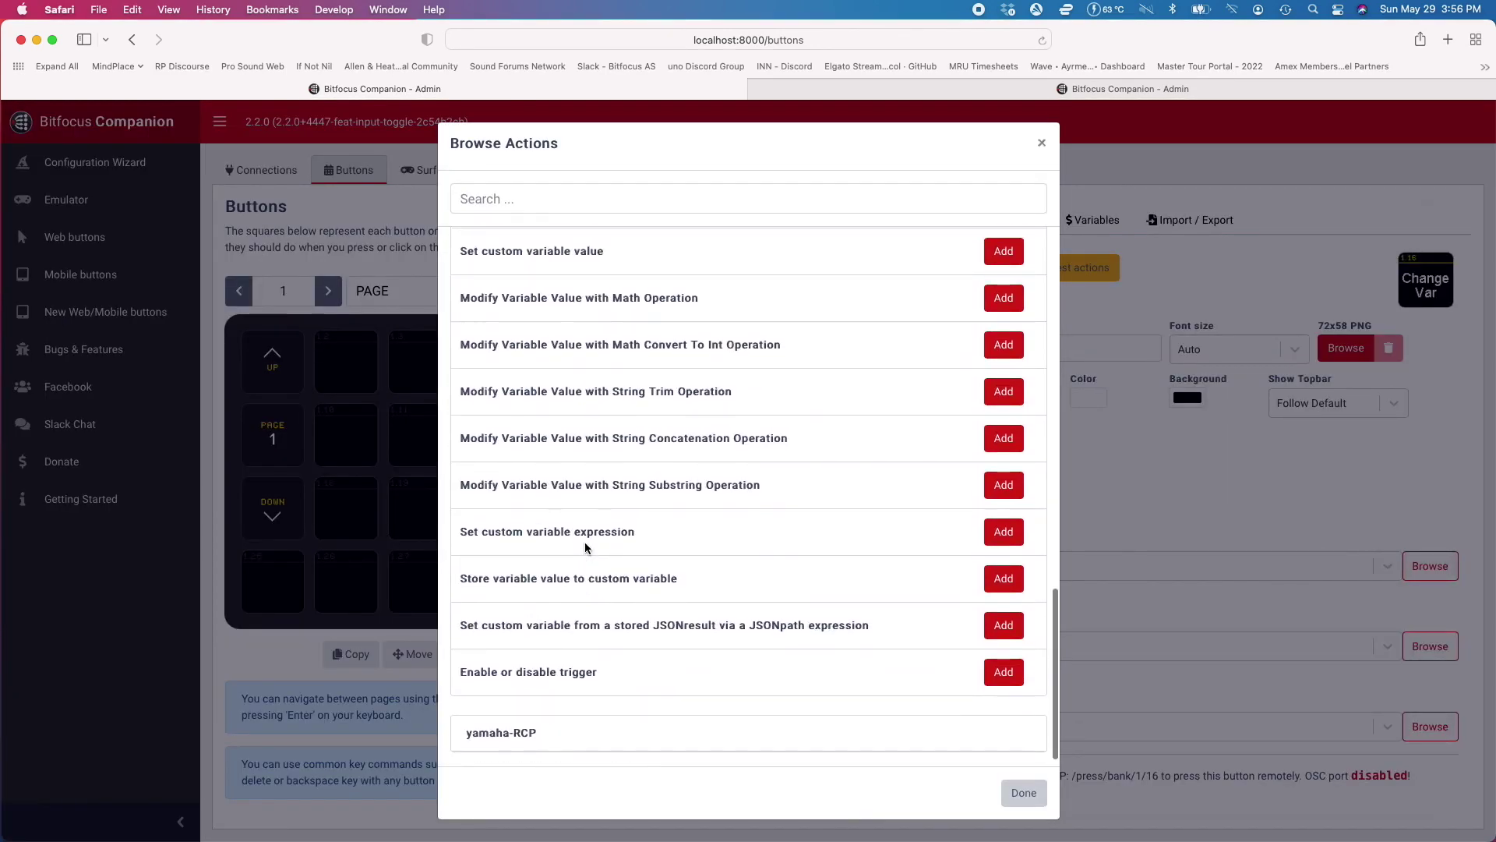
{"action": "scroll", "coordinate": [671, 513], "scroll_direction": "up", "scroll_amount": 1}
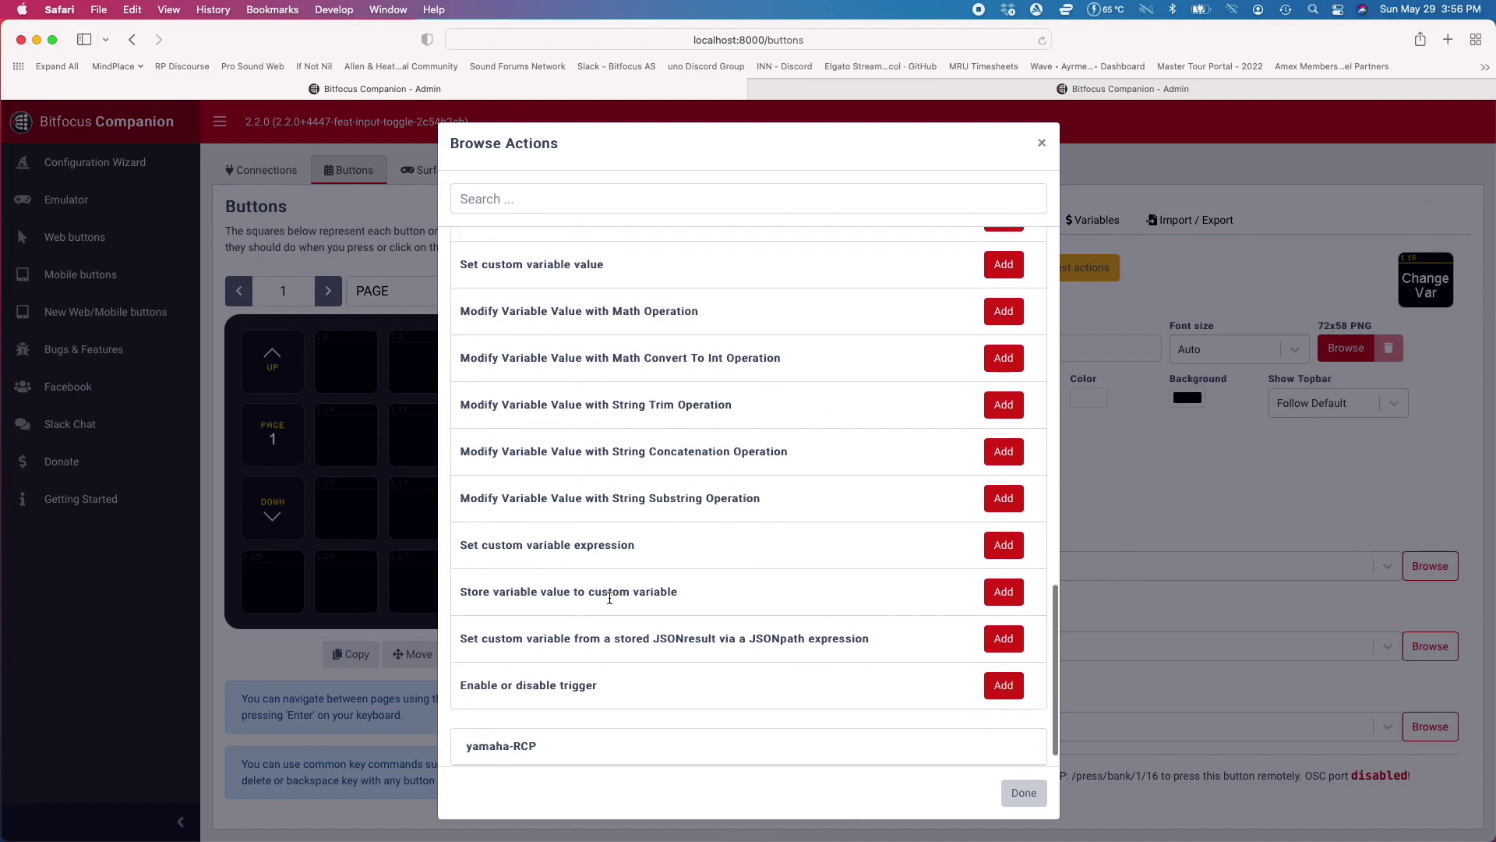
{"action": "scroll", "coordinate": [611, 585], "scroll_direction": "up", "scroll_amount": 2}
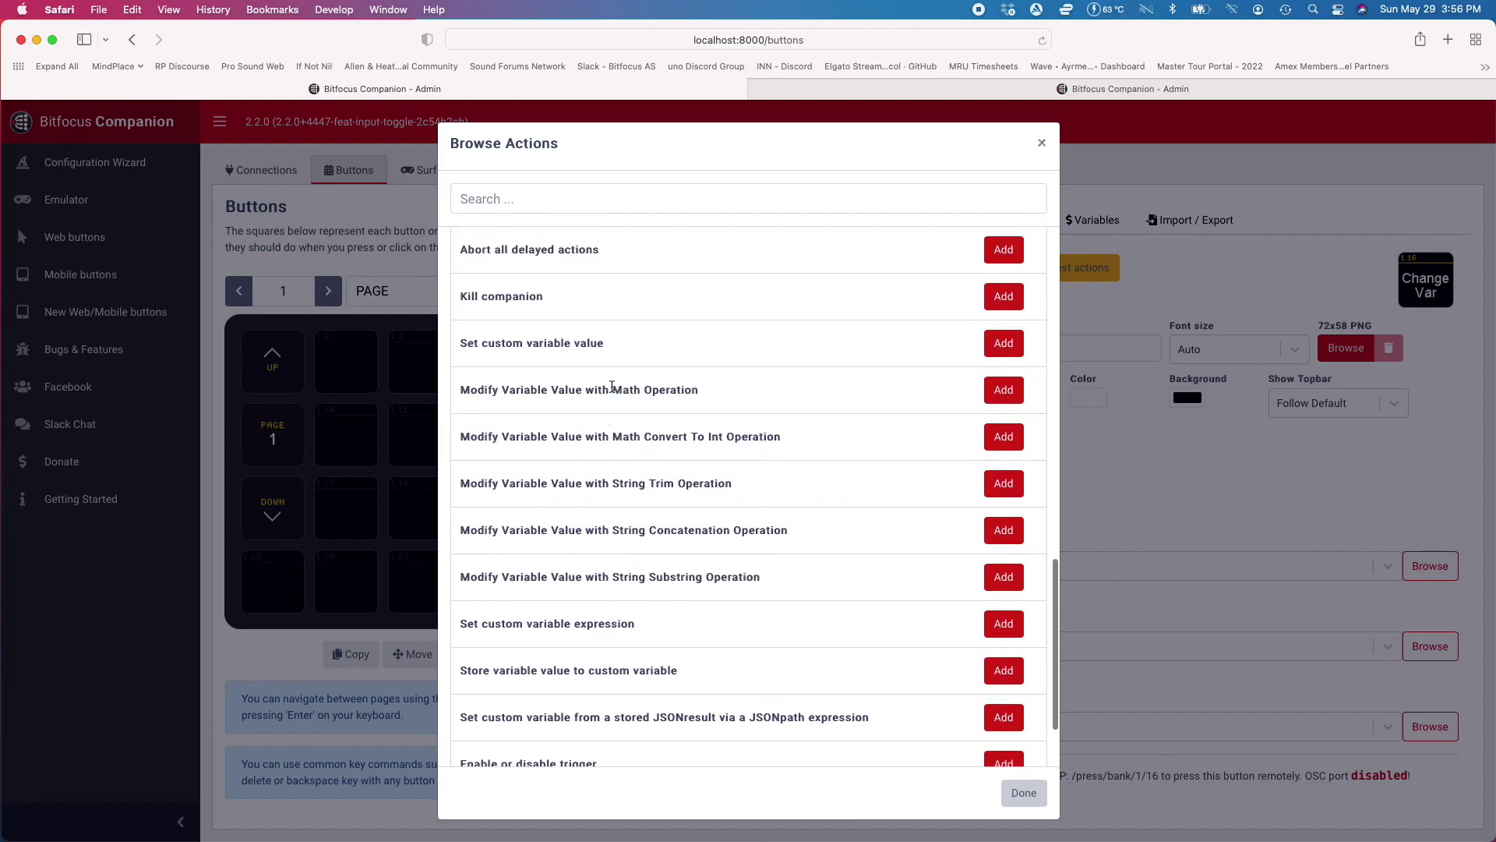
{"action": "left_click", "coordinate": [1005, 390]}
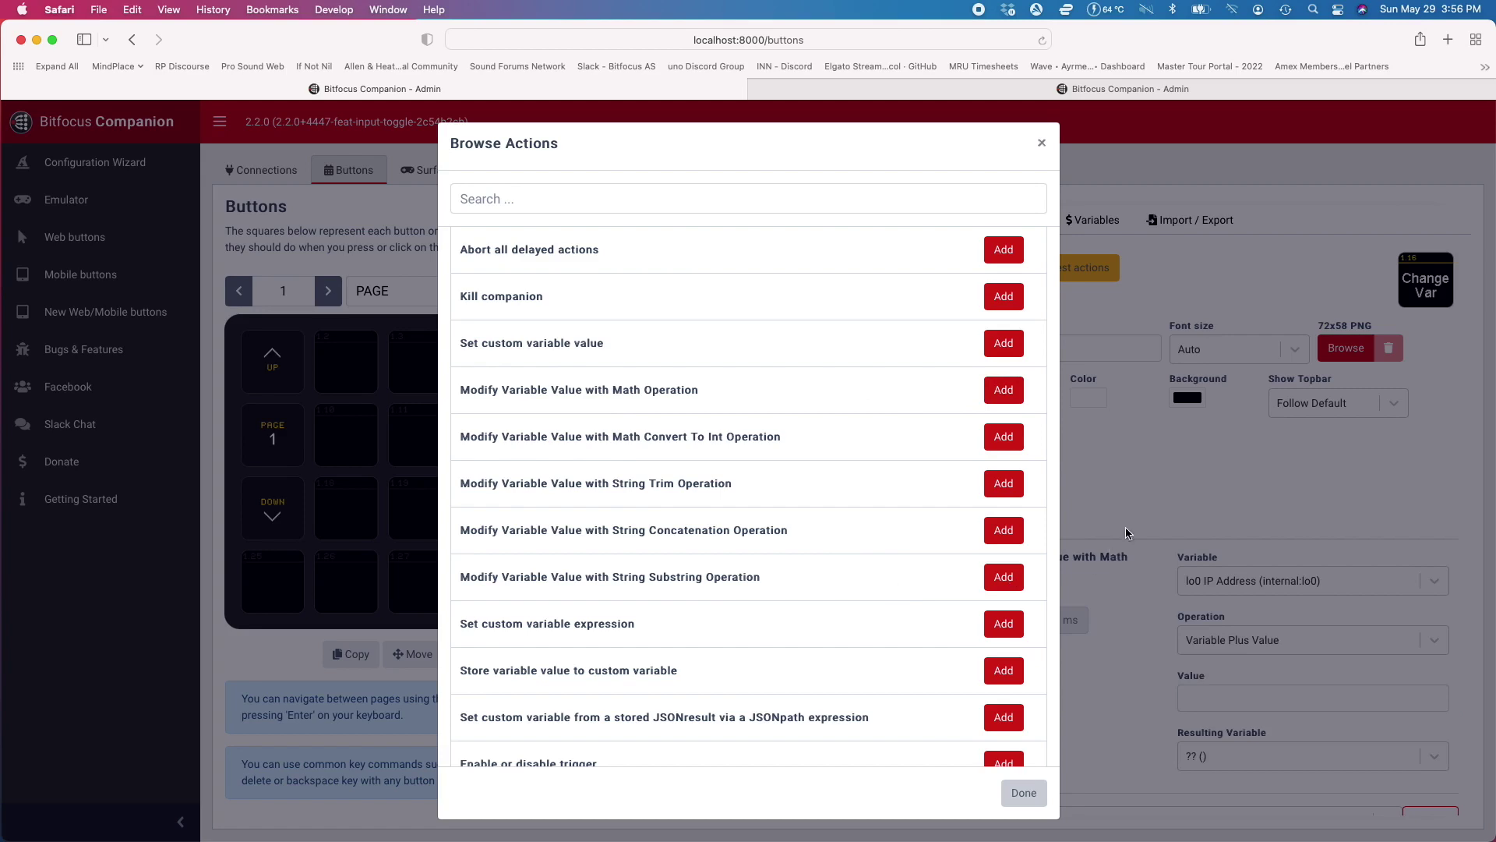
{"action": "left_click", "coordinate": [1007, 789]}
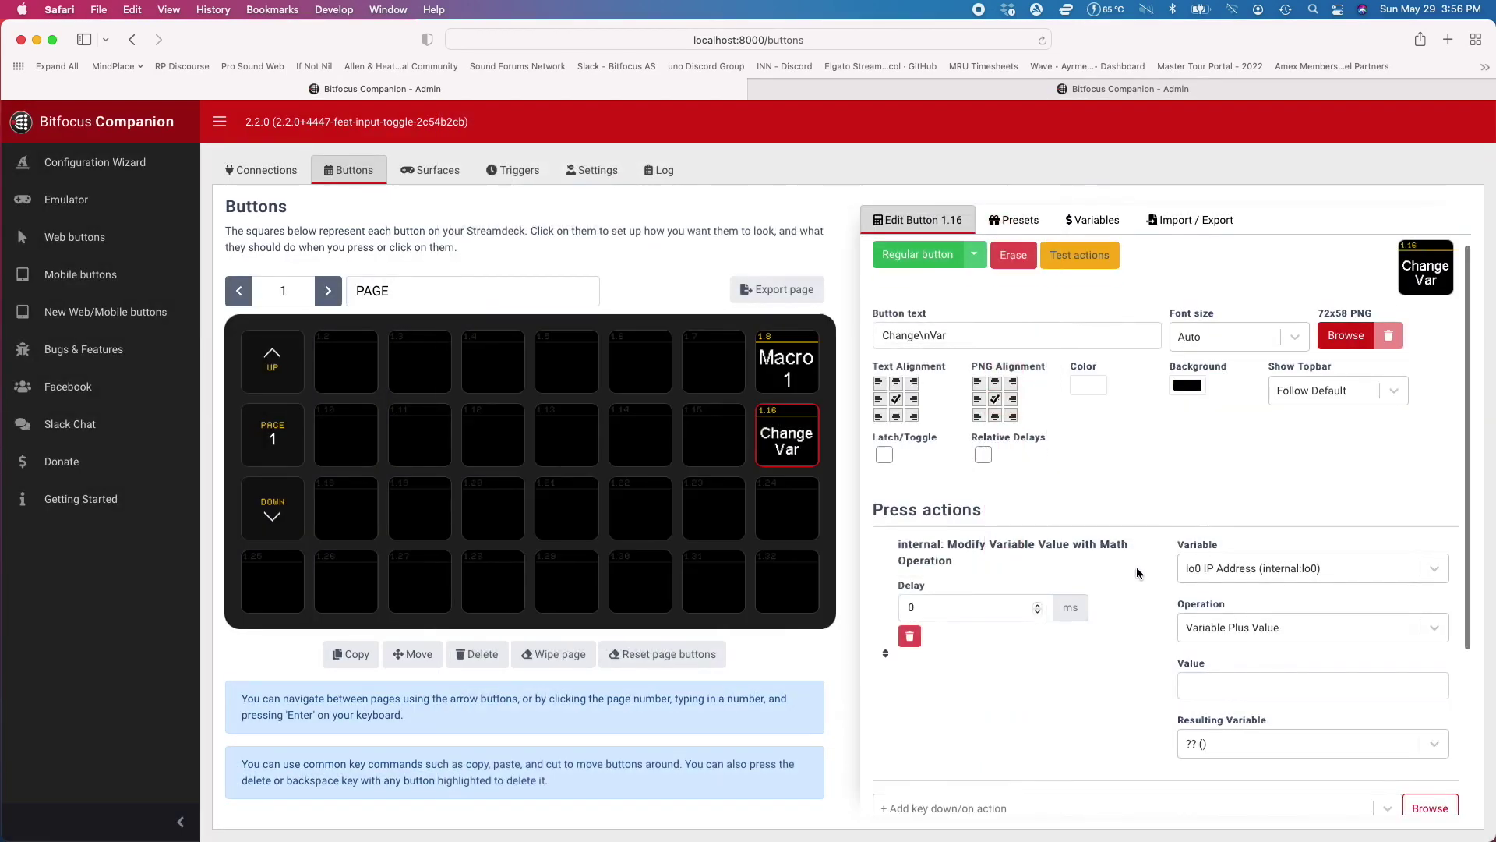
Configure the math action on internal:custom_Var1 with the operation Variable Multiplied By Value, value -1, and resulting variable Var1
{"action": "left_click", "coordinate": [1425, 569]}
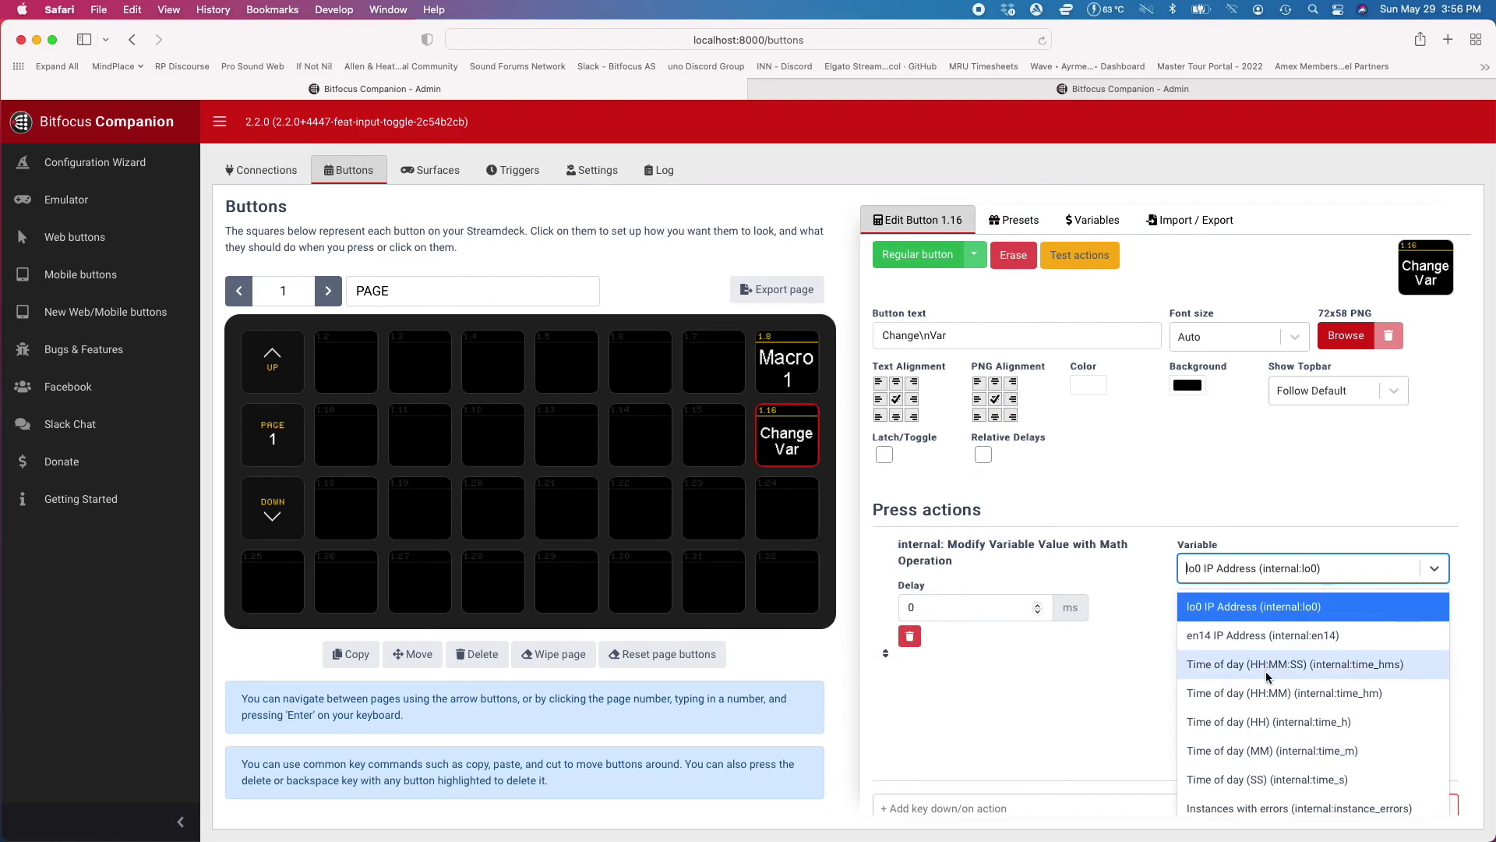
{"action": "scroll", "coordinate": [1269, 672], "scroll_direction": "down", "scroll_amount": 5}
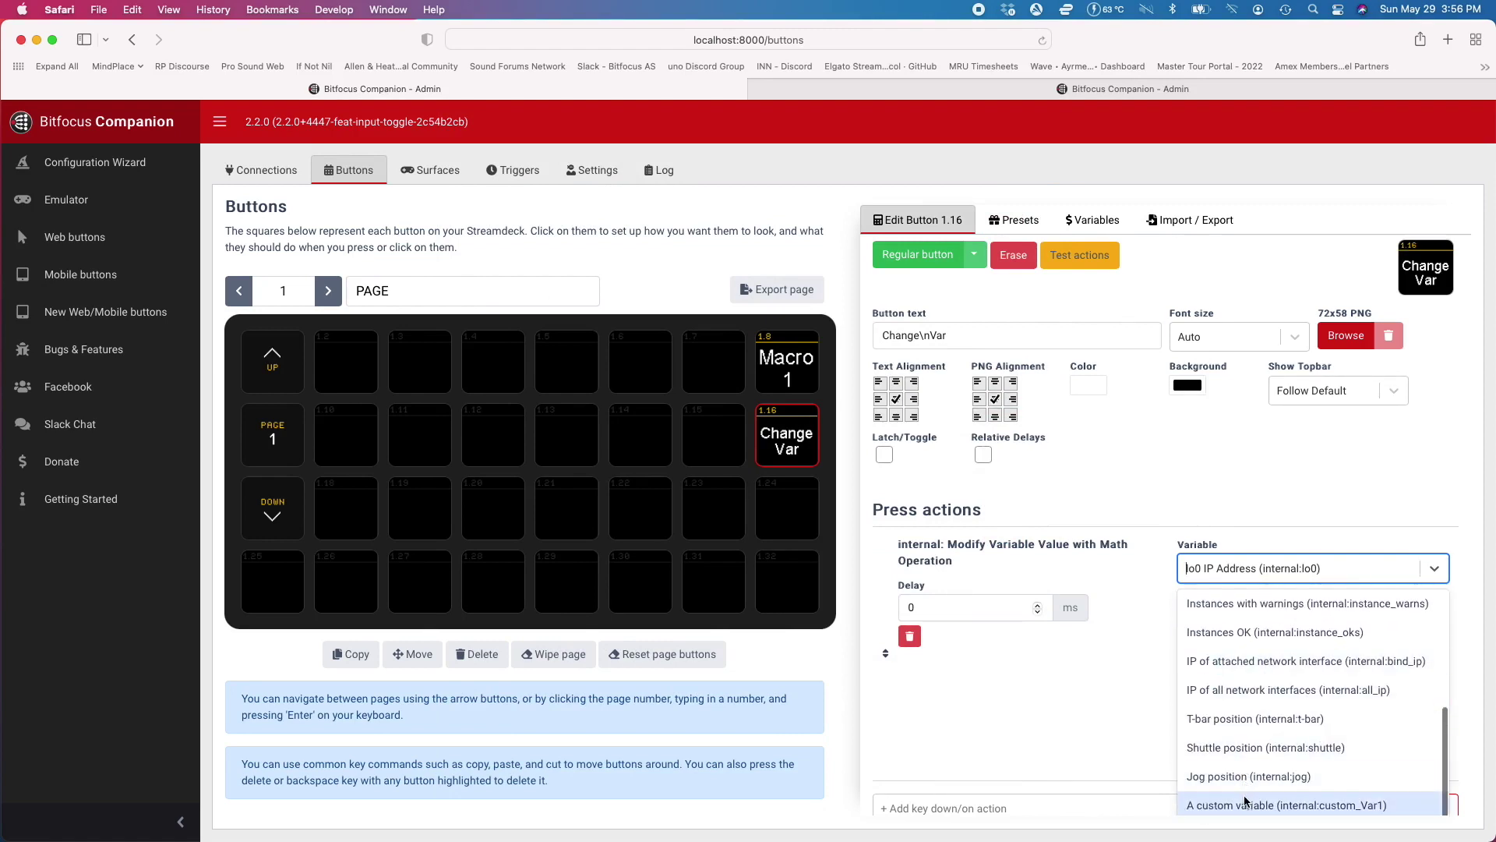
{"action": "left_click", "coordinate": [1244, 805]}
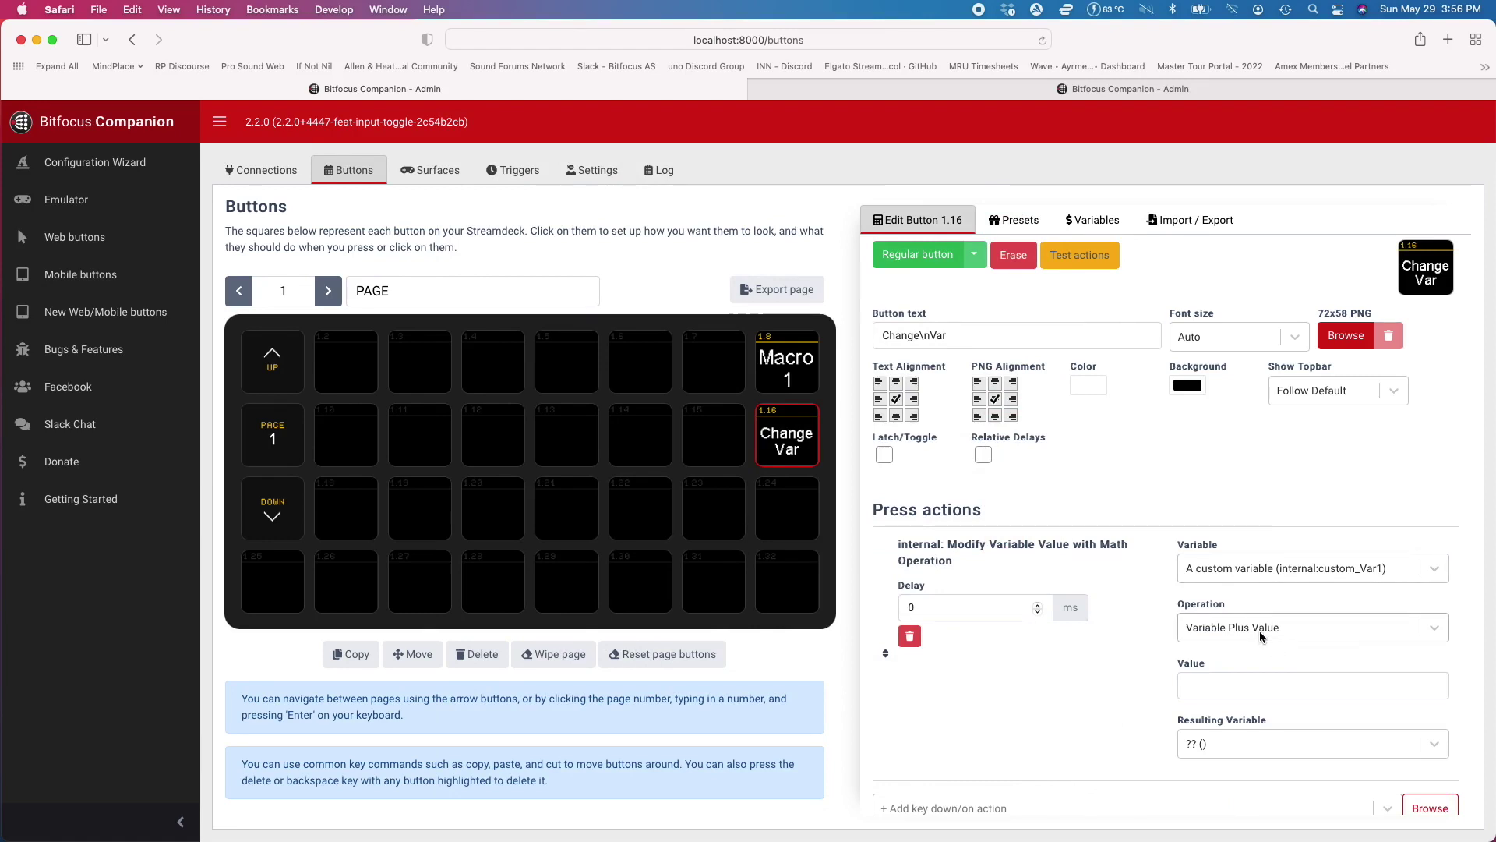
{"action": "left_click", "coordinate": [1434, 627]}
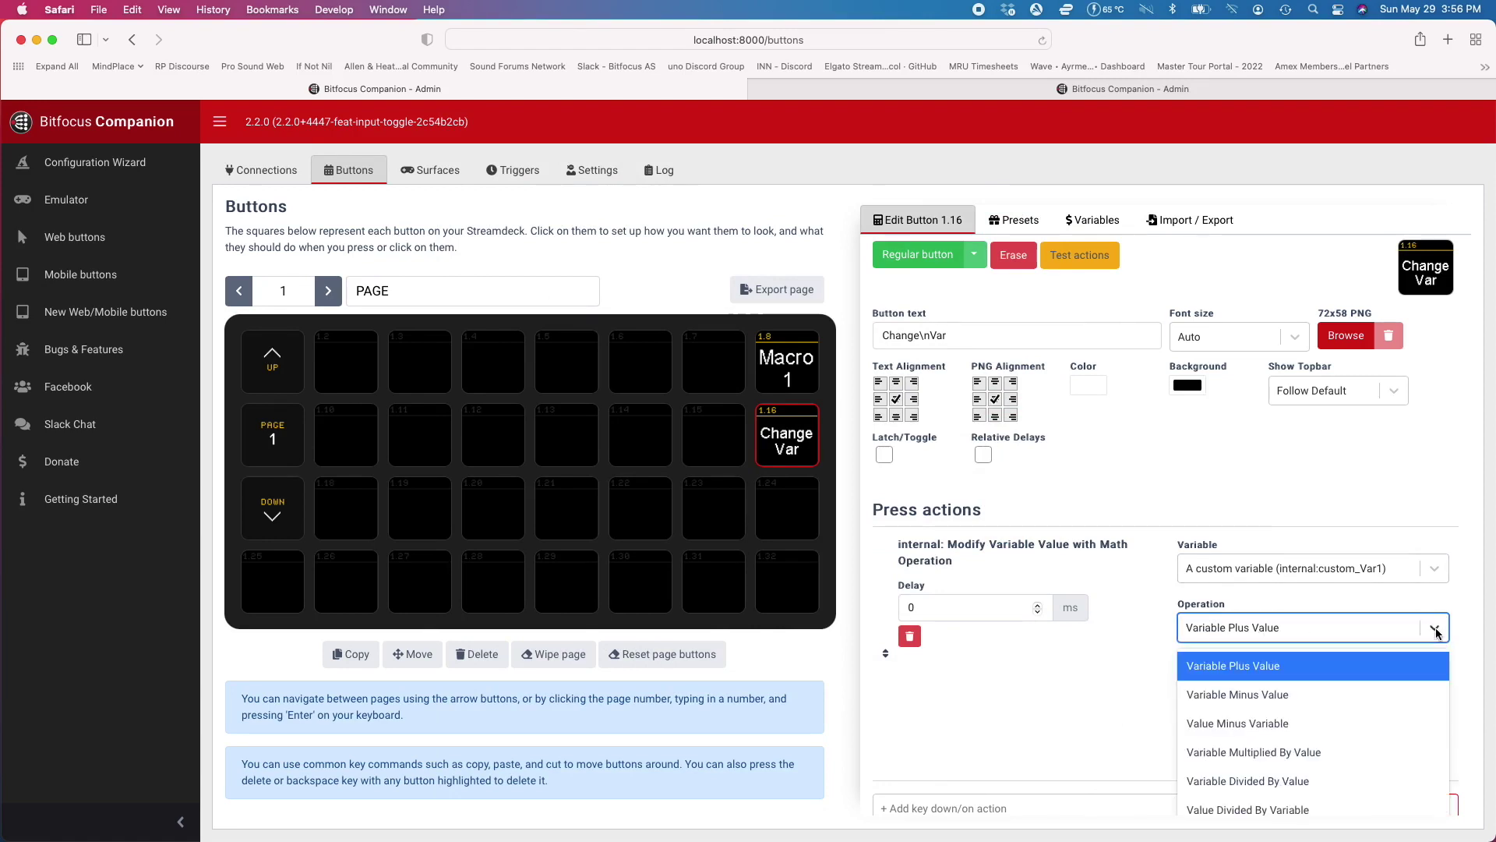
{"action": "left_click", "coordinate": [1288, 751]}
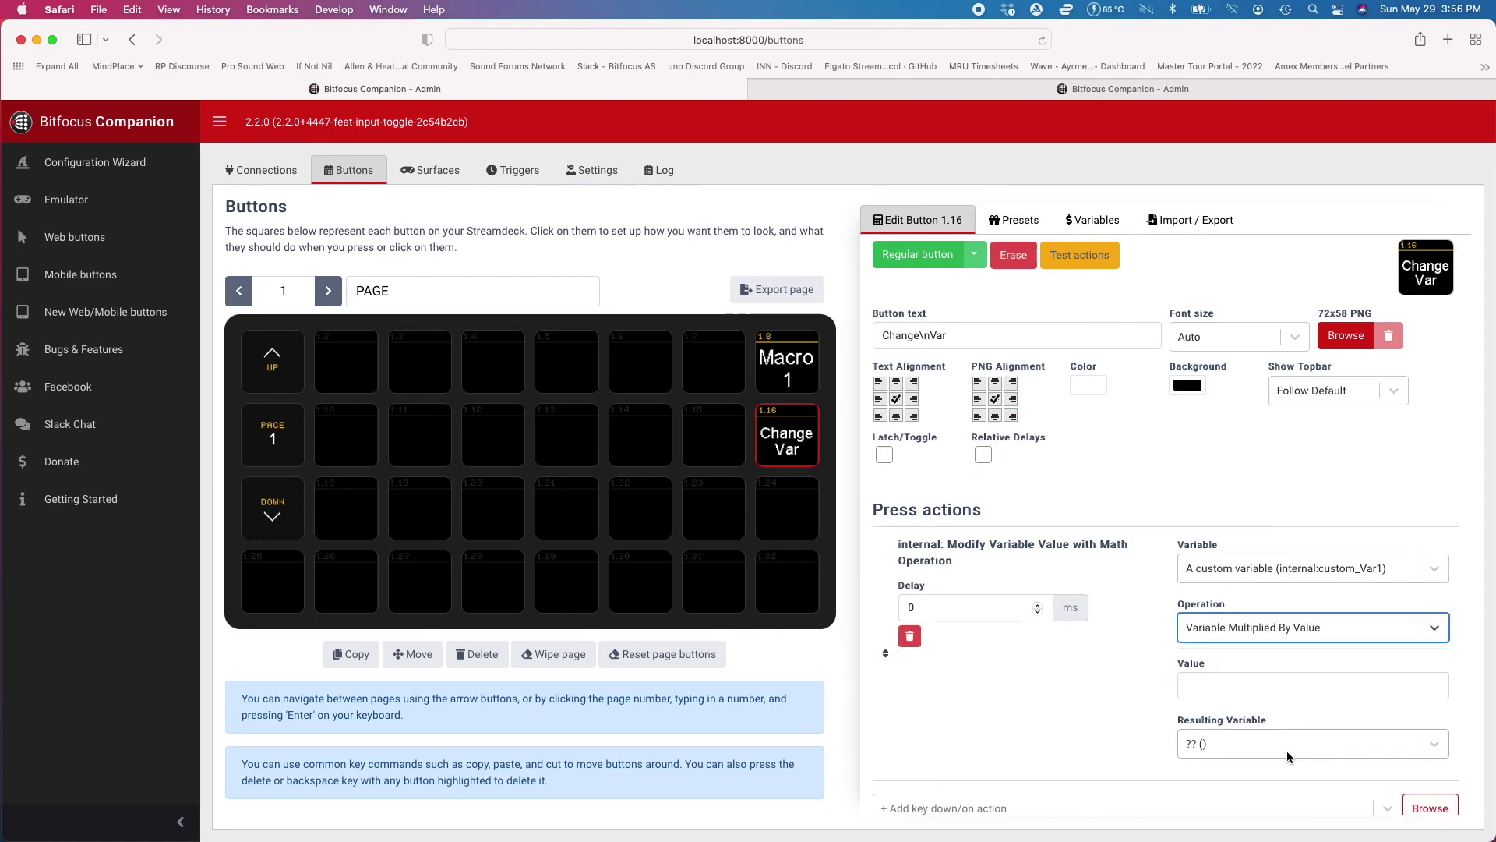
{"action": "left_click", "coordinate": [1218, 683]}
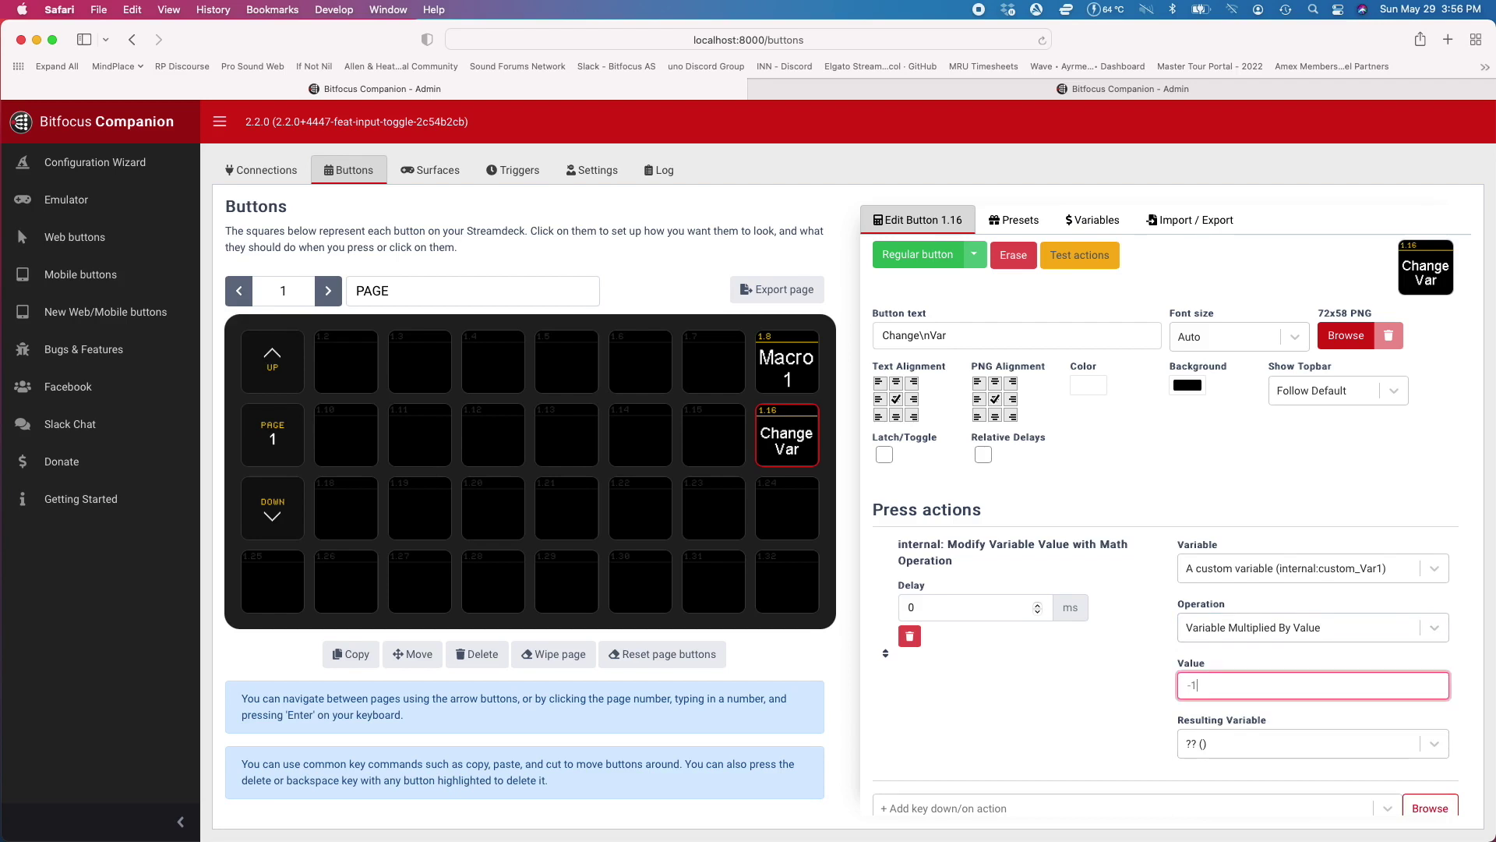
{"action": "left_click", "coordinate": [1227, 749]}
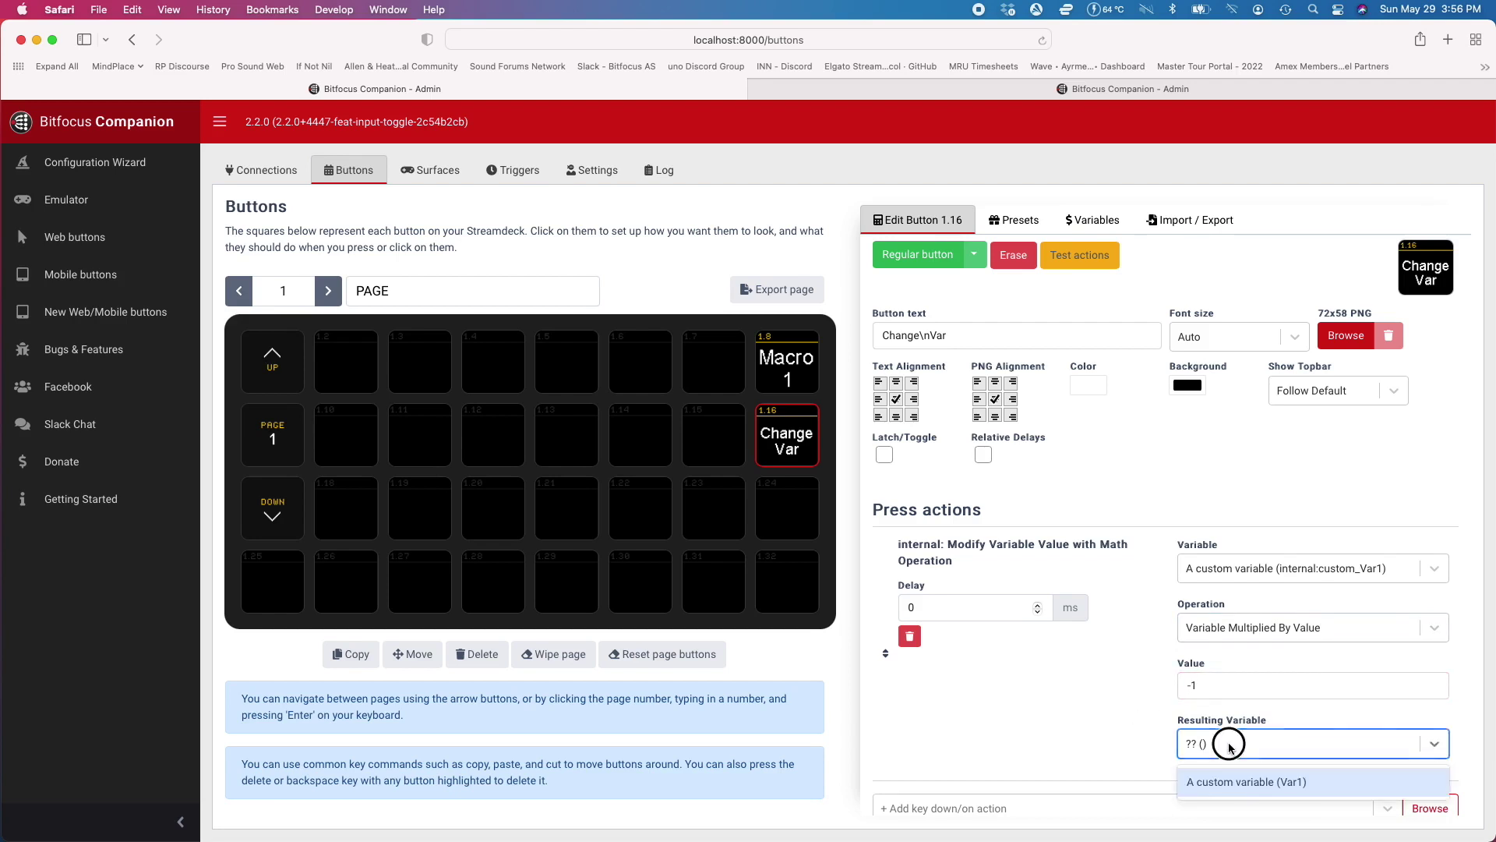
{"action": "left_click", "coordinate": [1236, 784]}
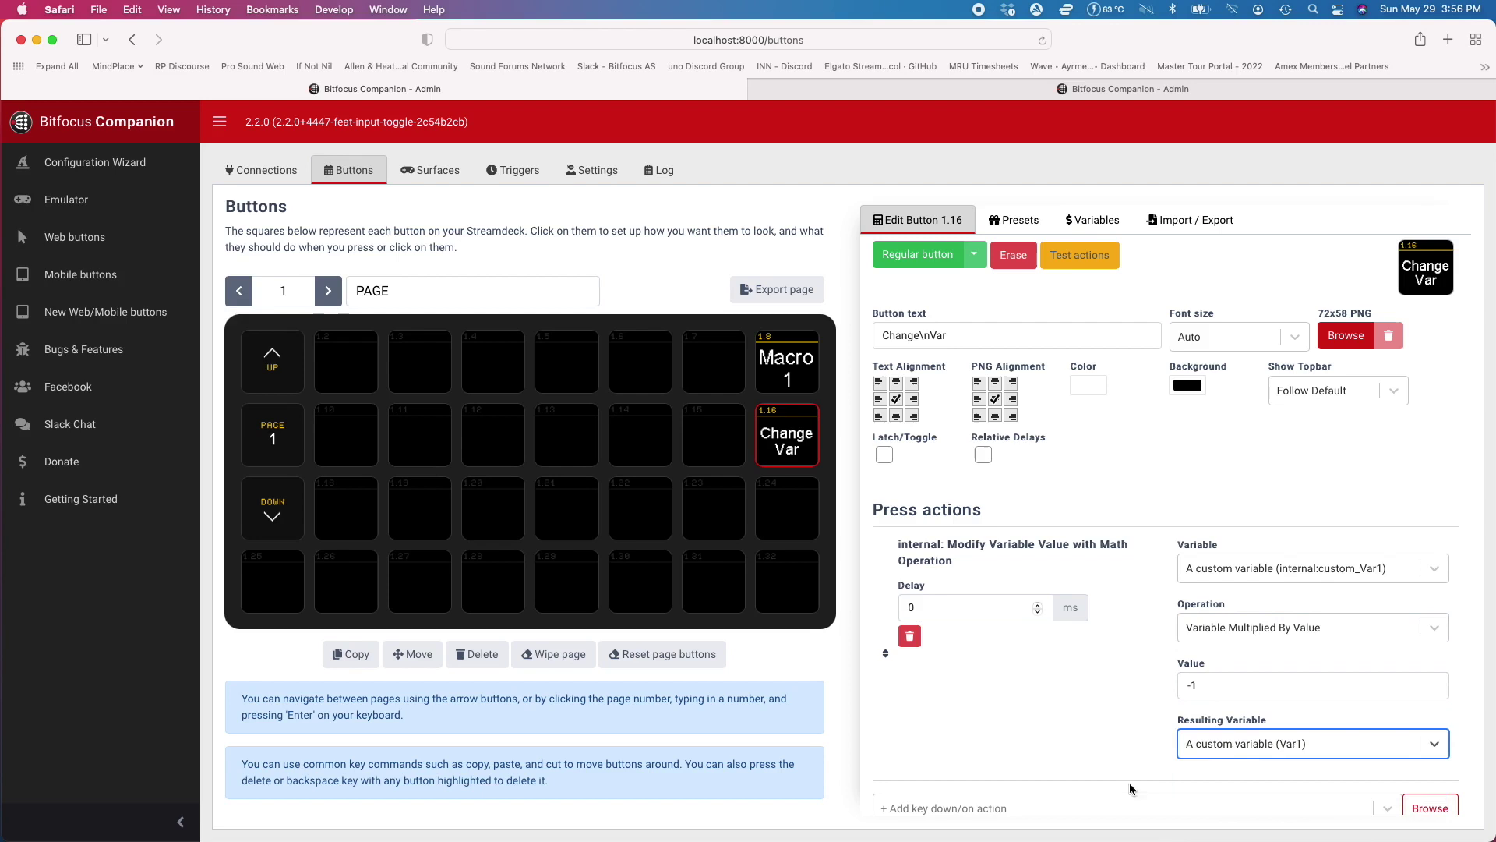
Change the button text of the Change Var button to "+/-"
{"action": "left_click", "coordinate": [789, 446]}
{"action": "triple_click", "coordinate": [948, 349]}
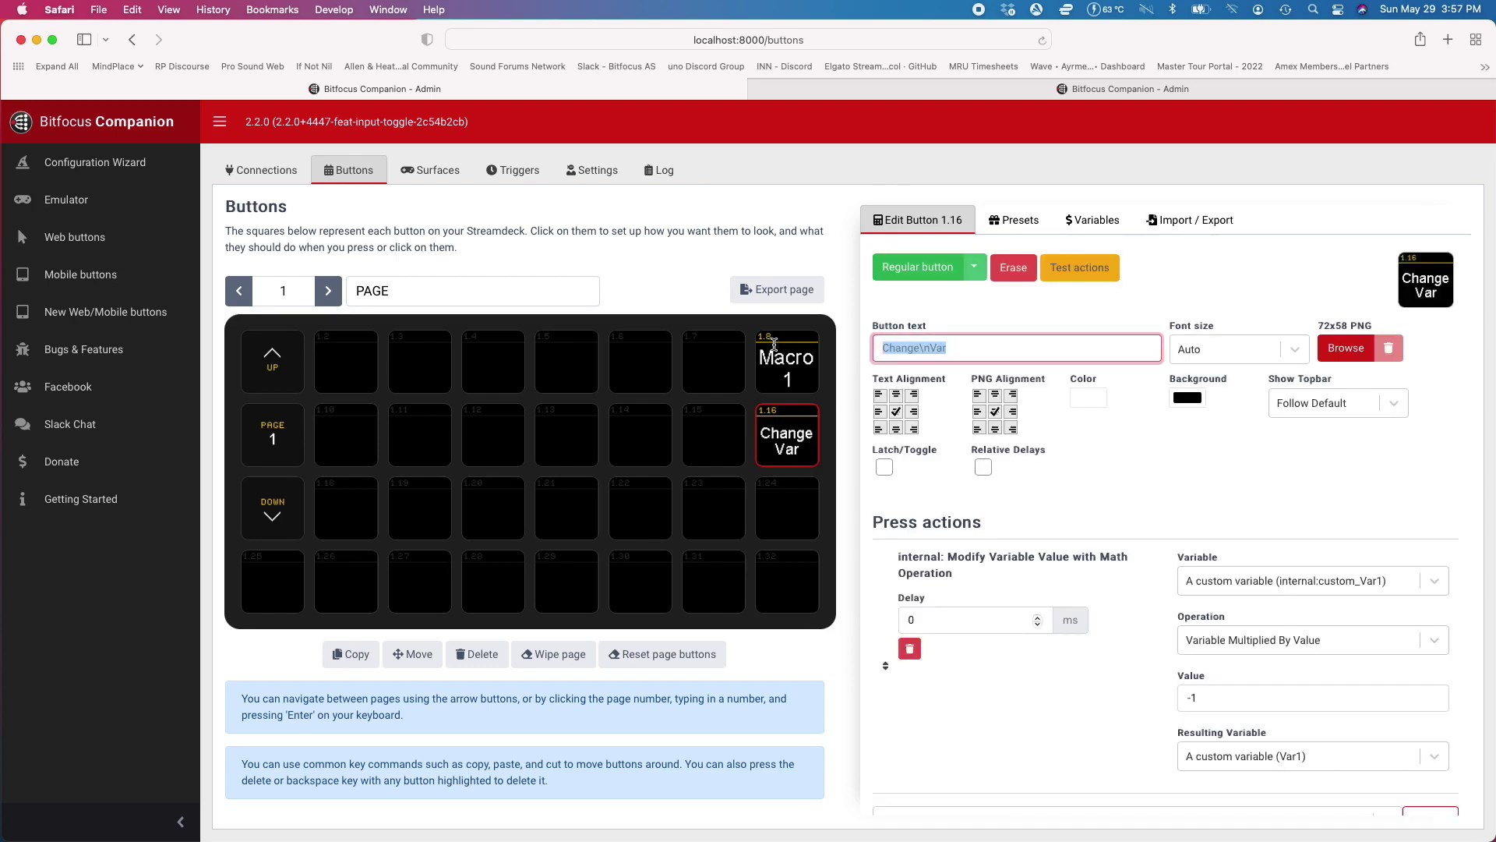
{"action": "type", "text": "+/-"}
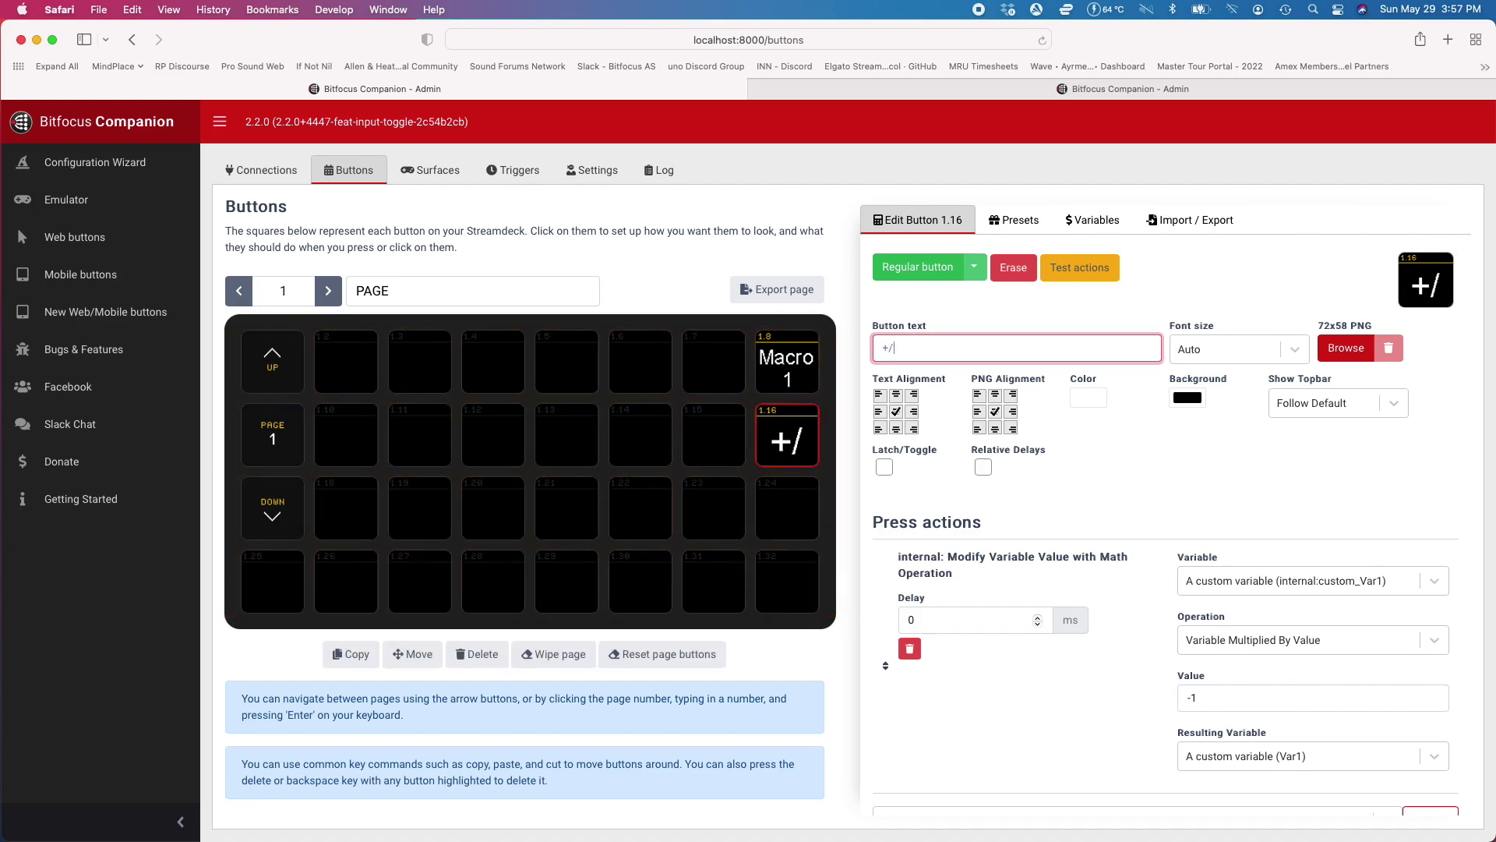
Change the Macro 1 button's text to "Inc/Dec\nCh 1" so it is split over two lines
{"action": "left_click", "coordinate": [795, 371]}
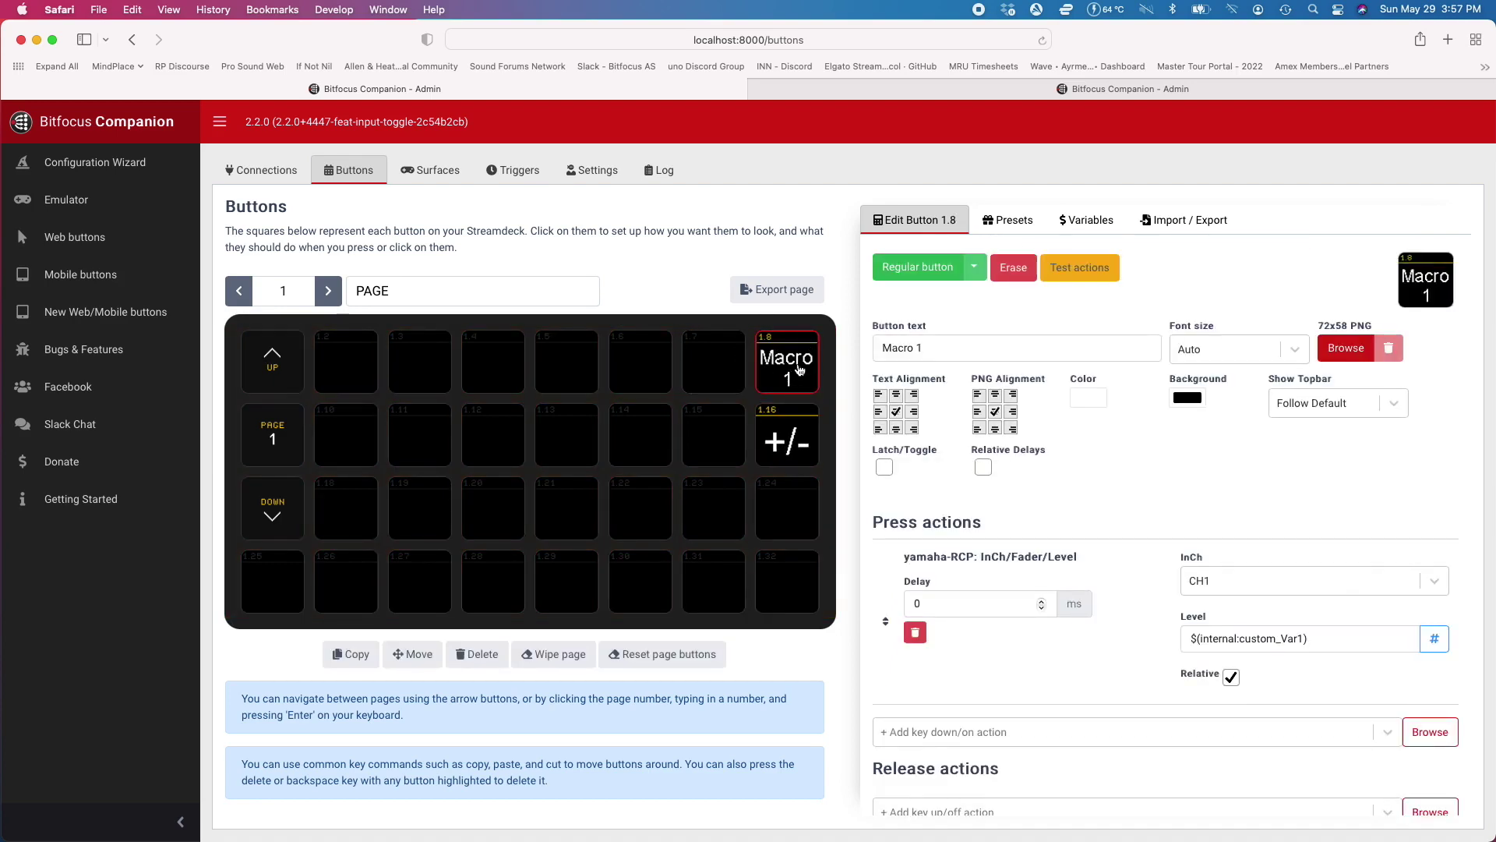
{"action": "triple_click", "coordinate": [925, 345]}
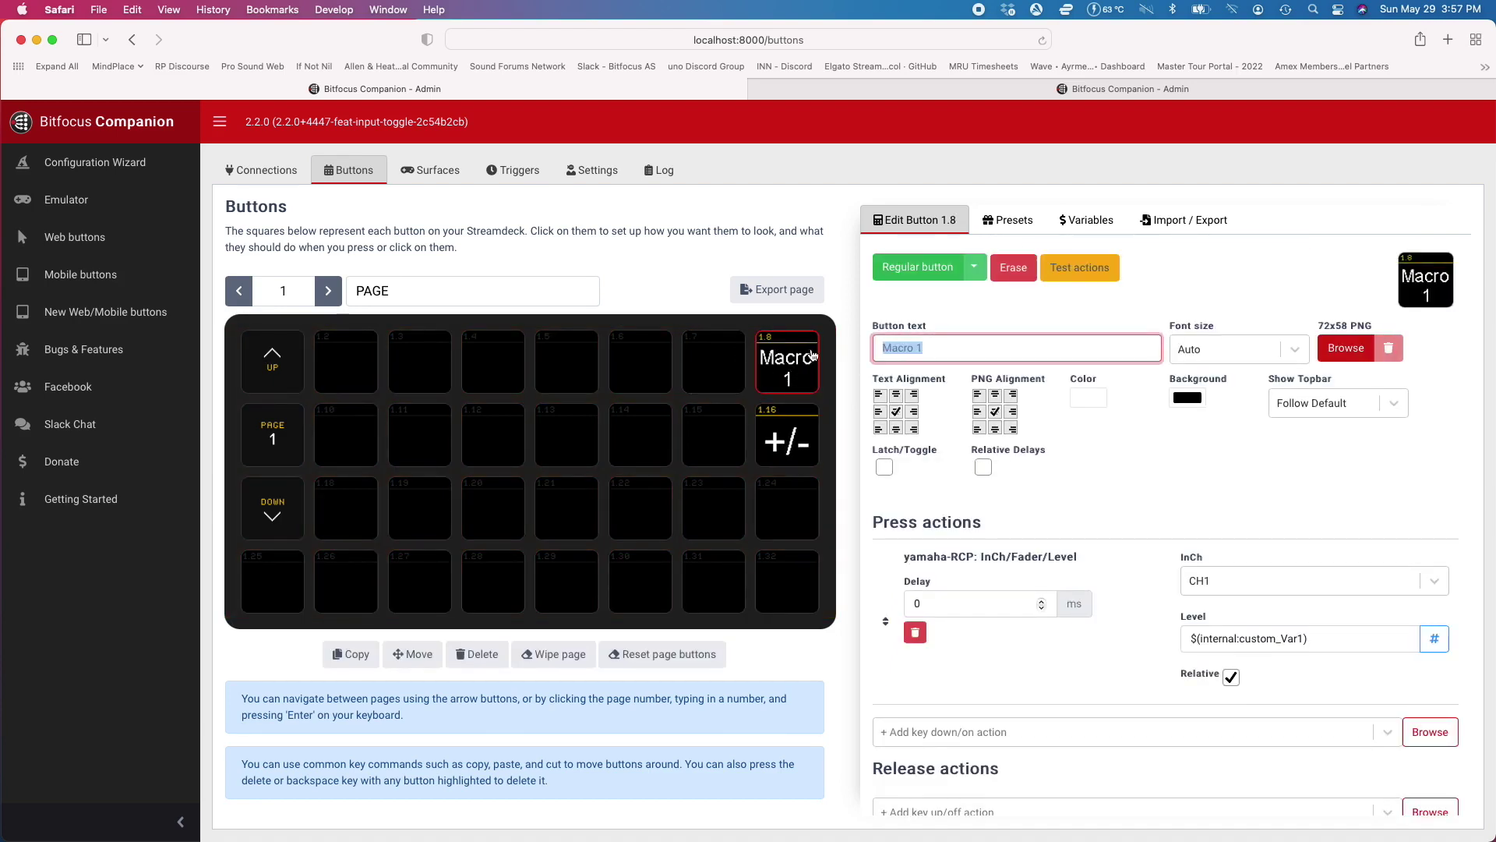
{"action": "type", "text": "Inc/Dec"}
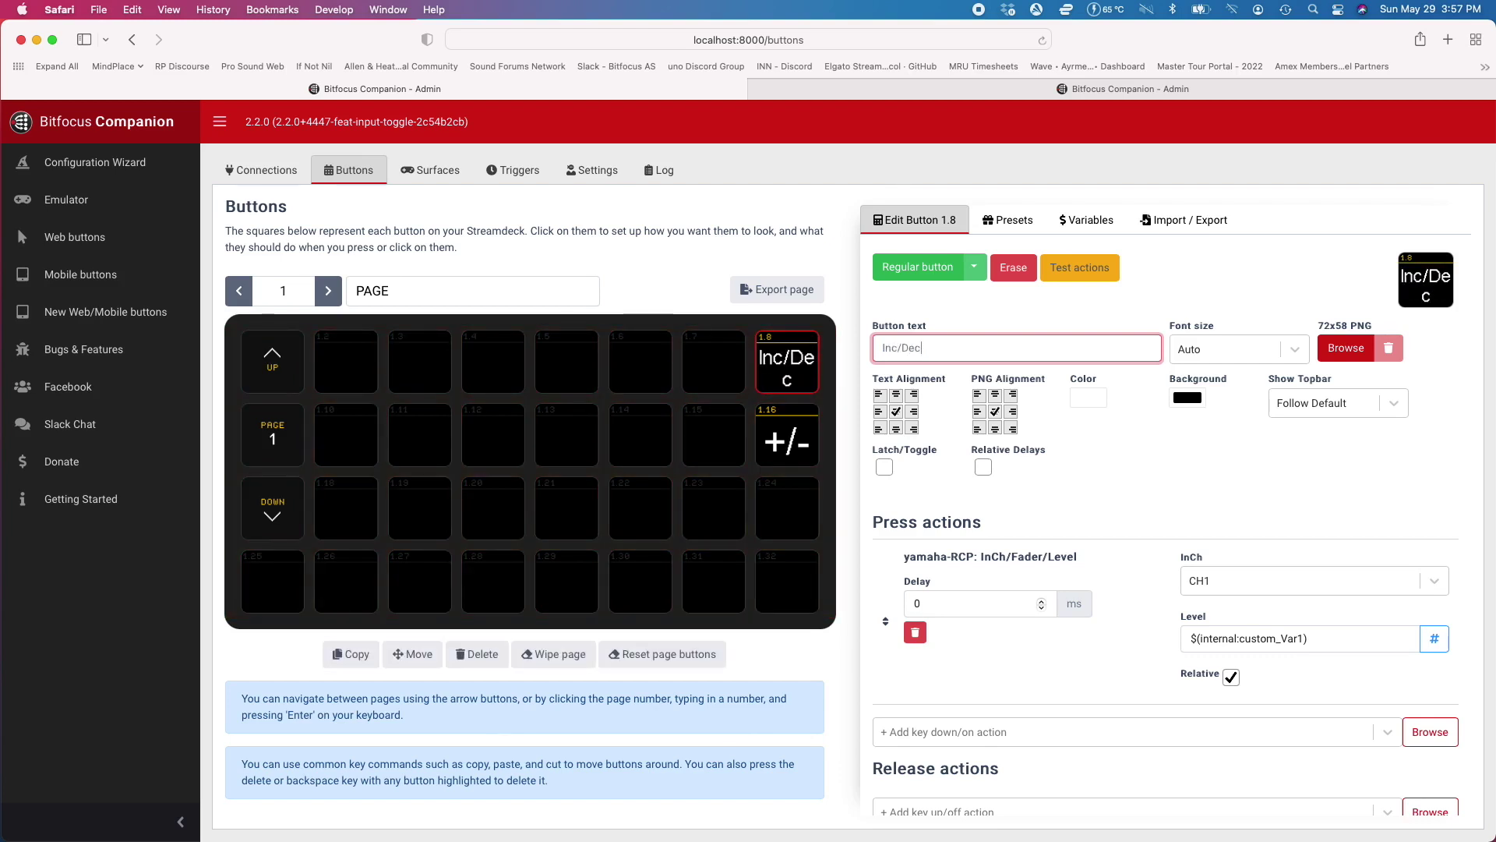
{"action": "type", "text": "\\nC"}
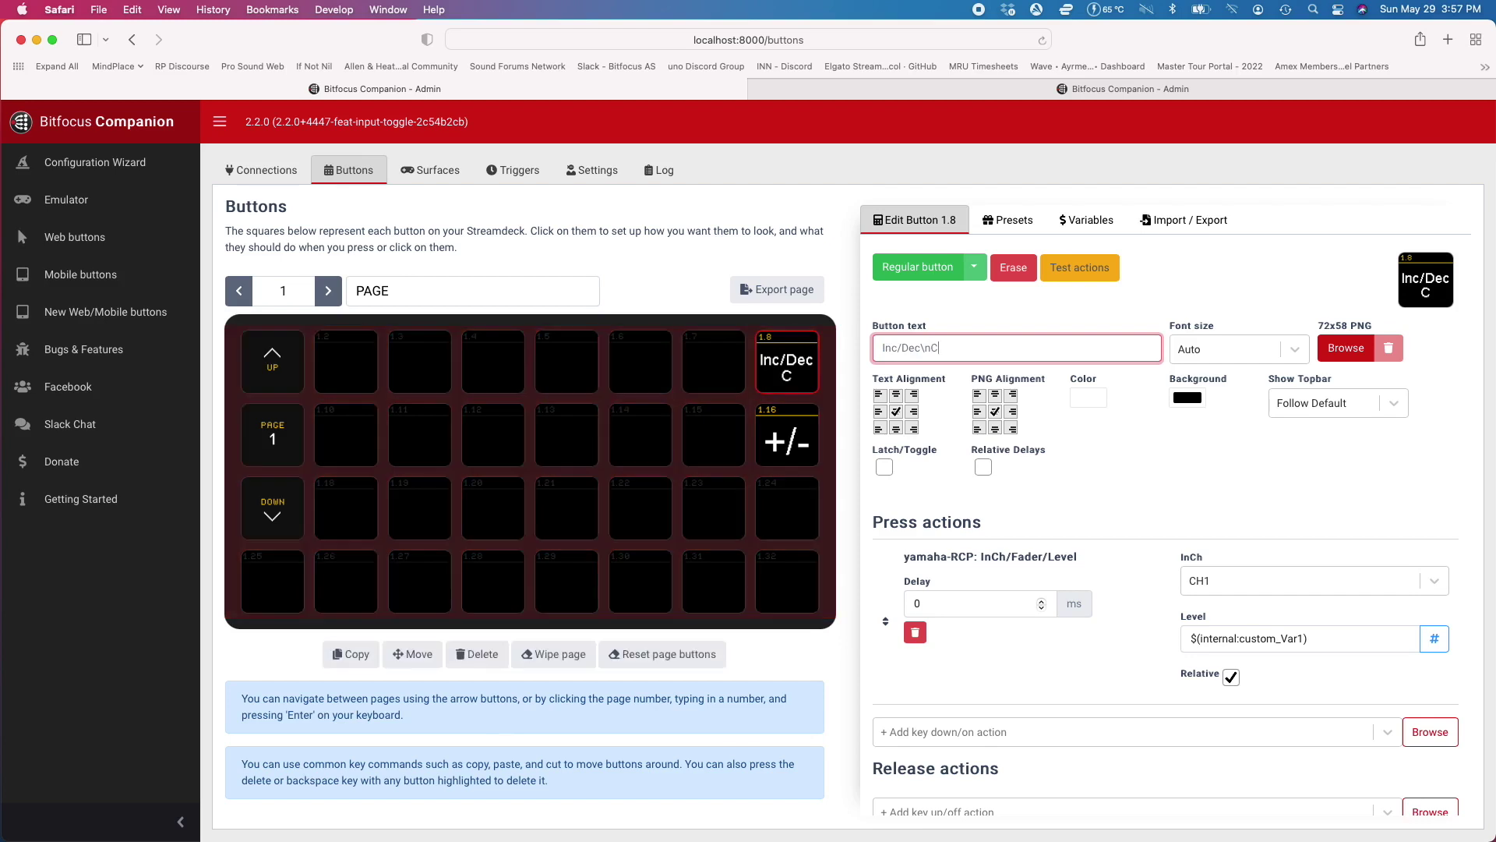
{"action": "type", "text": "h 1"}
Trigger the +/- button in the emulator and compare the current value of the custom variable Var1 after each trigger
{"action": "left_click", "coordinate": [1083, 221]}
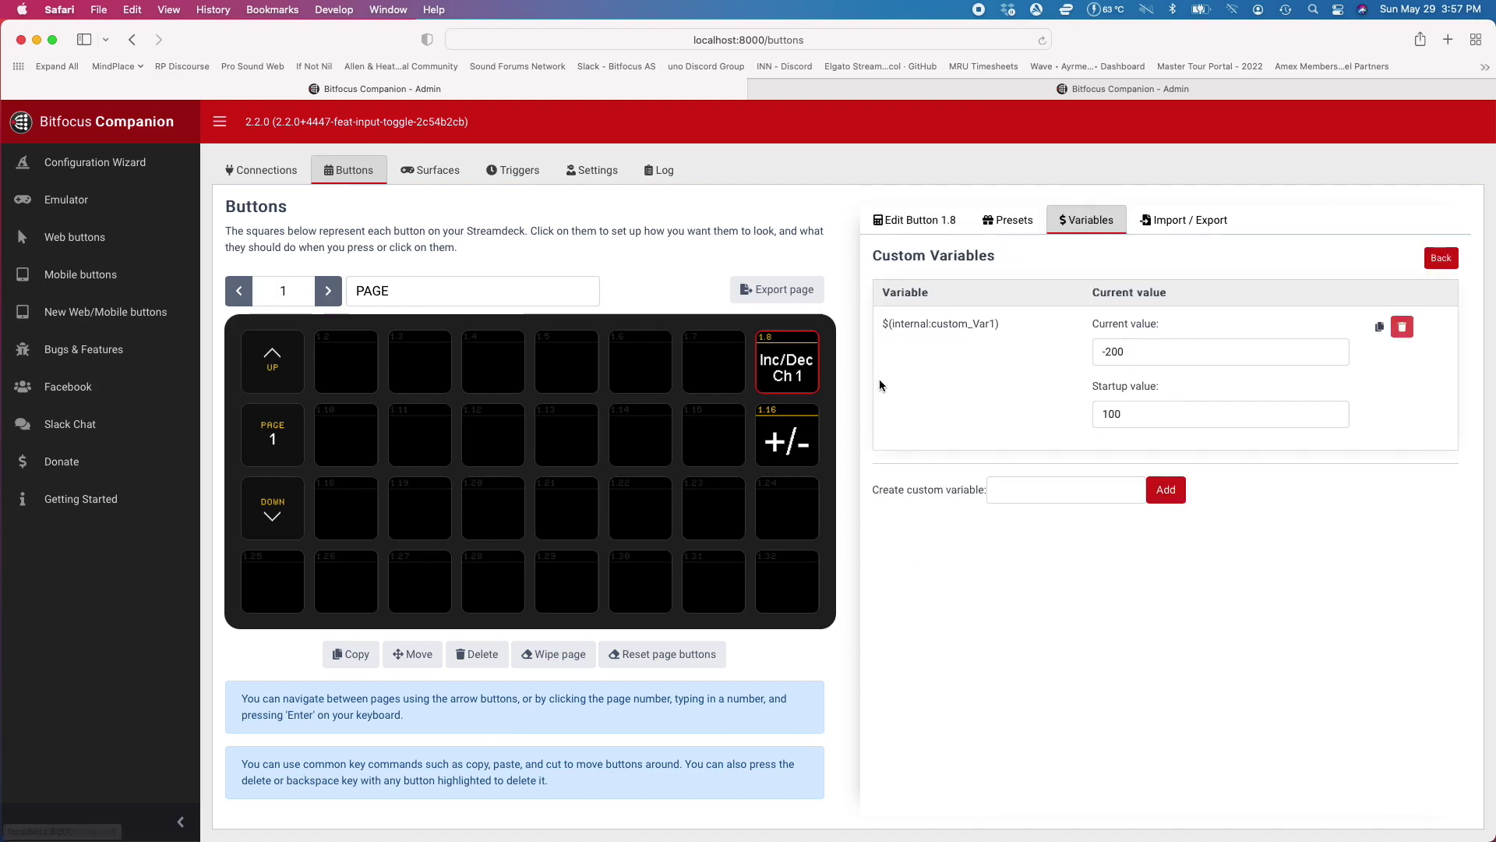
{"action": "left_click", "coordinate": [792, 445]}
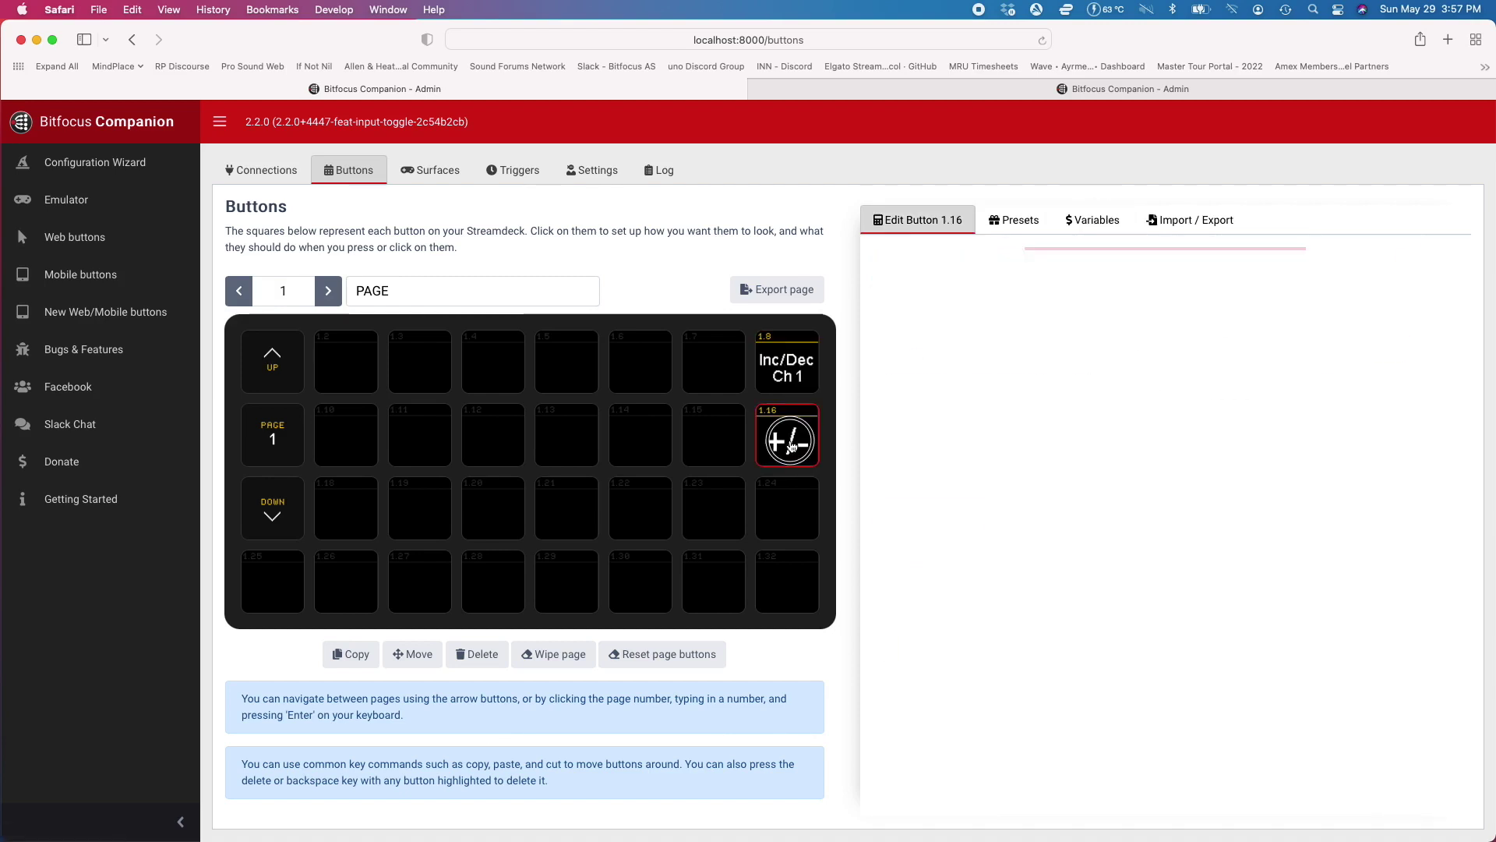
{"action": "left_click", "coordinate": [1090, 220]}
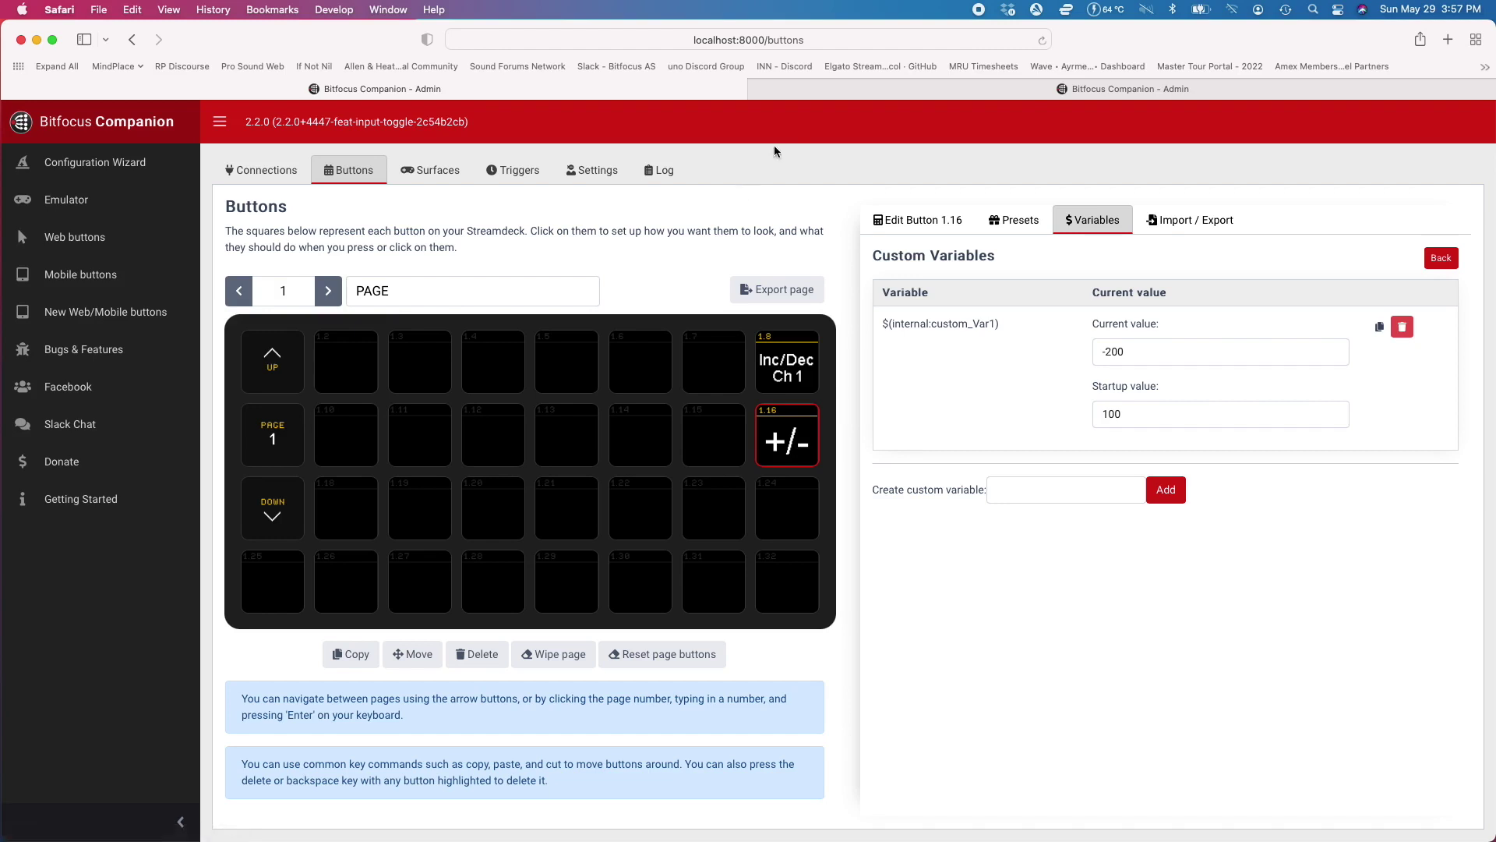
{"action": "left_click", "coordinate": [1044, 96]}
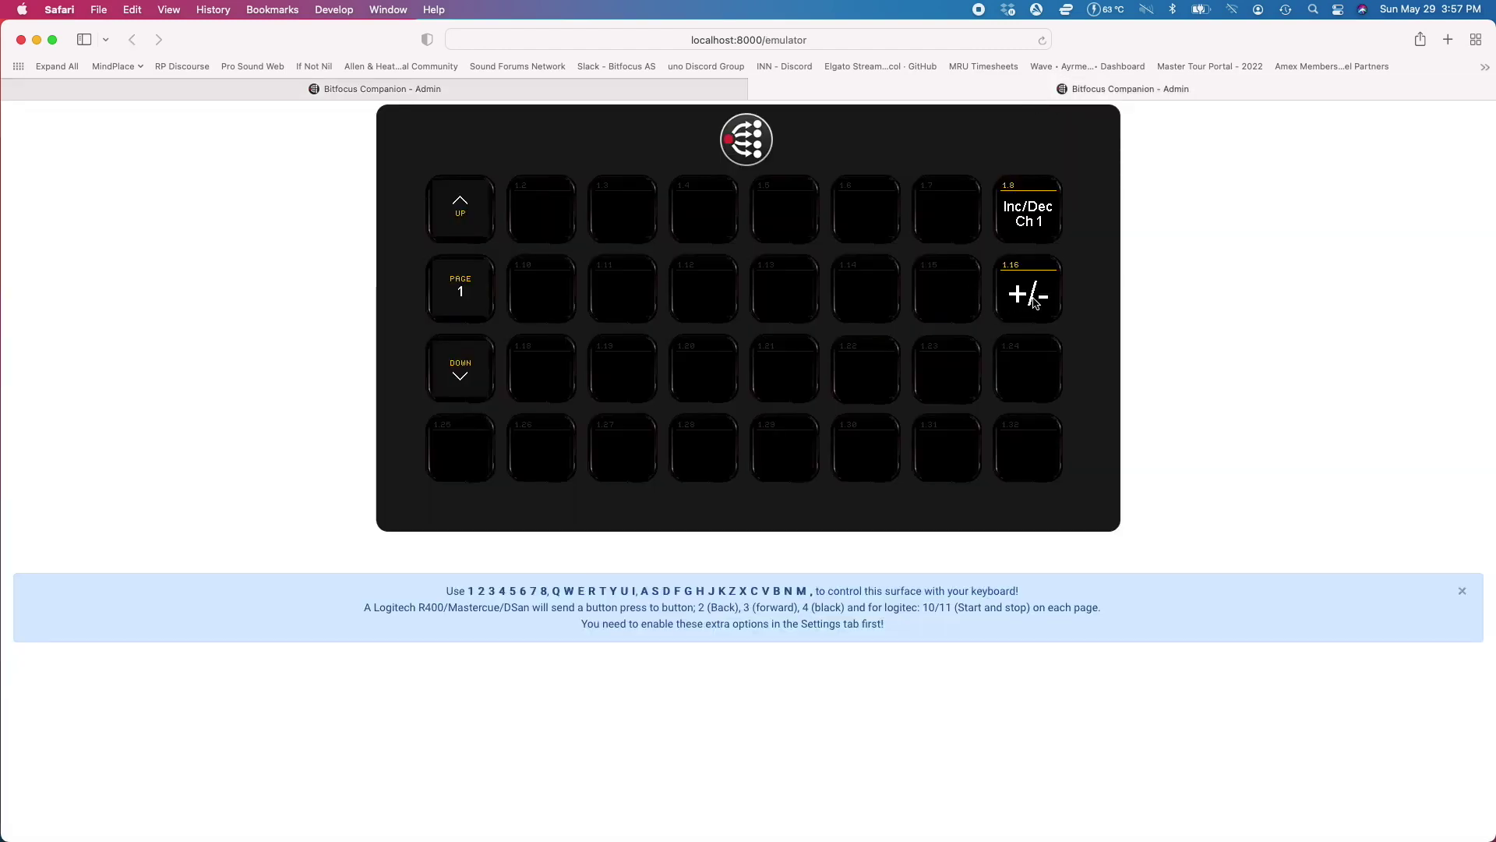
{"action": "left_click", "coordinate": [499, 92]}
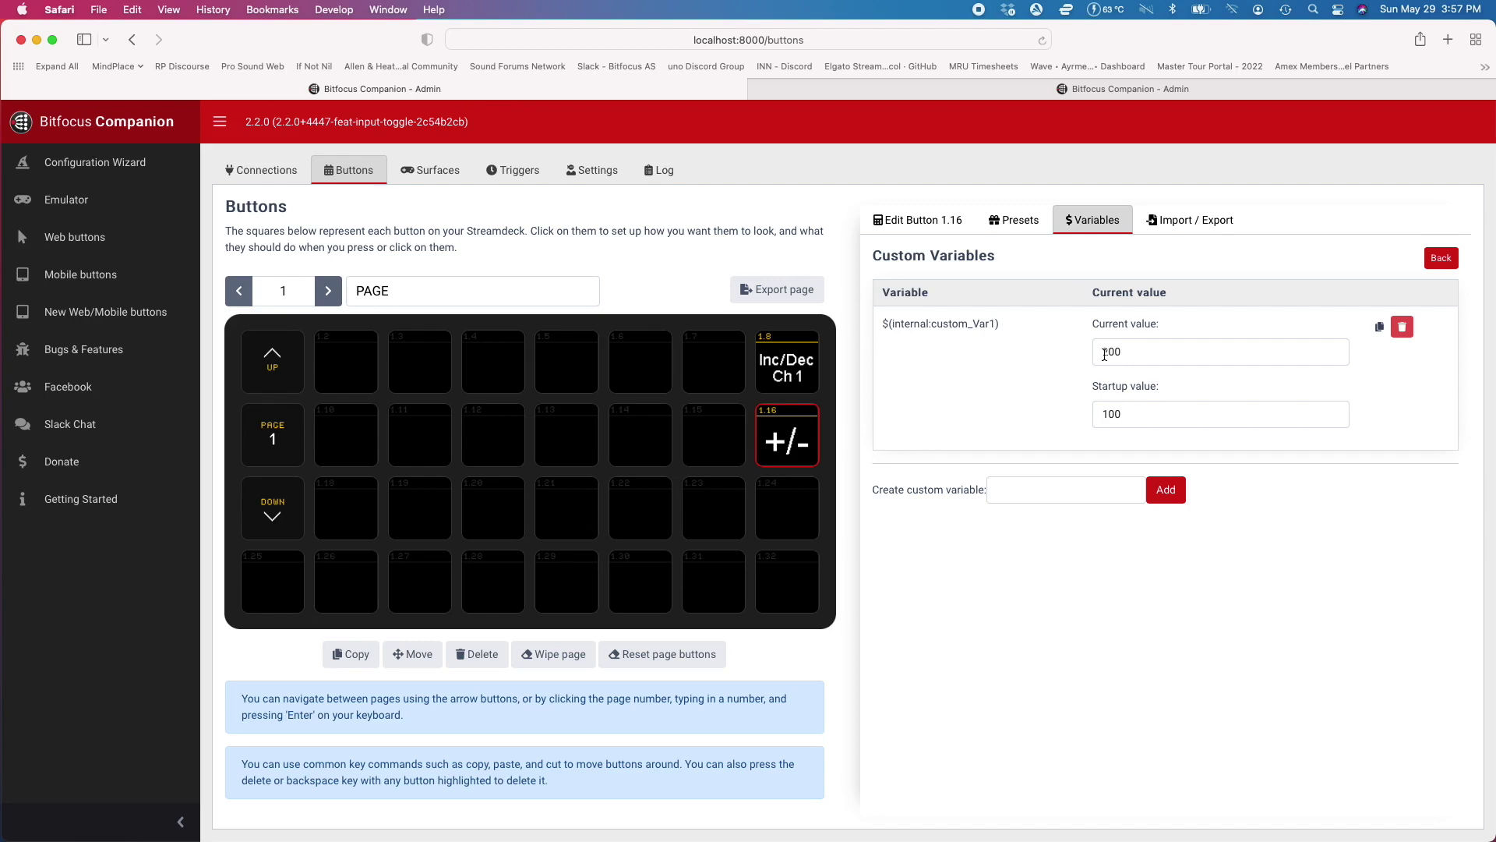
{"action": "left_click", "coordinate": [1104, 89]}
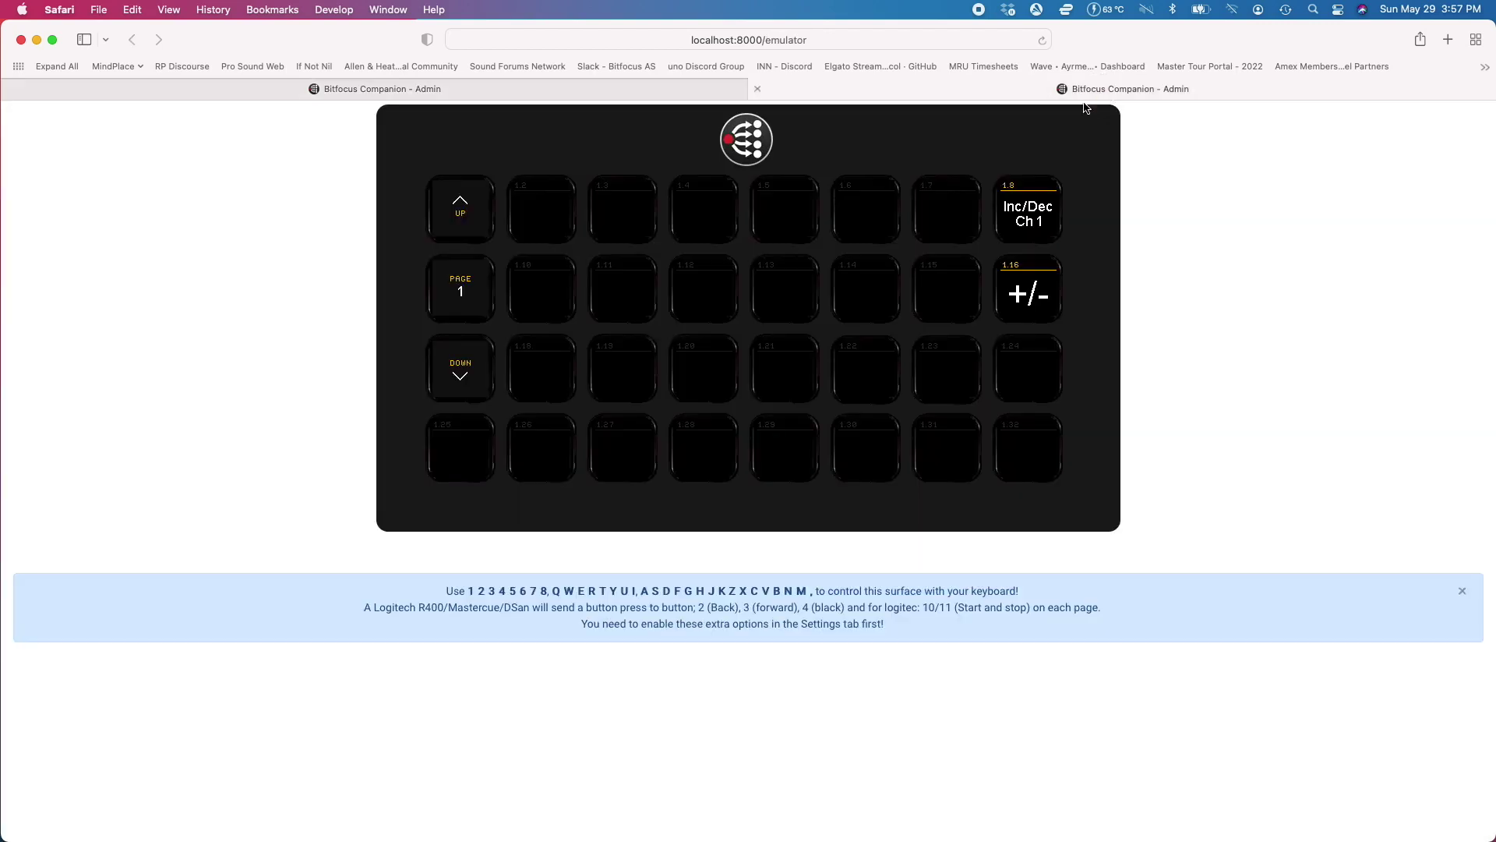
{"action": "left_click", "coordinate": [434, 90]}
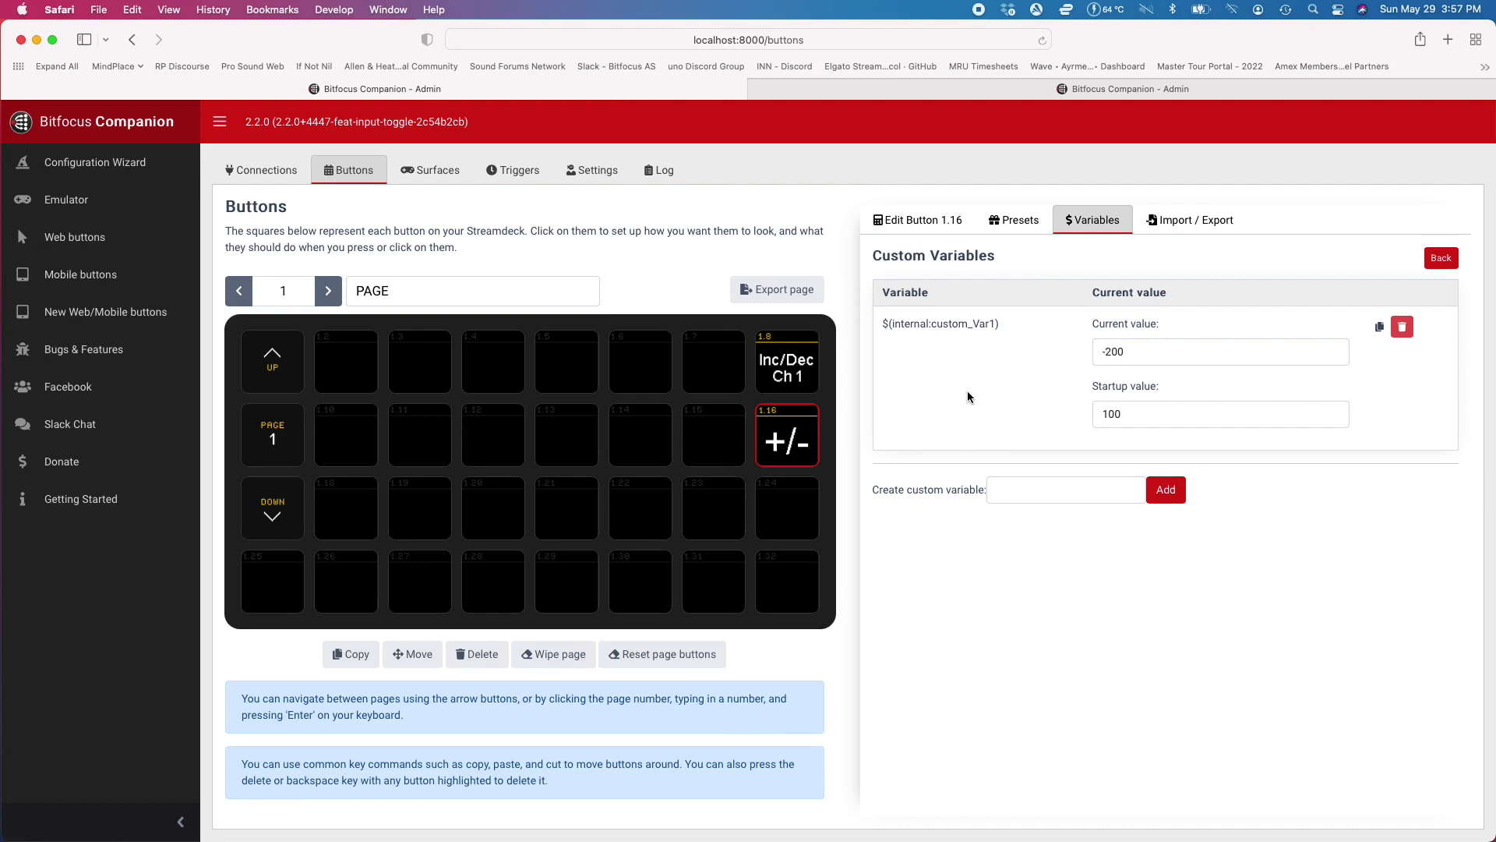
Review the multiplication value in the +/- button's math press action, keeping it at -1
{"action": "left_click", "coordinate": [782, 442]}
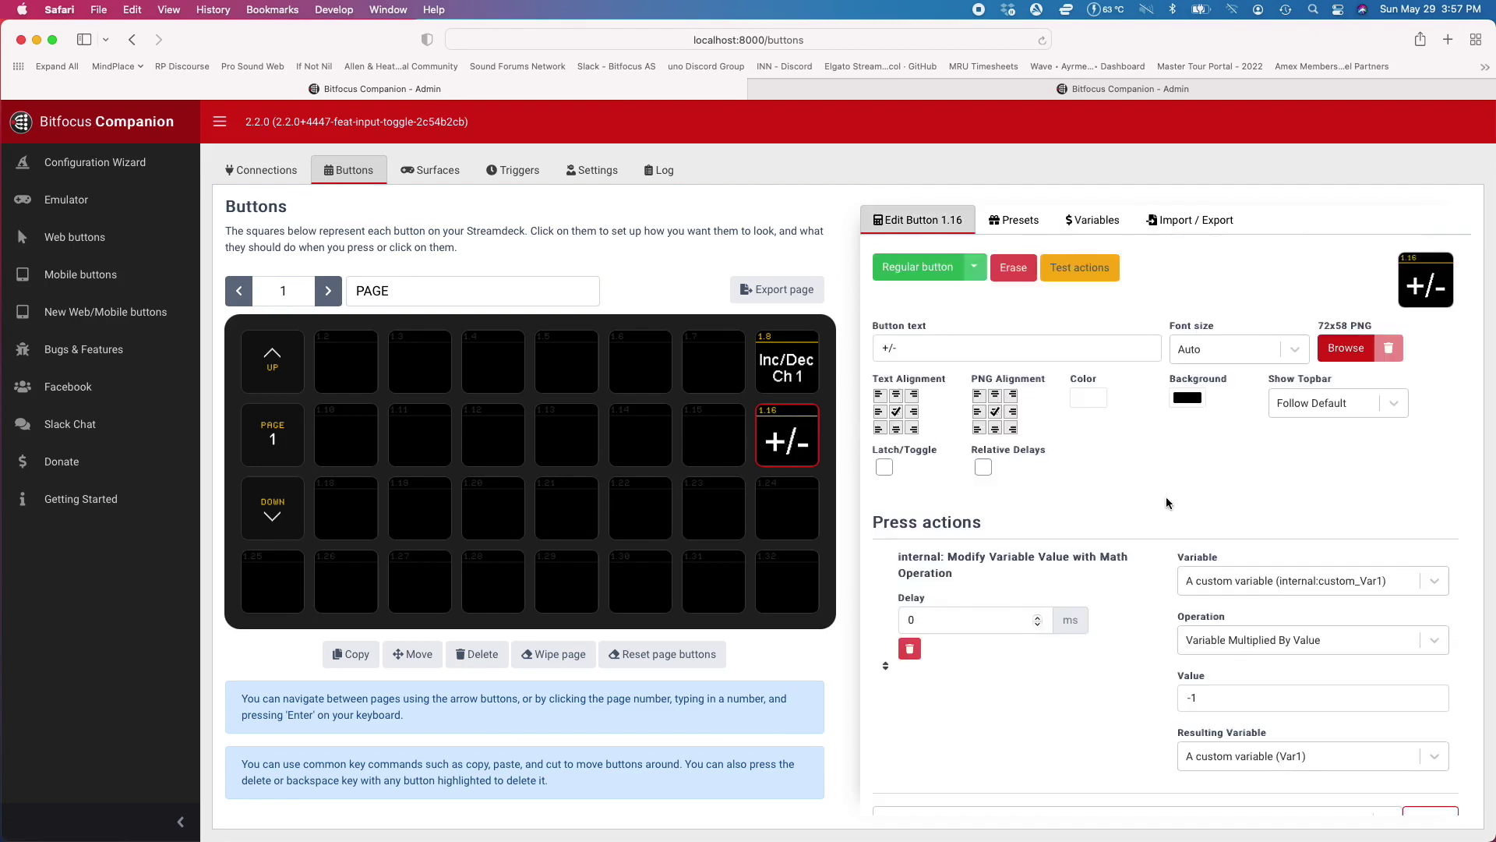
{"action": "left_click", "coordinate": [1188, 697]}
{"action": "type", "text": "-"}
Test the Inc/Dec Ch 1 button in the emulator before and after flipping the sign with +/-, and return to the button editor
{"action": "left_click", "coordinate": [994, 89]}
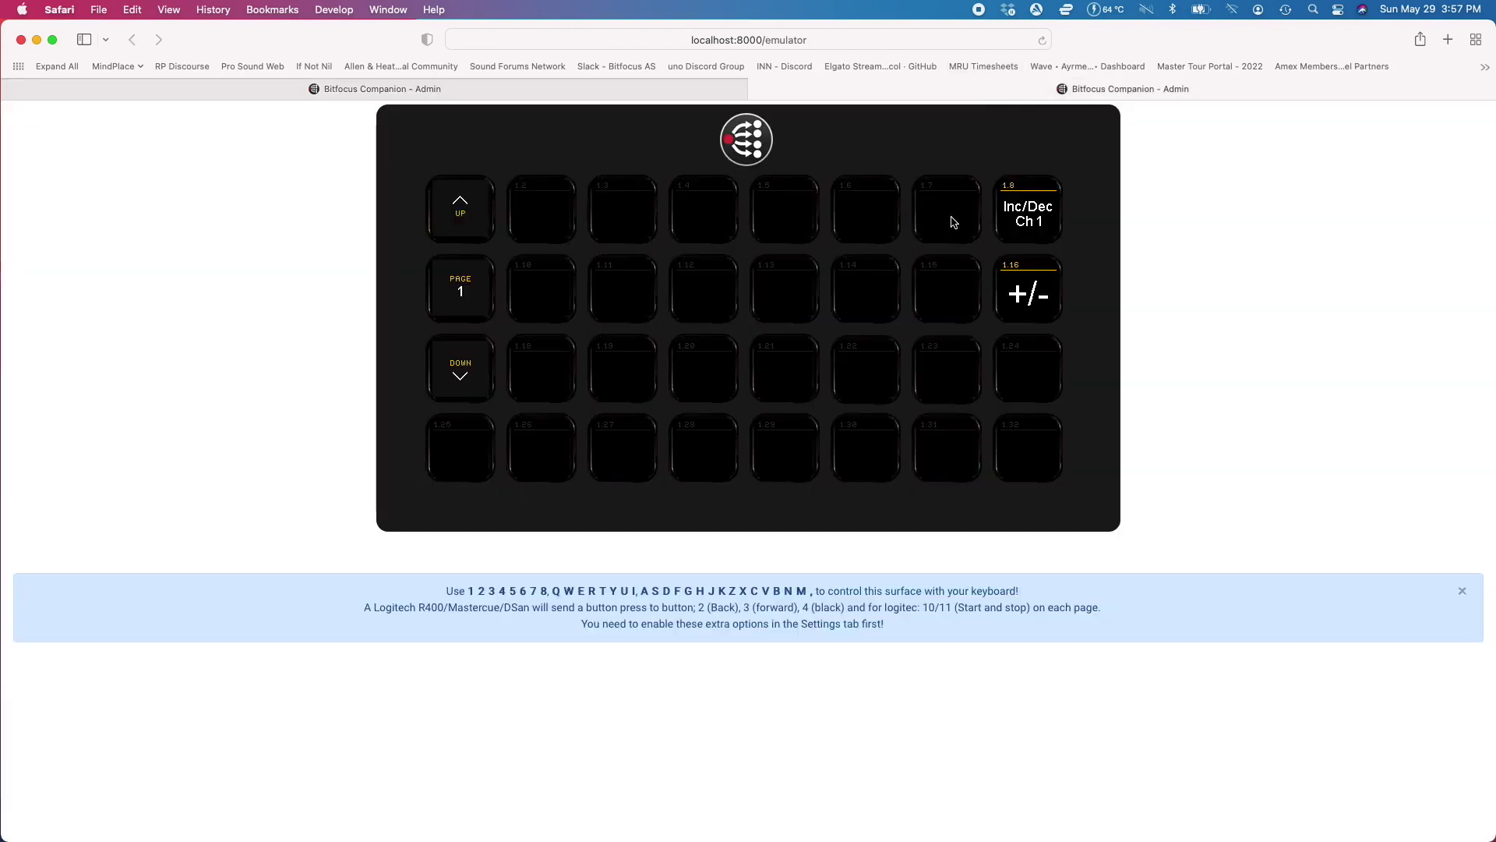
{"action": "left_click", "coordinate": [1035, 215]}
{"action": "left_click", "coordinate": [1035, 215]}
{"action": "left_click", "coordinate": [1040, 289]}
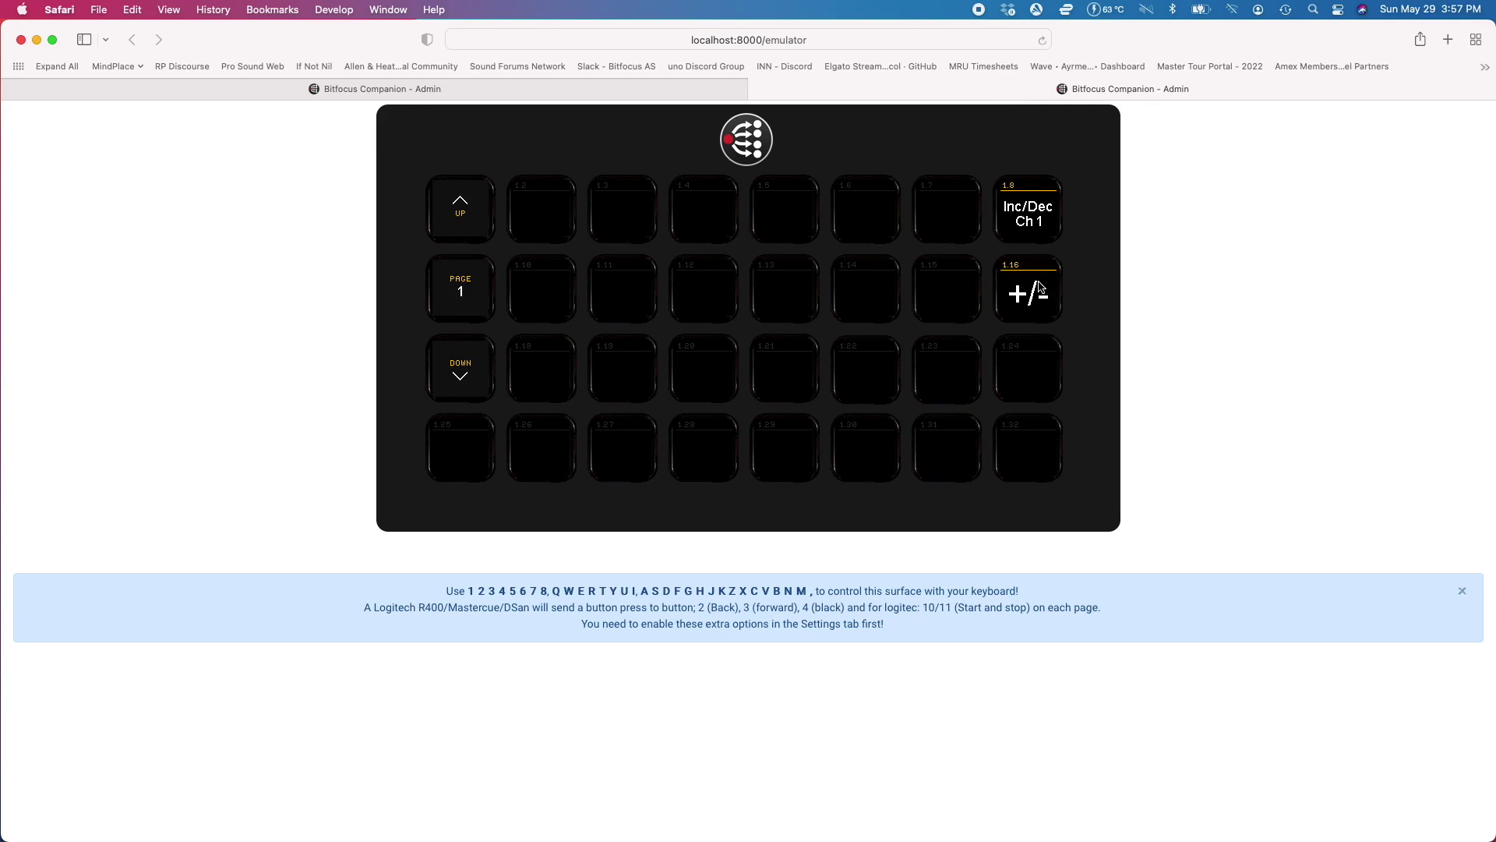
{"action": "left_click", "coordinate": [1034, 219]}
{"action": "left_click", "coordinate": [608, 89]}
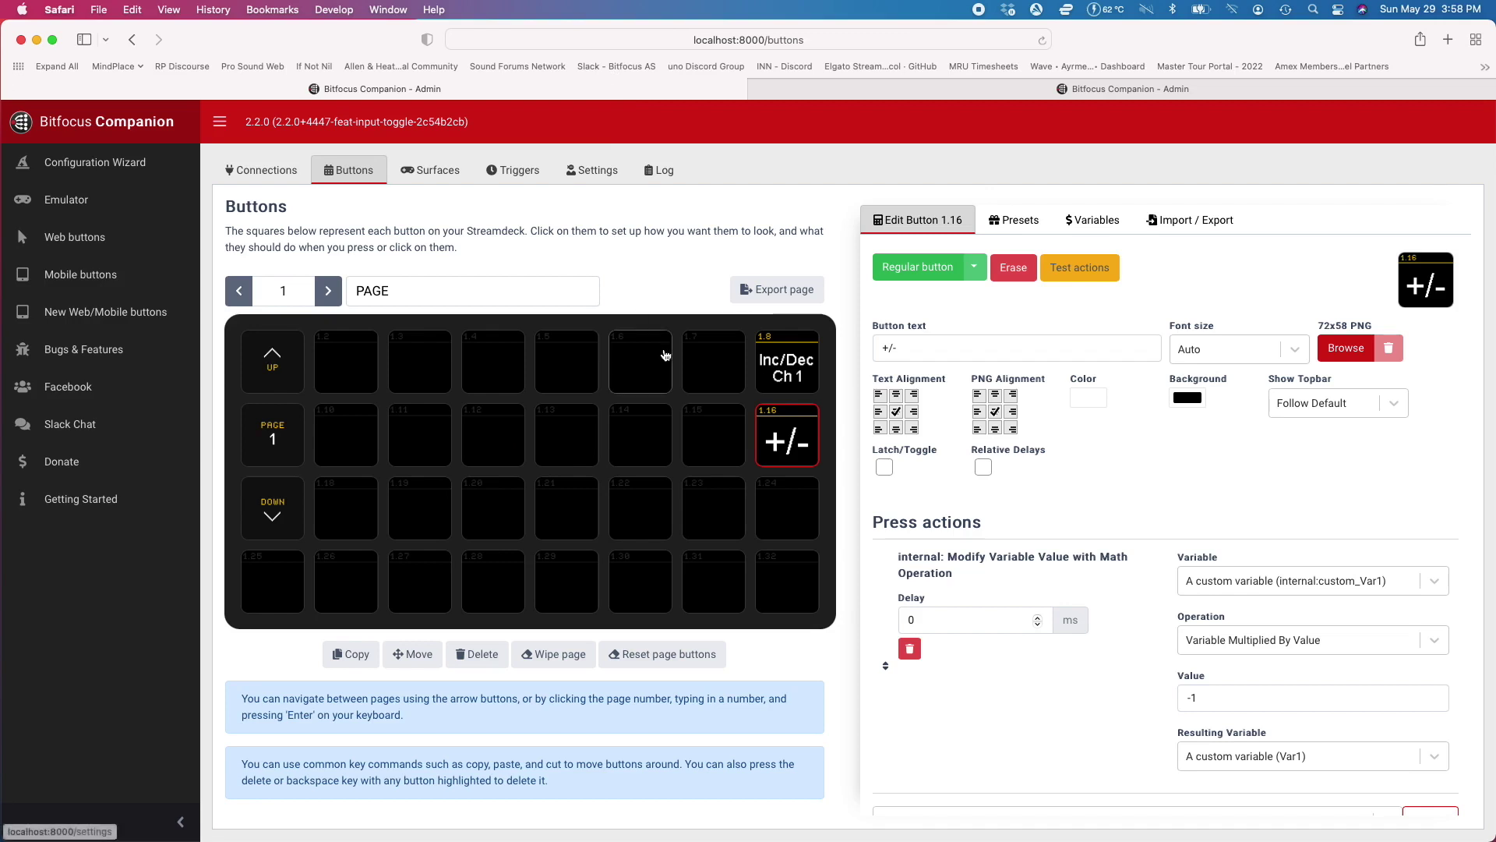